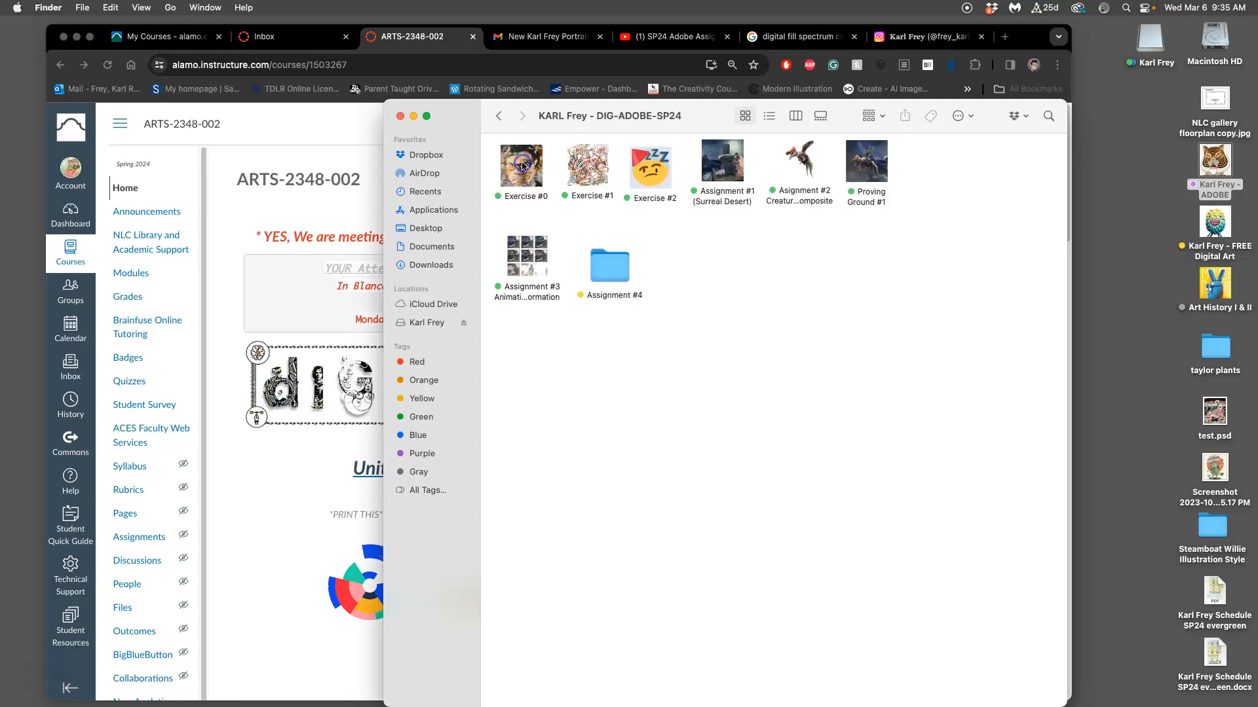
# Open the Assignment #4 folder and view the logo thumbnail sketches in IMG_20240229_125535 copy.jpg.
pyautogui.doubleClick(609, 274)
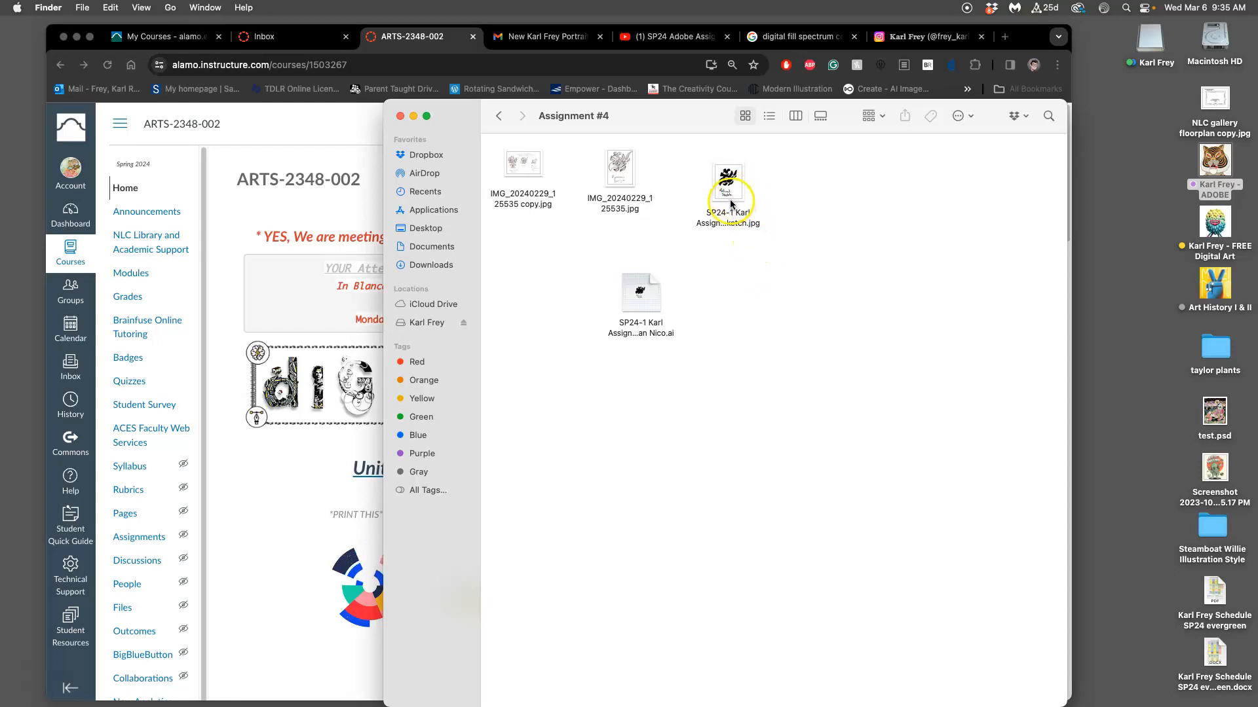
pyautogui.click(534, 174)
pyautogui.doubleClick(538, 178)
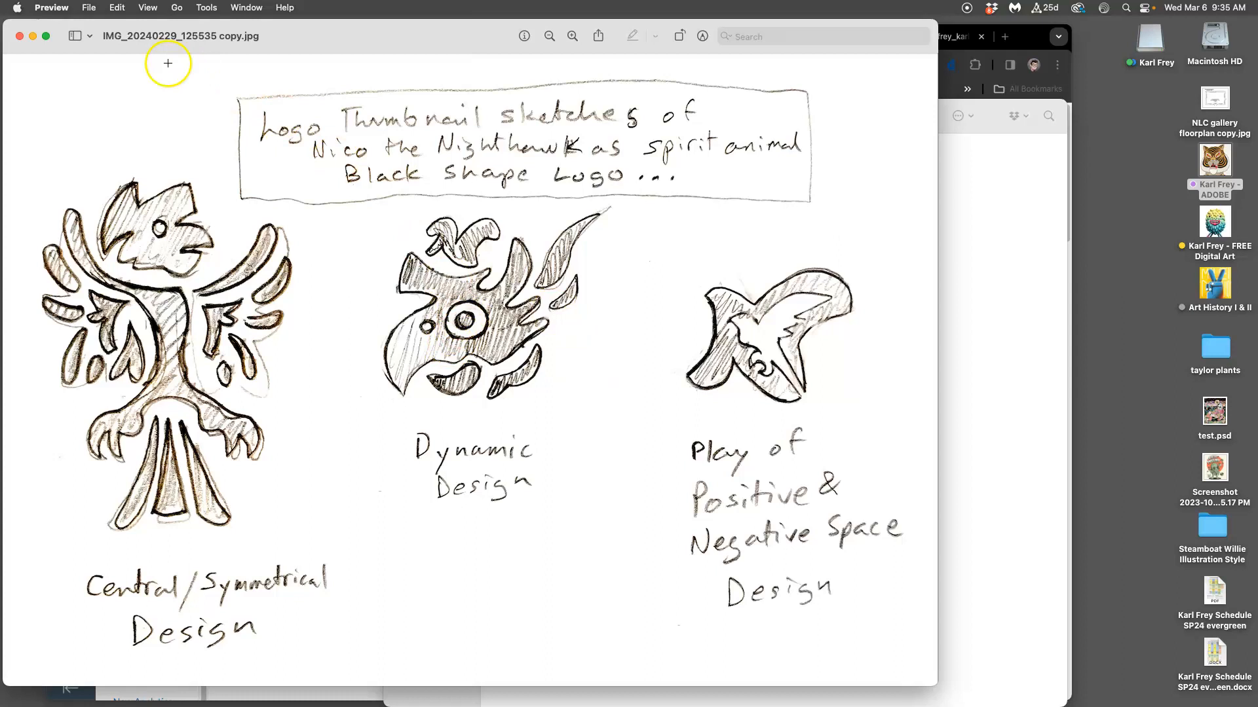
pyautogui.click(21, 37)
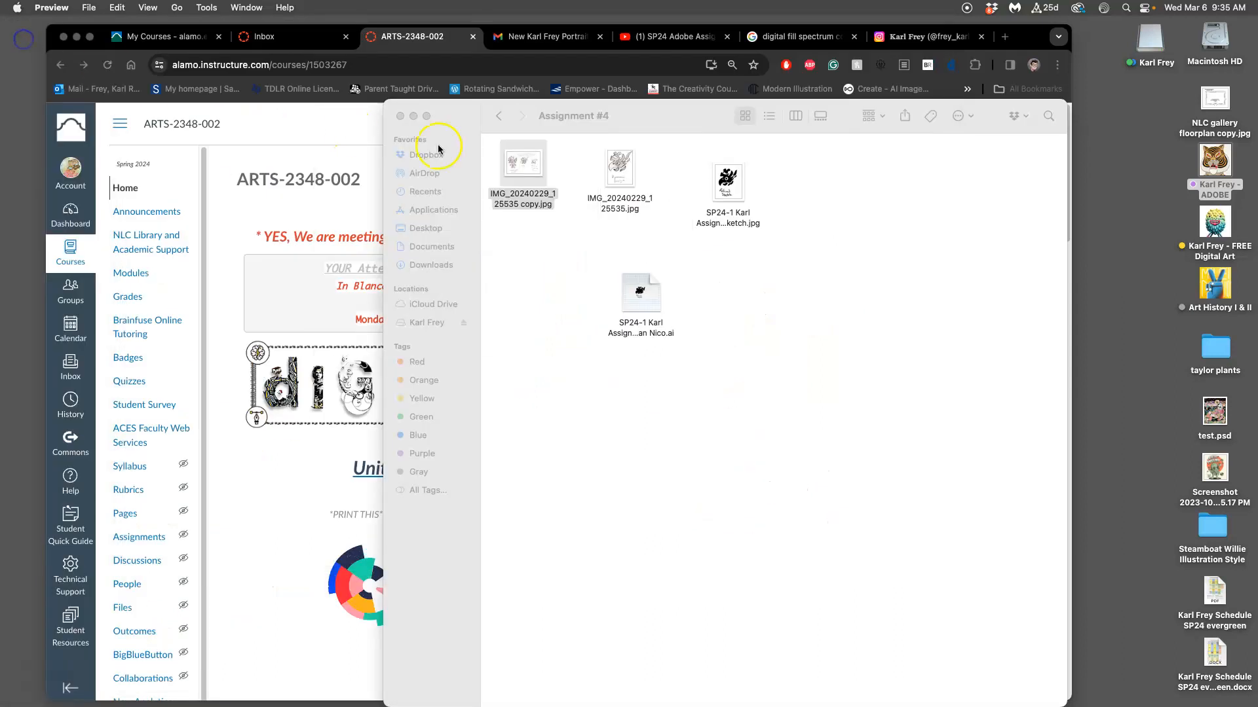
# Open the refined sketch JPG and the Dynamic Design sketch IMG_20240229_125535.jpg and arrange them side by side for comparison.
pyautogui.doubleClick(729, 183)
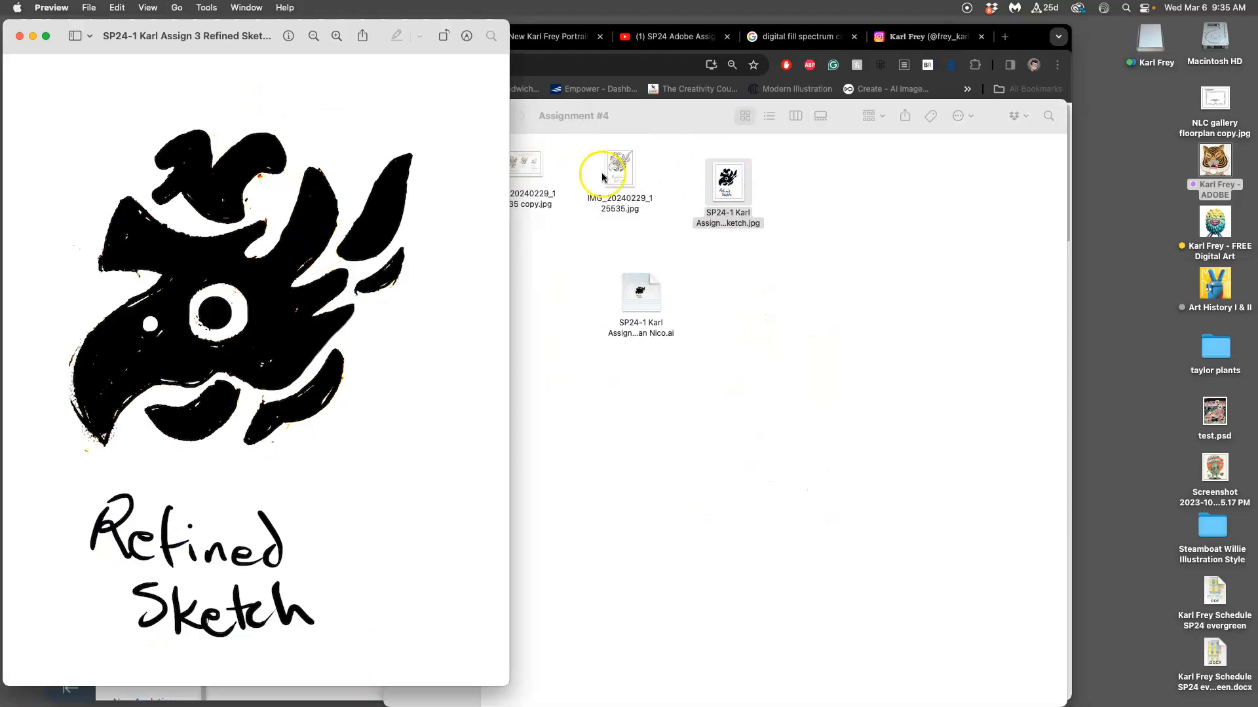
pyautogui.doubleClick(612, 171)
pyautogui.click(502, 233)
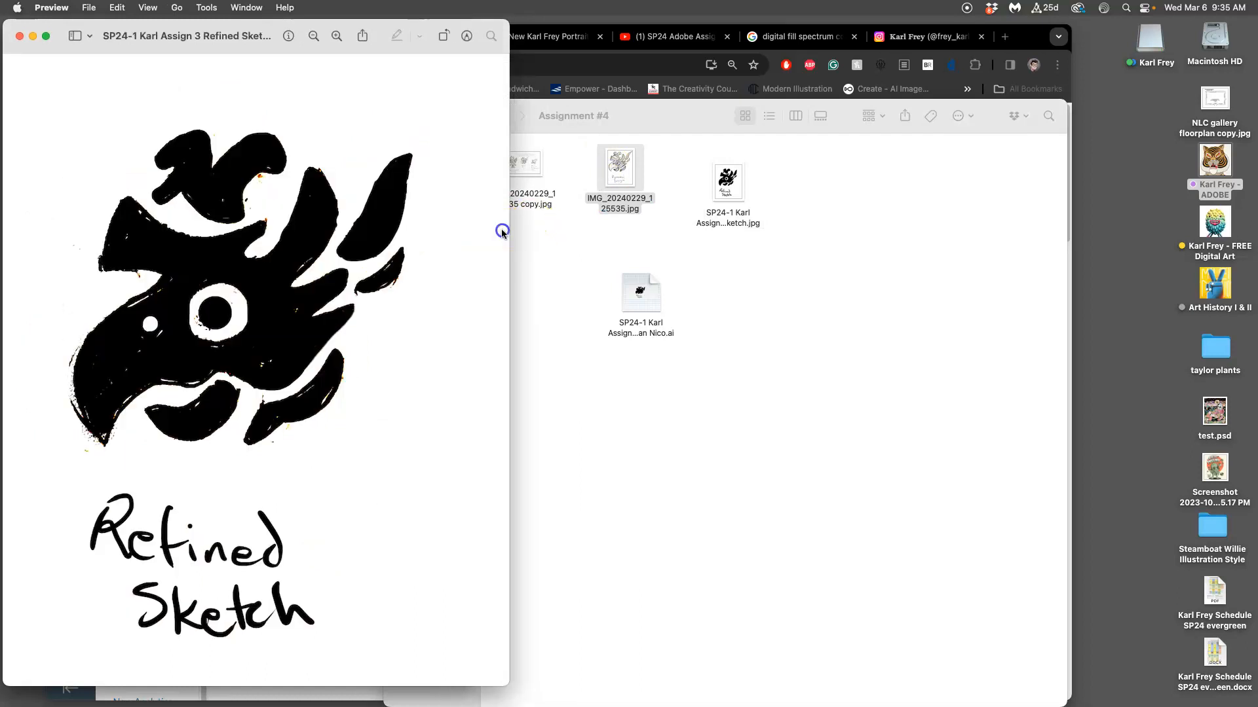
pyautogui.moveTo(289, 34); pyautogui.dragTo(700, 30)
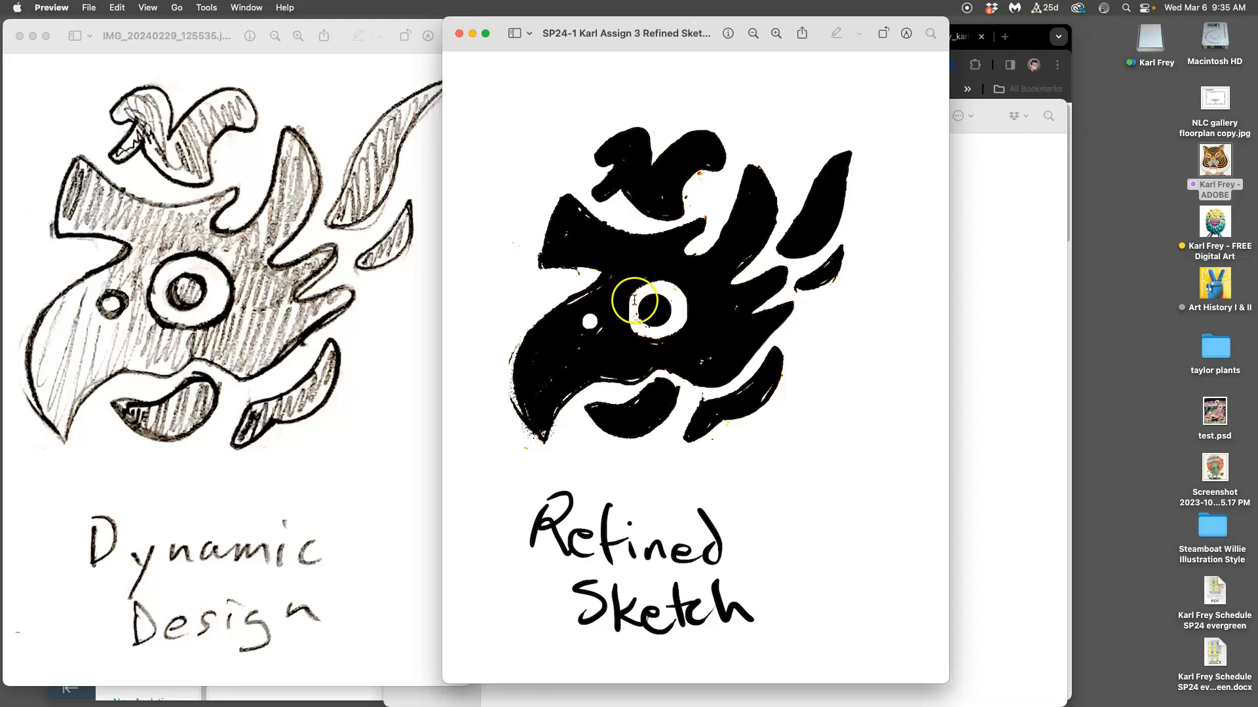
pyautogui.moveTo(816, 18); pyautogui.dragTo(845, 27)
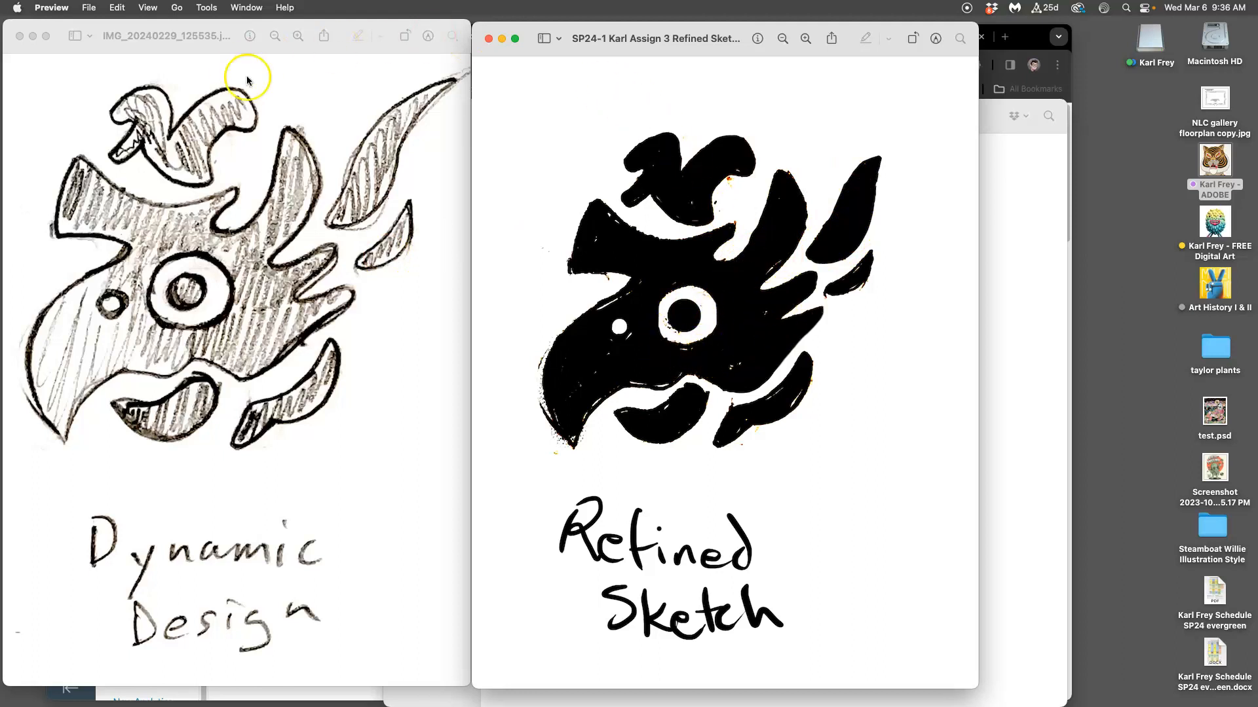
# Check how the refined sketch reads at thumbnail scale and close both sketch images.
pyautogui.moveTo(911, 23); pyautogui.dragTo(916, 84)
pyautogui.scroll(-15, 895, 132)
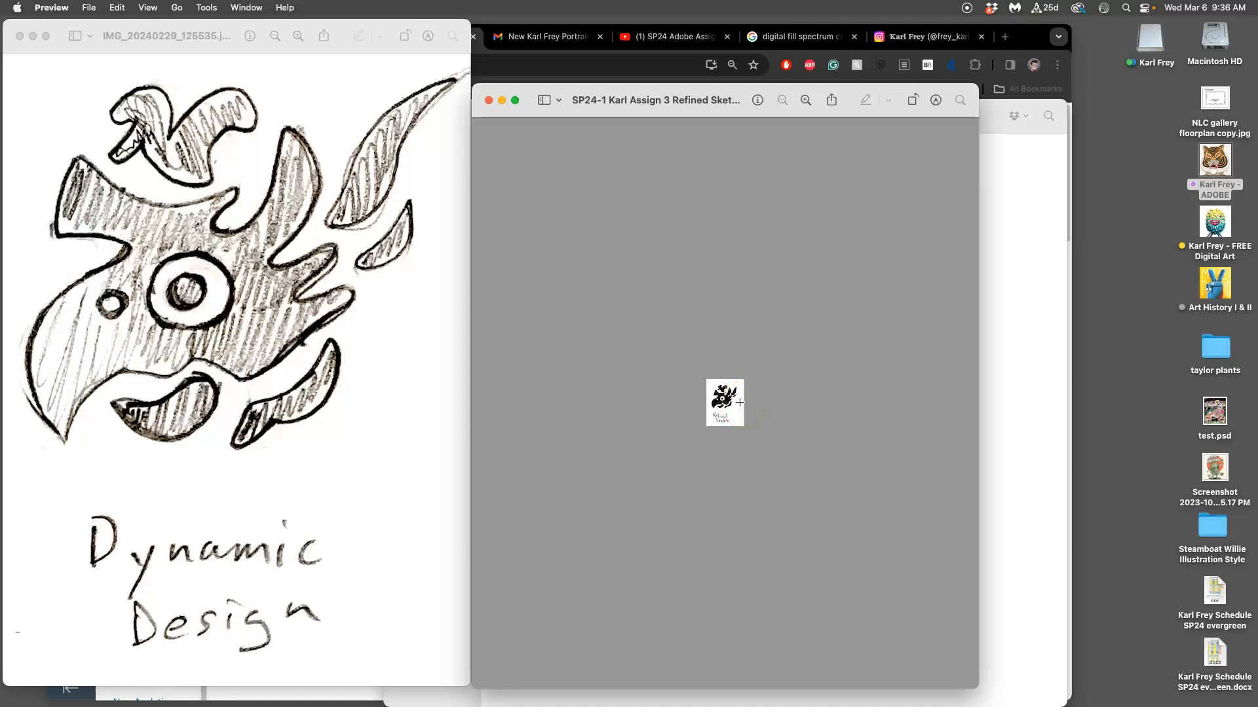
pyautogui.press('super+plus')
pyautogui.press('super+plus')
pyautogui.press('super+plus')
pyautogui.press('super+plus')
pyautogui.press('super+plus')
pyautogui.press('super+plus')
pyautogui.press('super+plus')
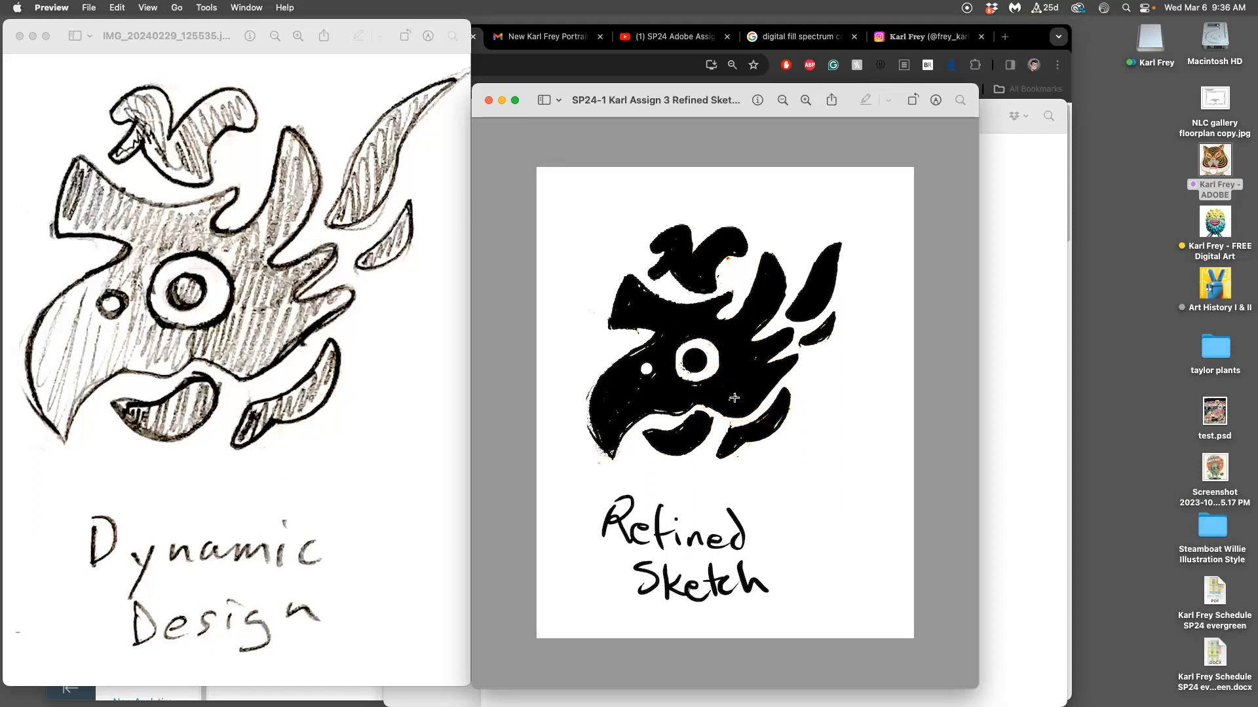
pyautogui.click(488, 100)
pyautogui.click(33, 35)
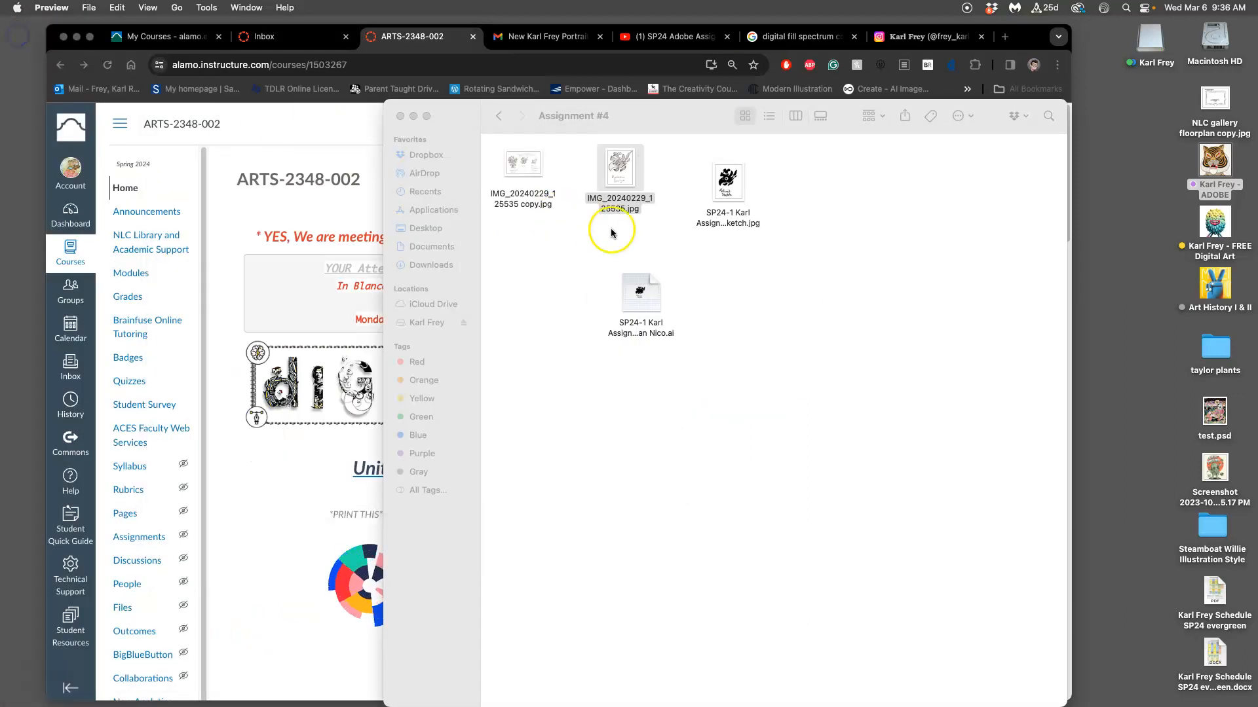
# Open the Mayan Nico .ai file from the Assignment #4 folder in Illustrator.
pyautogui.click(688, 250)
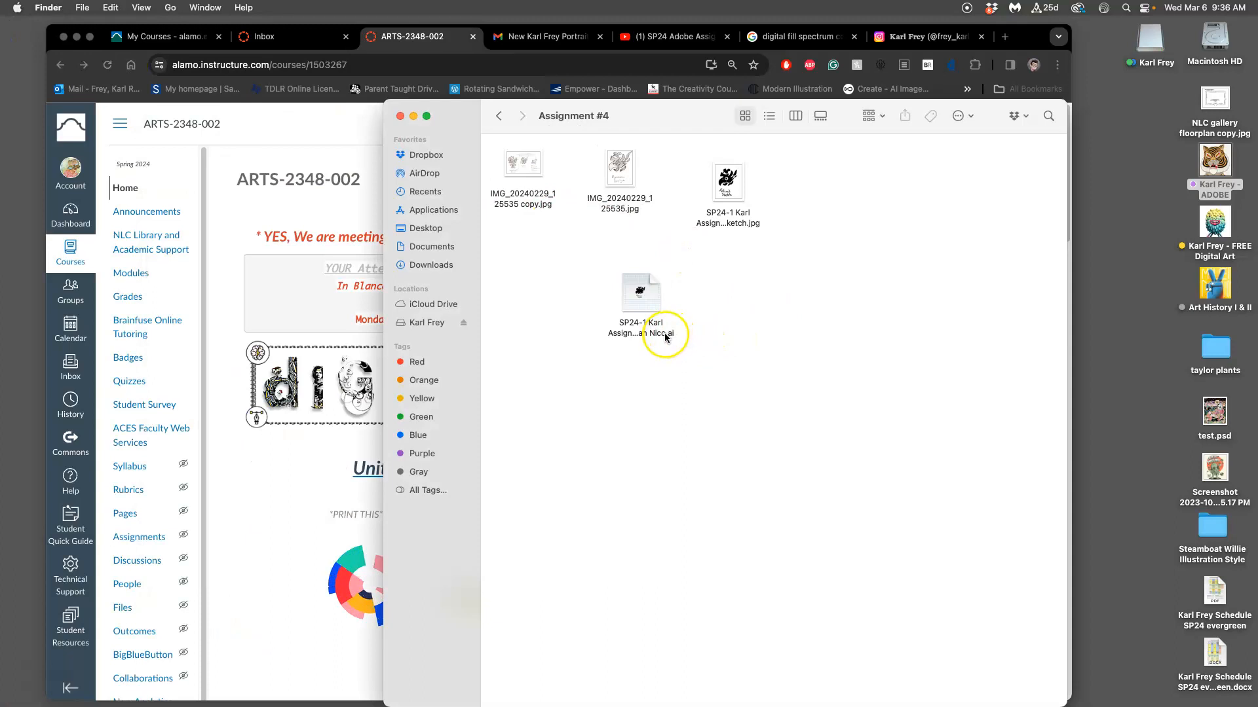
pyautogui.click(649, 305)
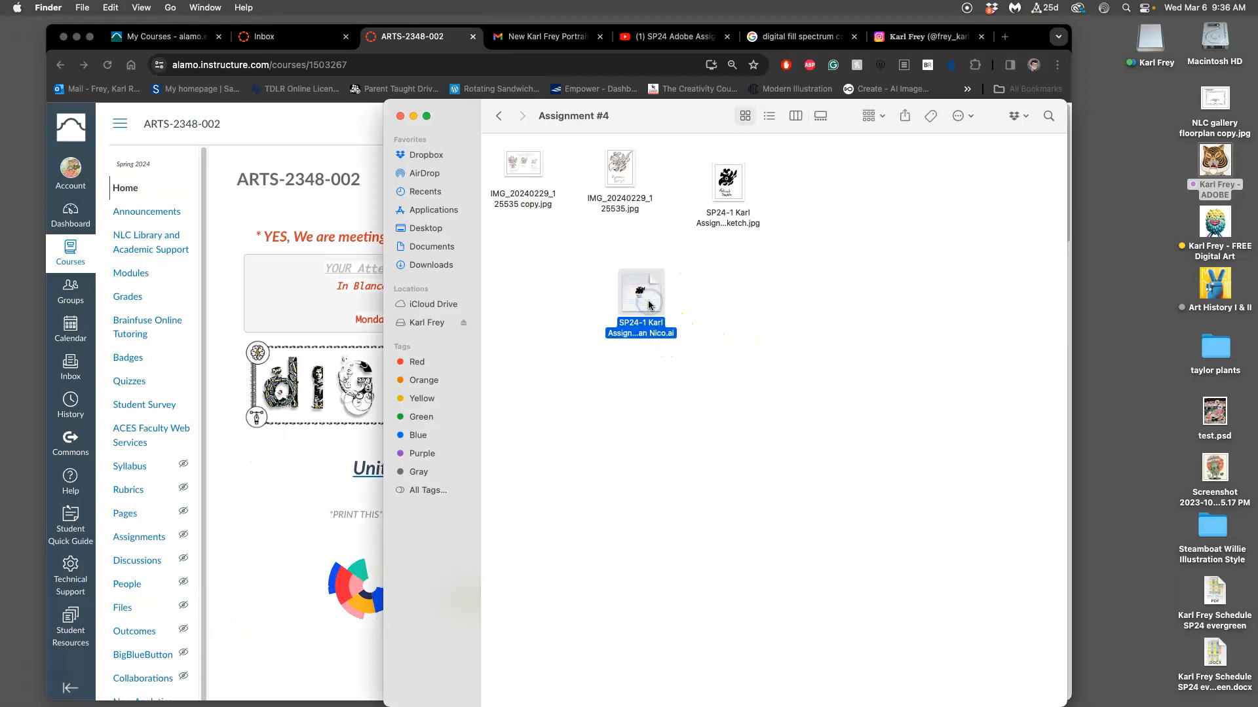
pyautogui.doubleClick(661, 339)
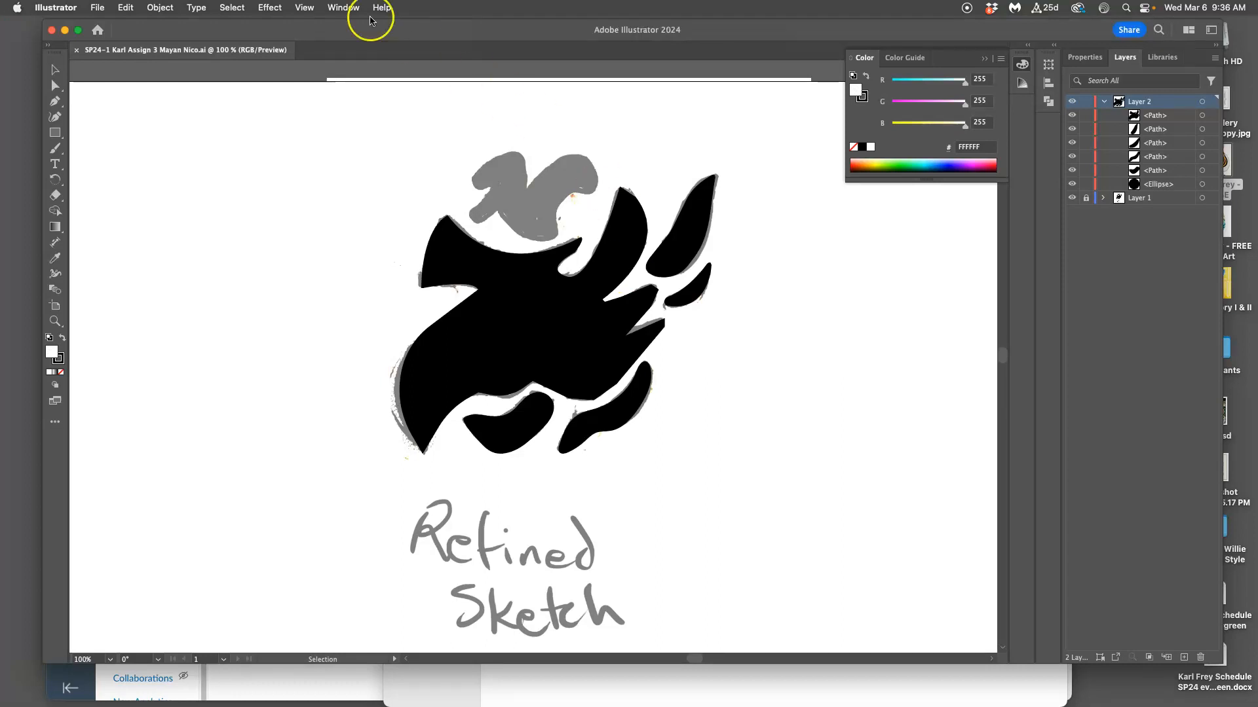
# Display the History panel and dock it below the collapsed panels beside Layers.
pyautogui.click(334, 7)
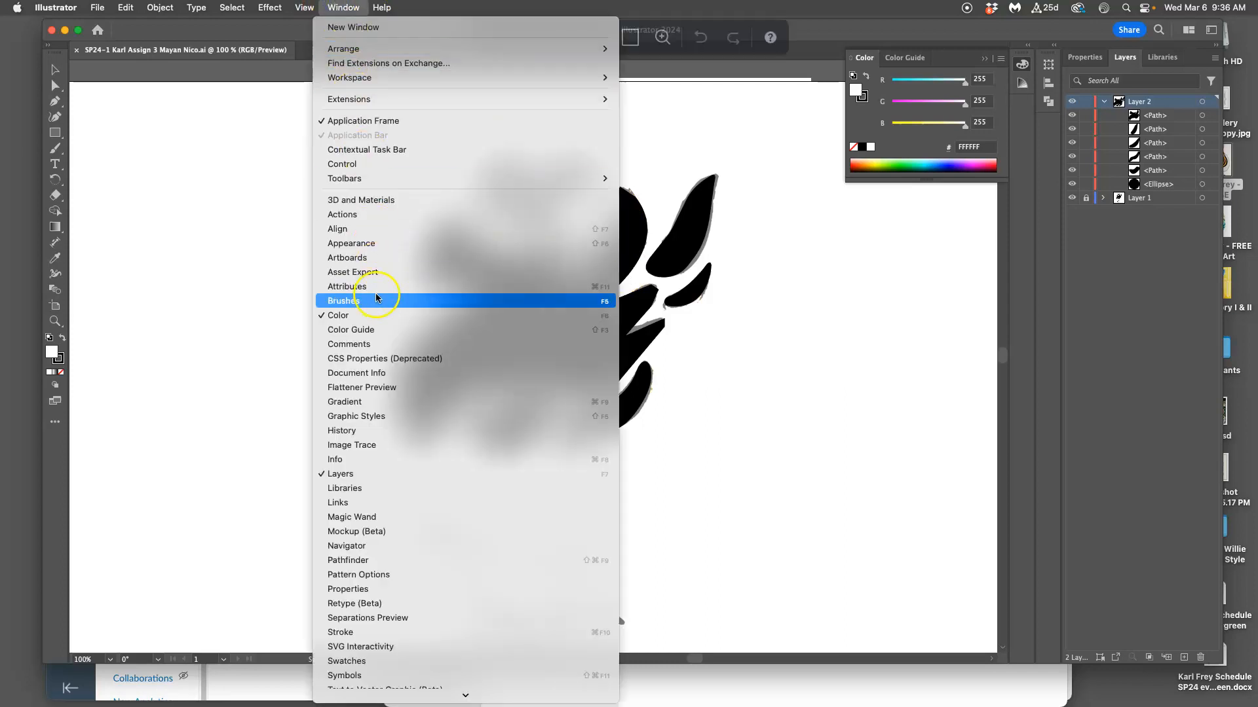
pyautogui.scroll(-5, 393, 674)
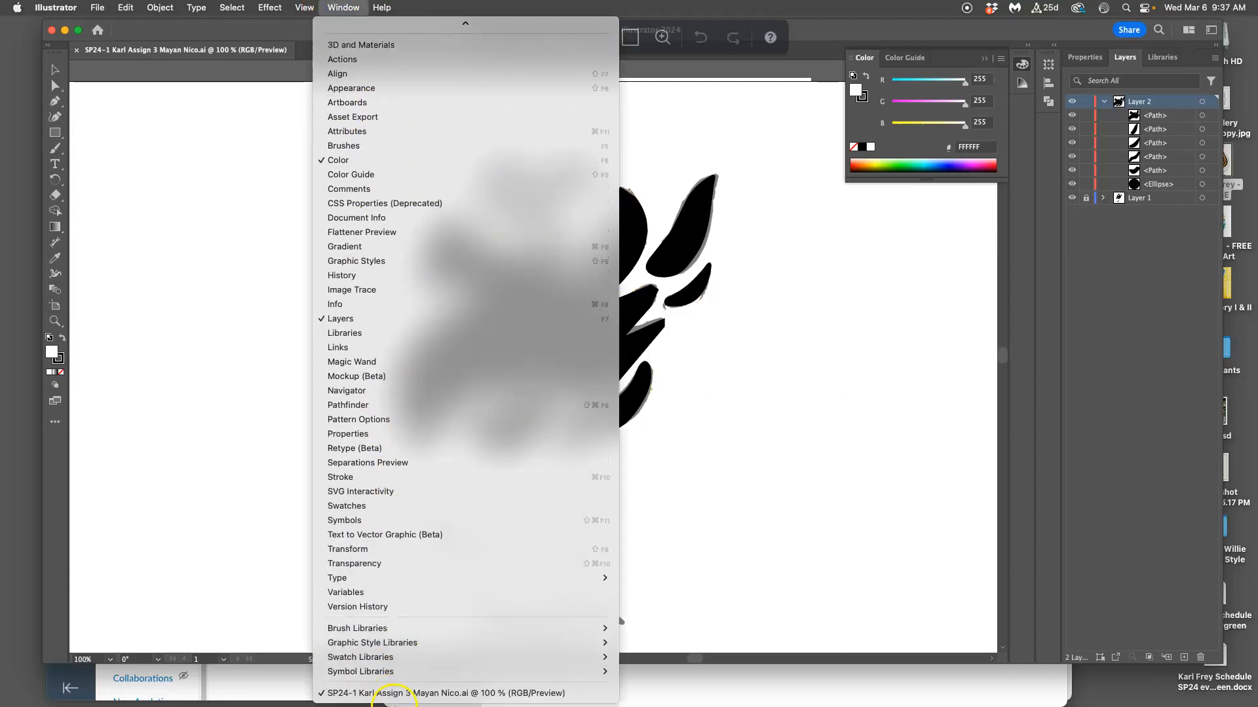
pyautogui.moveTo(341, 24)
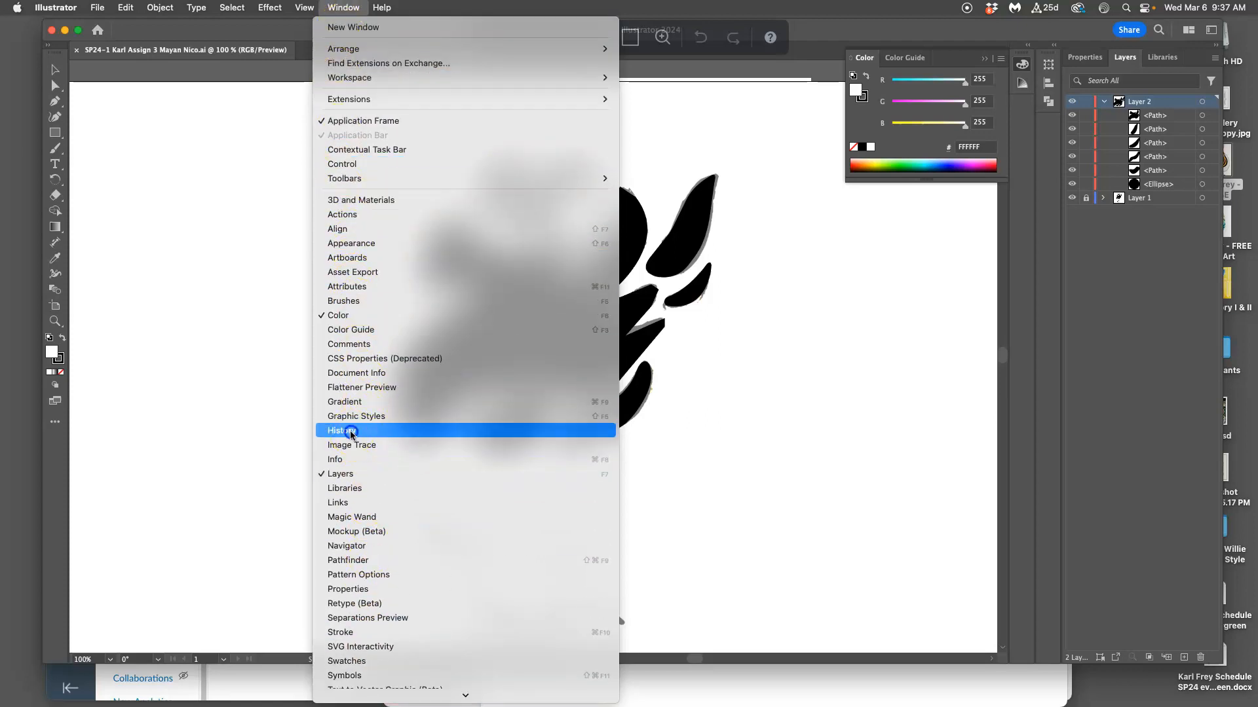
pyautogui.click(354, 431)
pyautogui.moveTo(606, 345); pyautogui.dragTo(1046, 120)
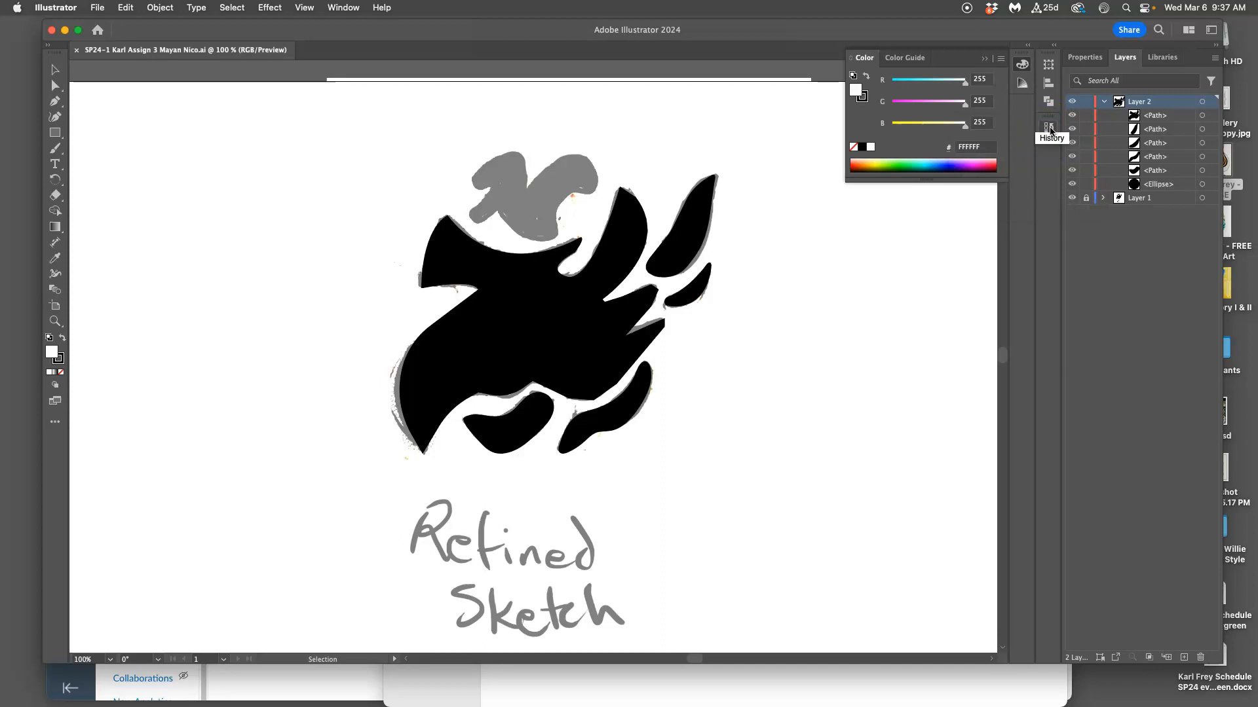
# Try setting the history states to 200 in the Performance preferences and cancel the dialog.
pyautogui.click(55, 7)
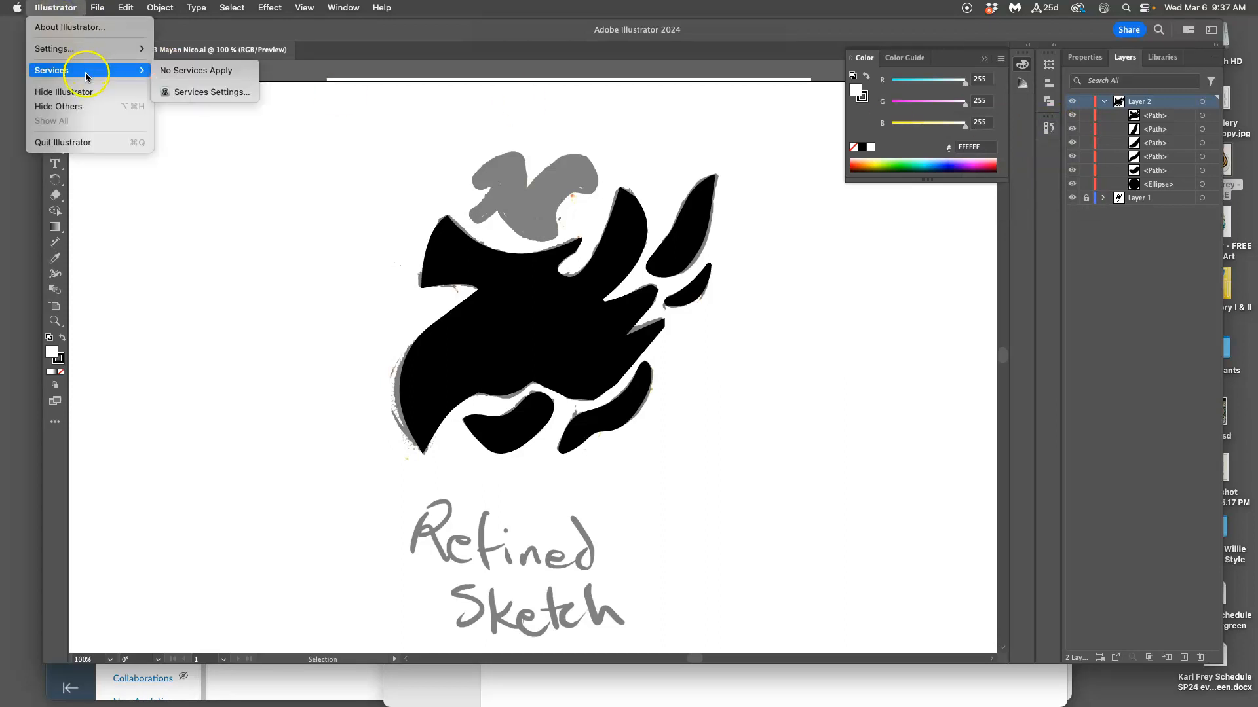
pyautogui.moveTo(78, 48)
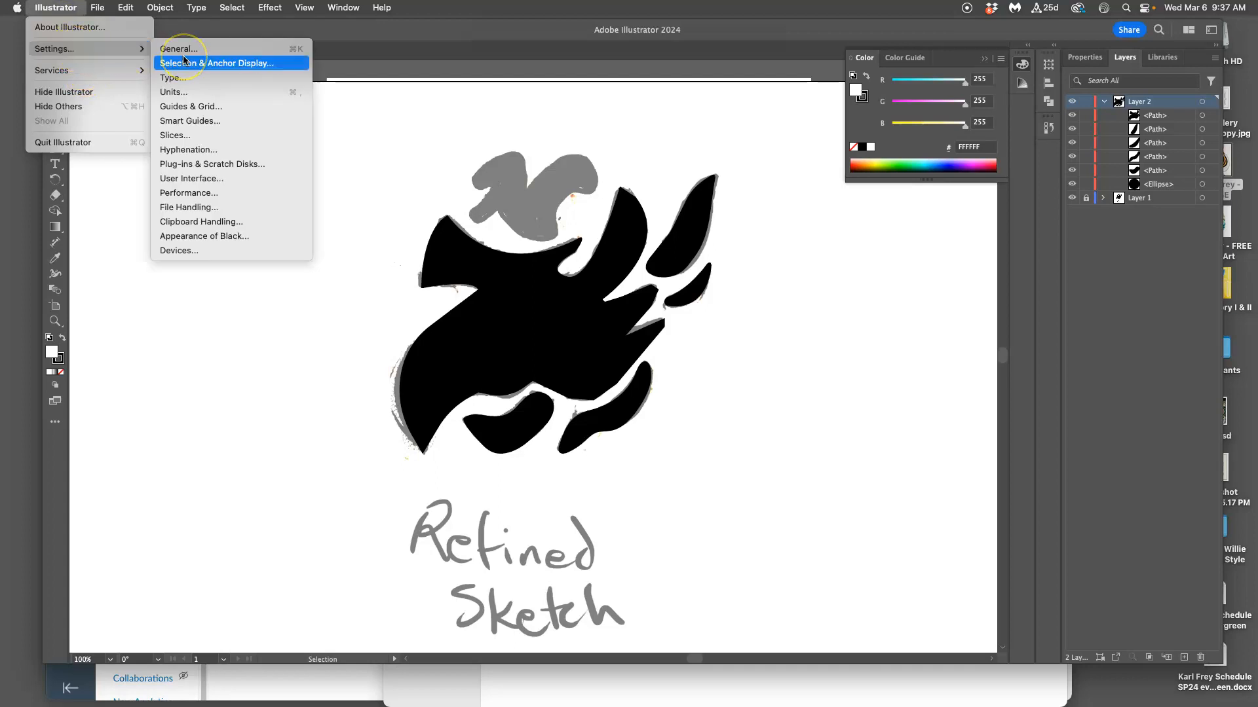
pyautogui.click(200, 196)
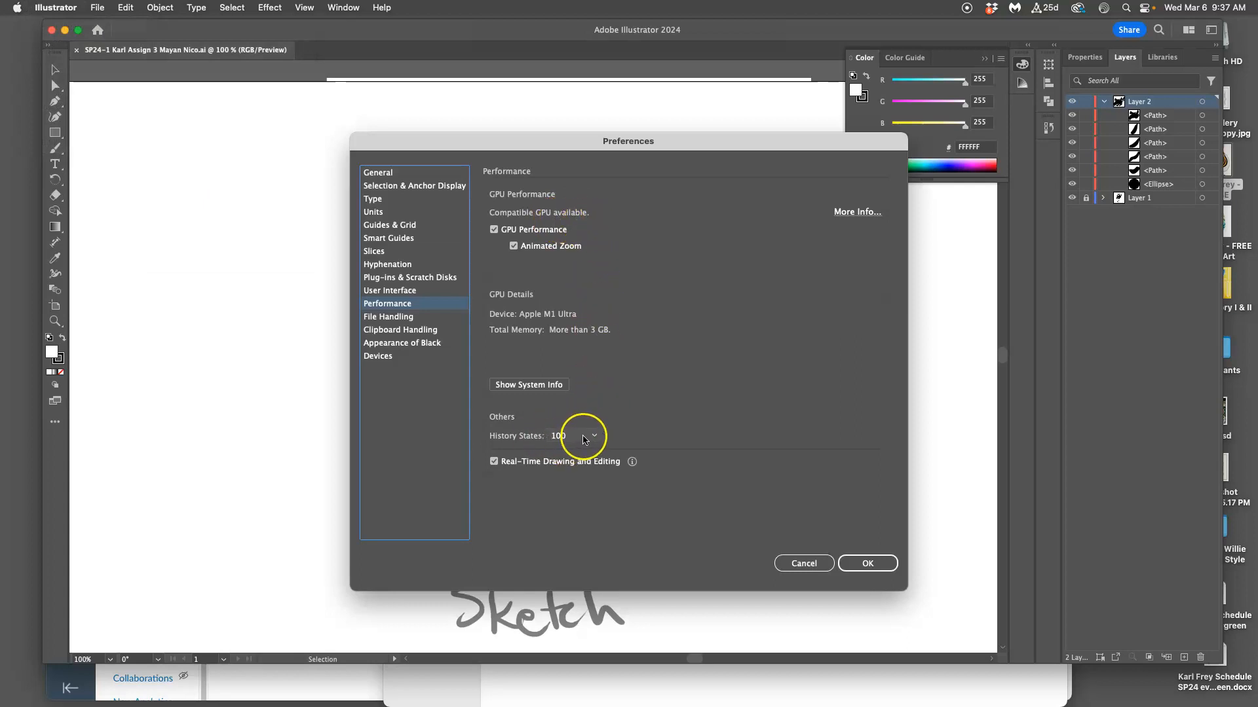
pyautogui.click(595, 437)
pyautogui.click(569, 478)
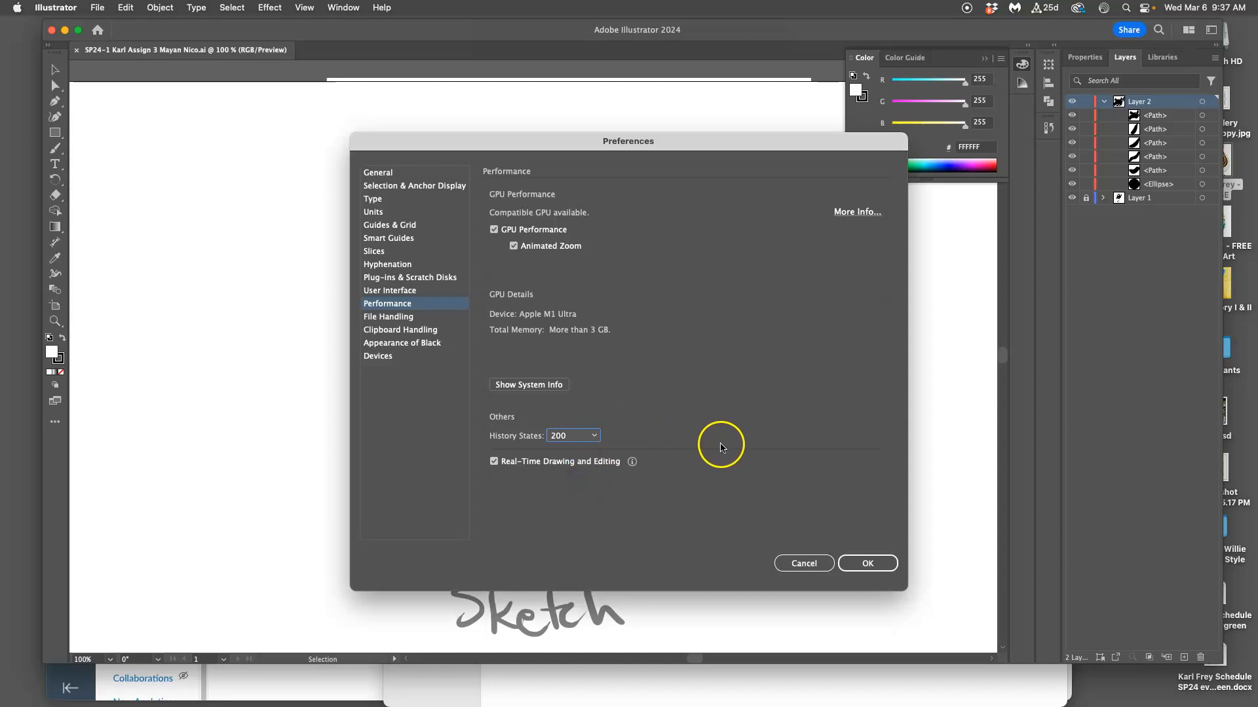
pyautogui.click(815, 564)
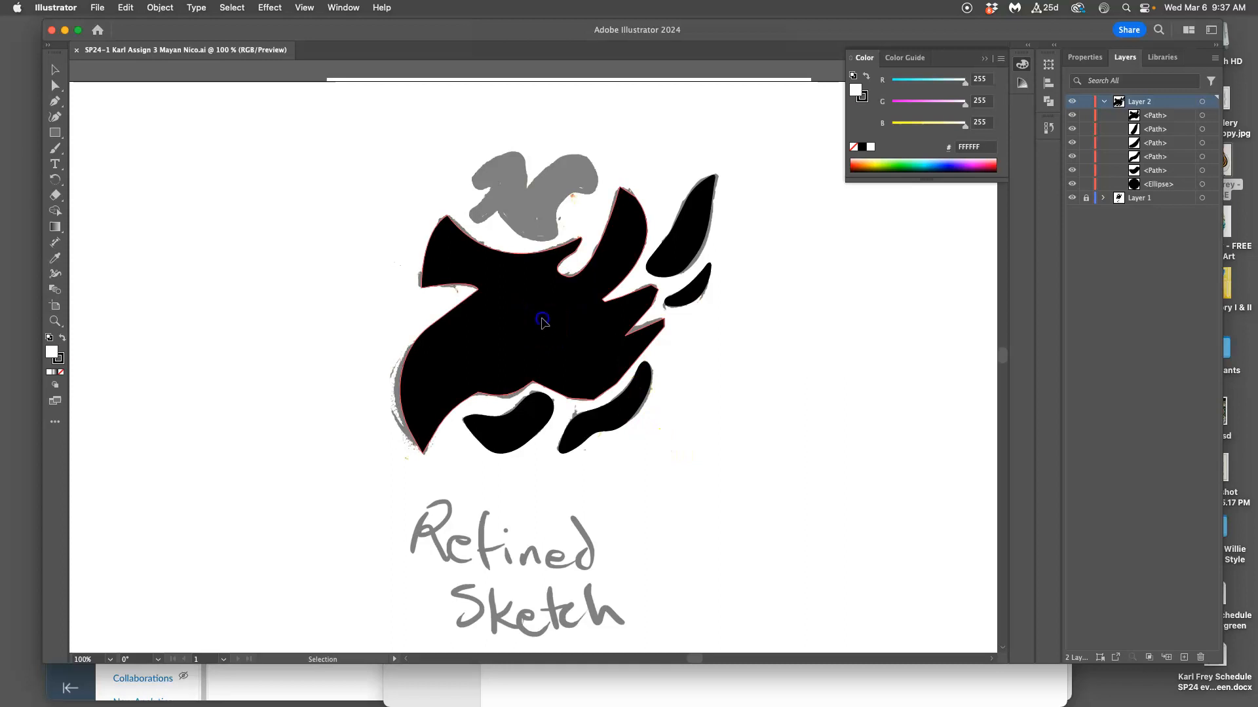
# Hide the traced shapes on Layer 2 and toggle the sketch on Layer 1 off and on.
pyautogui.click(542, 323)
pyautogui.click(1071, 102)
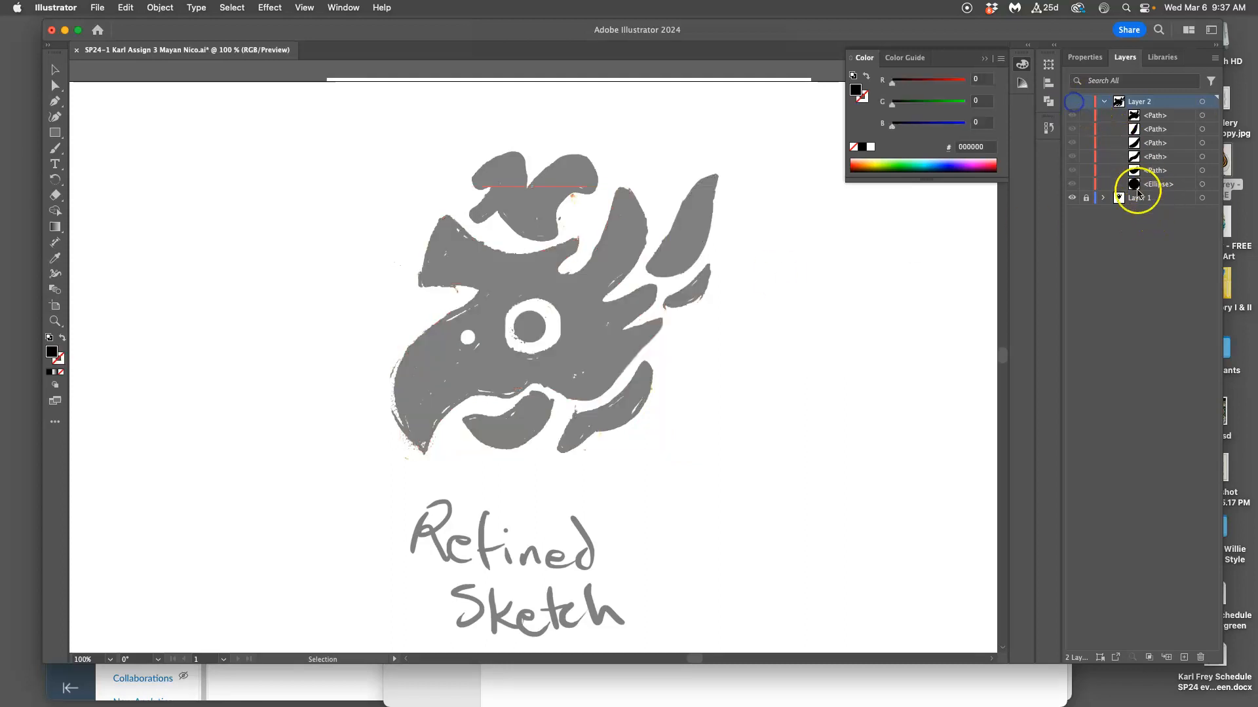
pyautogui.click(1073, 197)
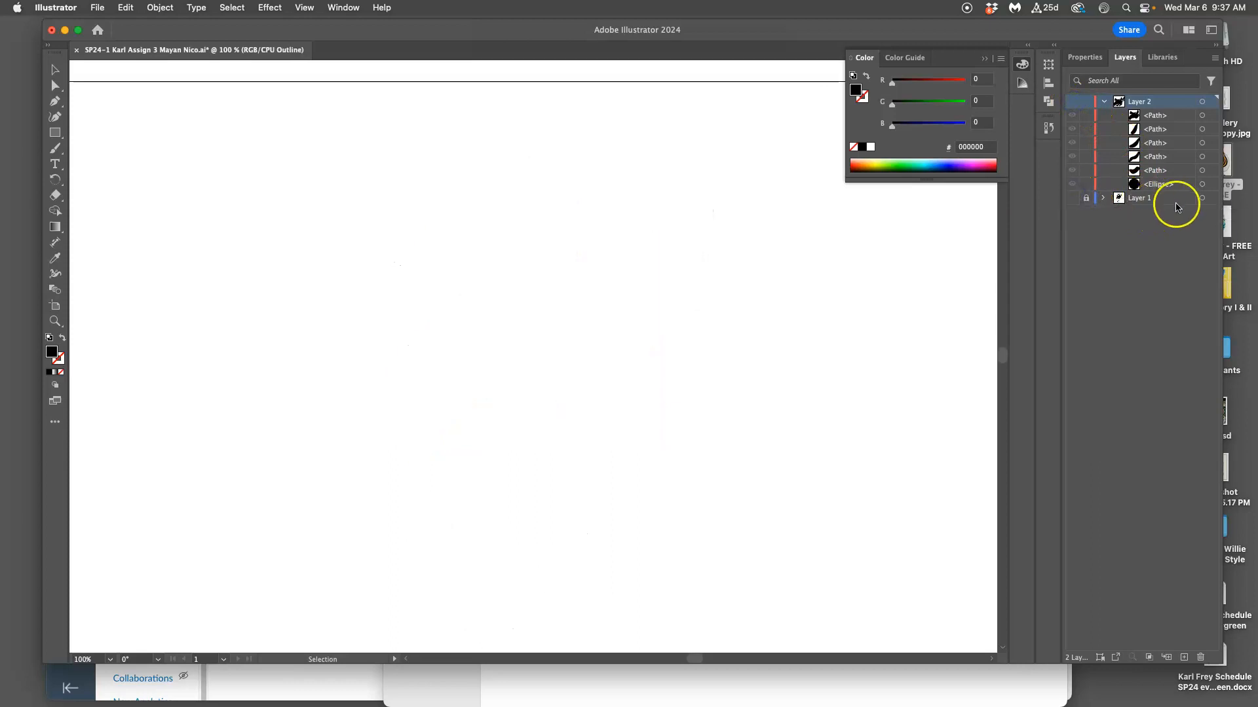
pyautogui.press('super+minus')
pyautogui.press('super+minus')
pyautogui.click(1072, 197)
pyautogui.press('super+y')
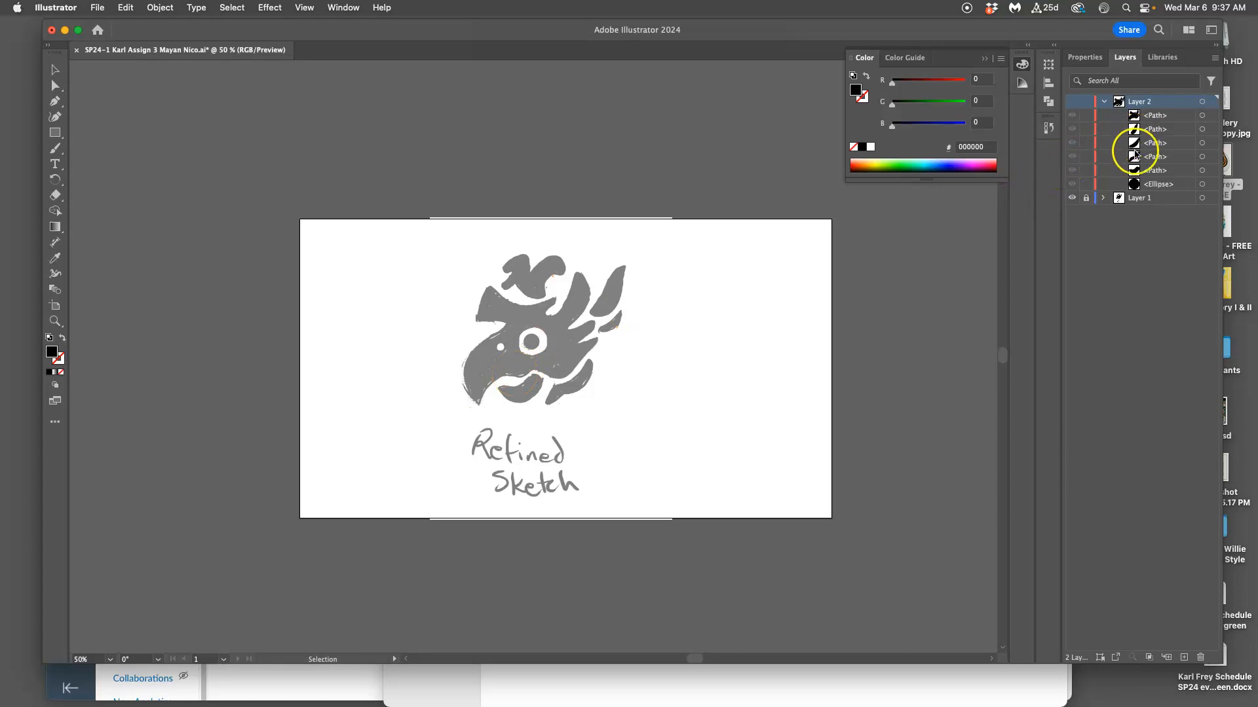
# Hide and show the Layer 1 sketch once more and restore the traced shapes on Layer 2.
pyautogui.press('super+y')
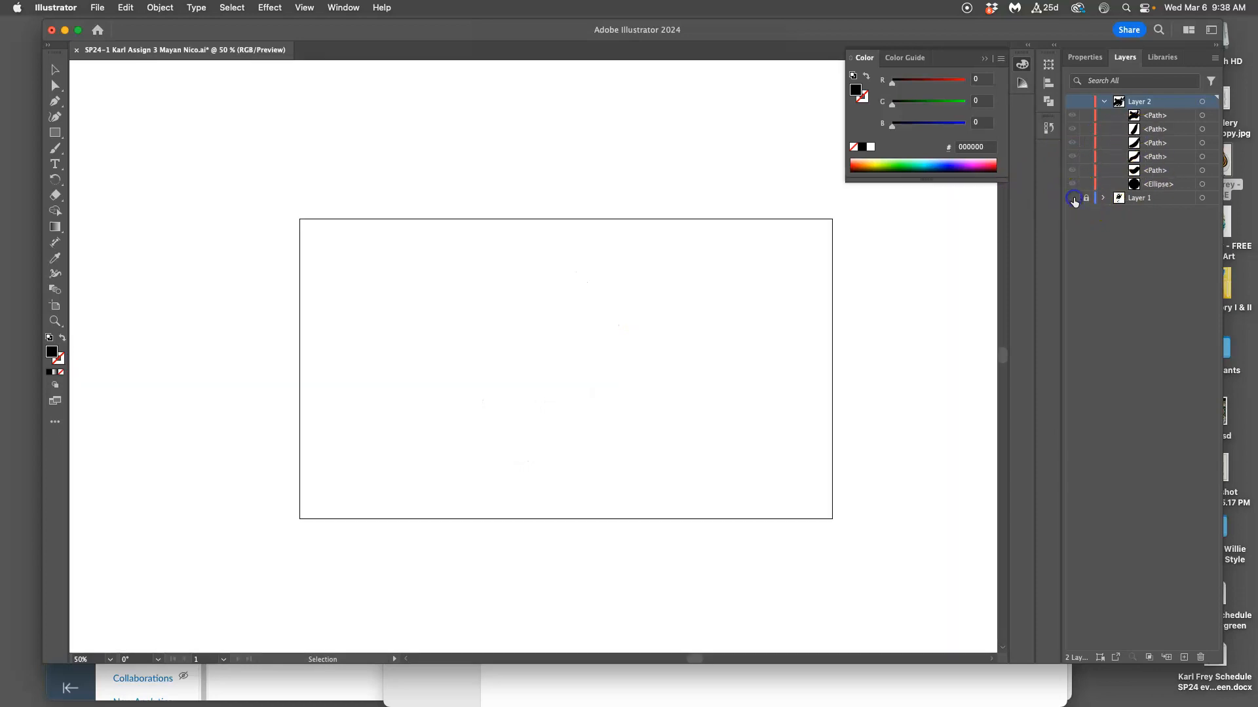
pyautogui.click(1072, 198)
pyautogui.press('super+y')
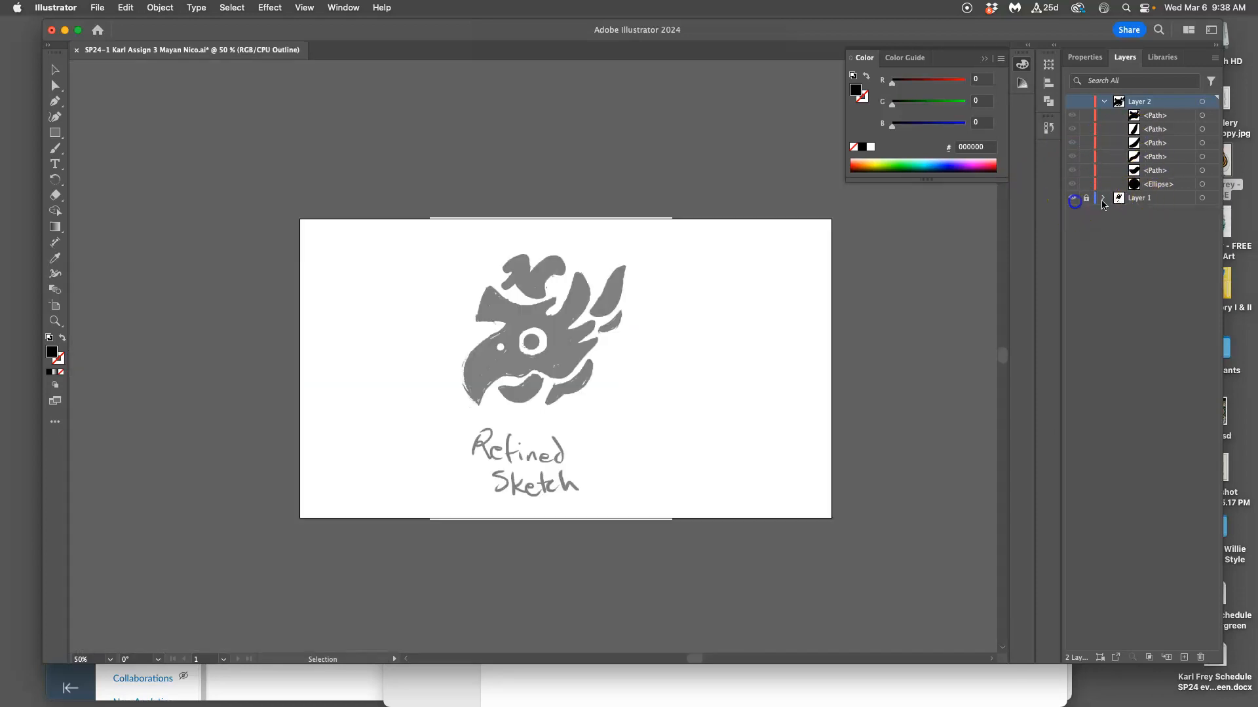
pyautogui.click(1072, 102)
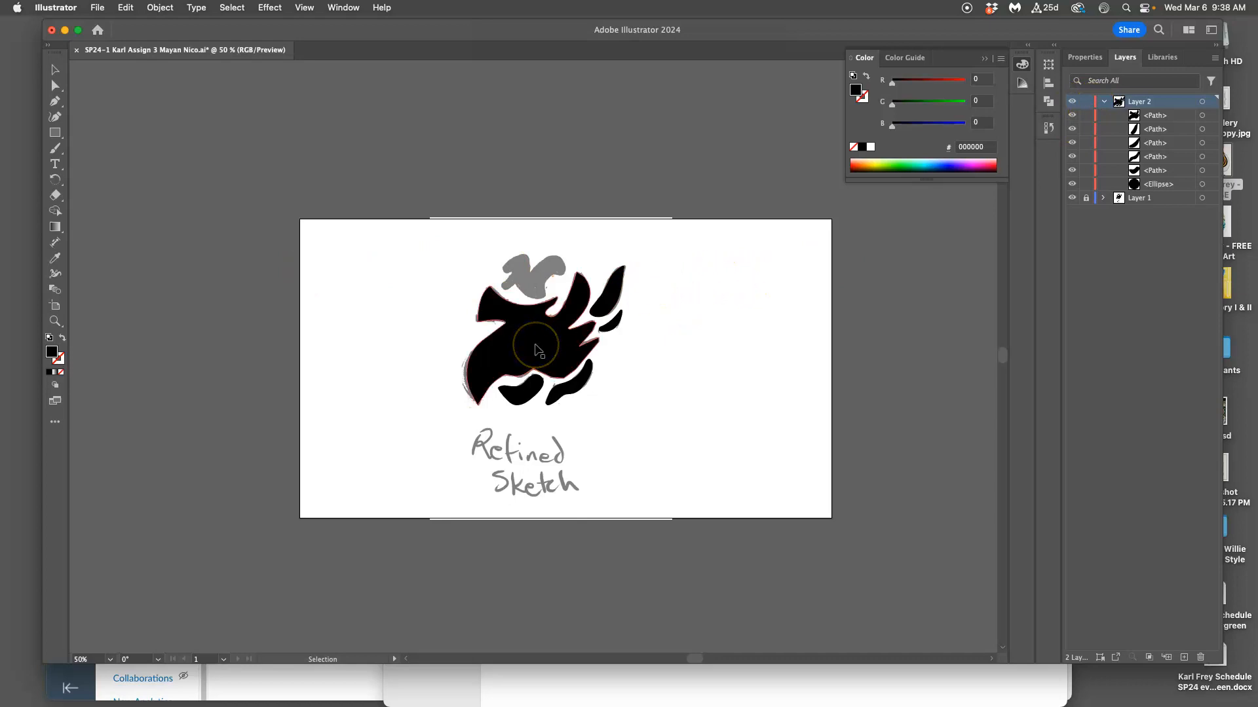
# Inspect the objects on Layer 2 by selecting the head, the lower feather, the long upper feather and the eye ellipse one by one.
pyautogui.click(538, 351)
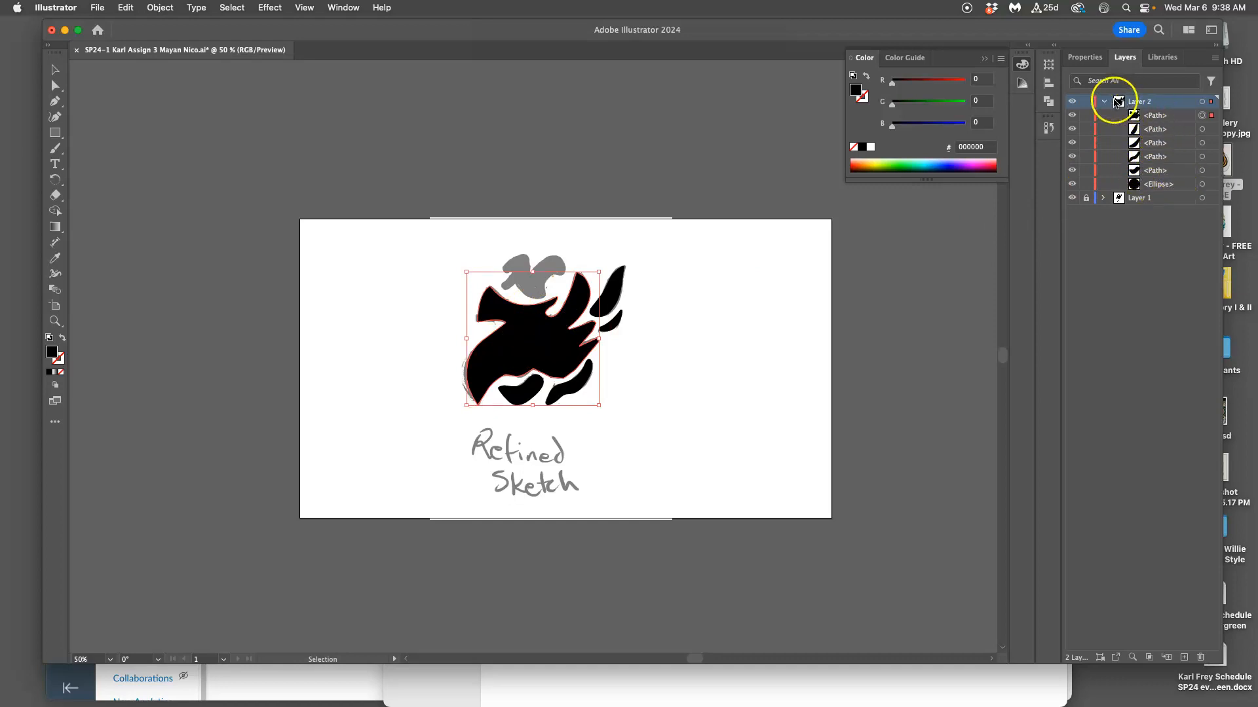
pyautogui.click(1104, 101)
pyautogui.click(1105, 101)
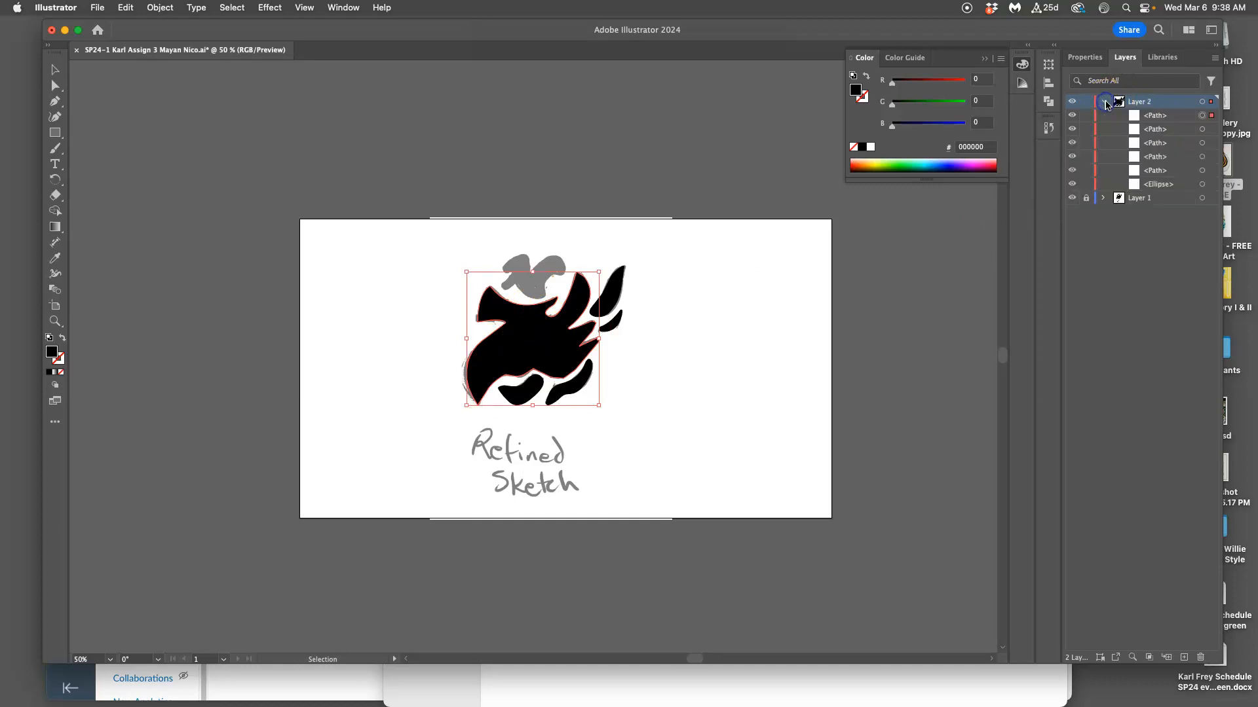
pyautogui.click(1203, 156)
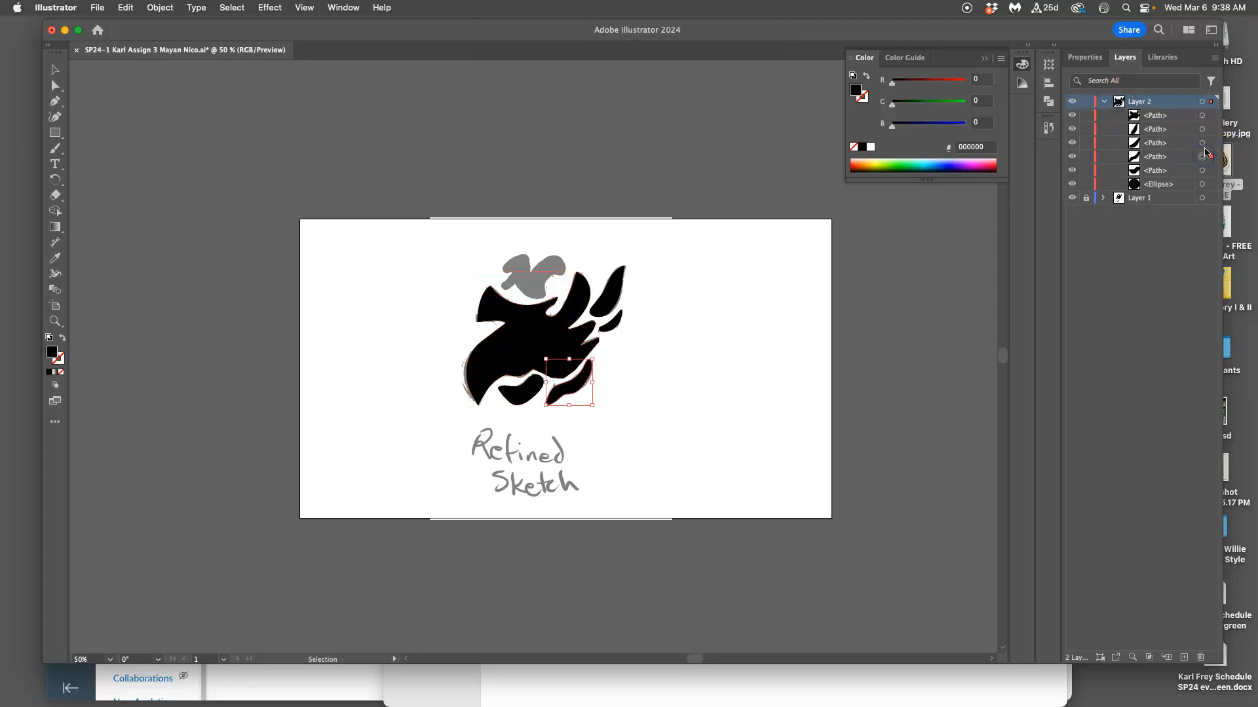
pyautogui.click(1203, 129)
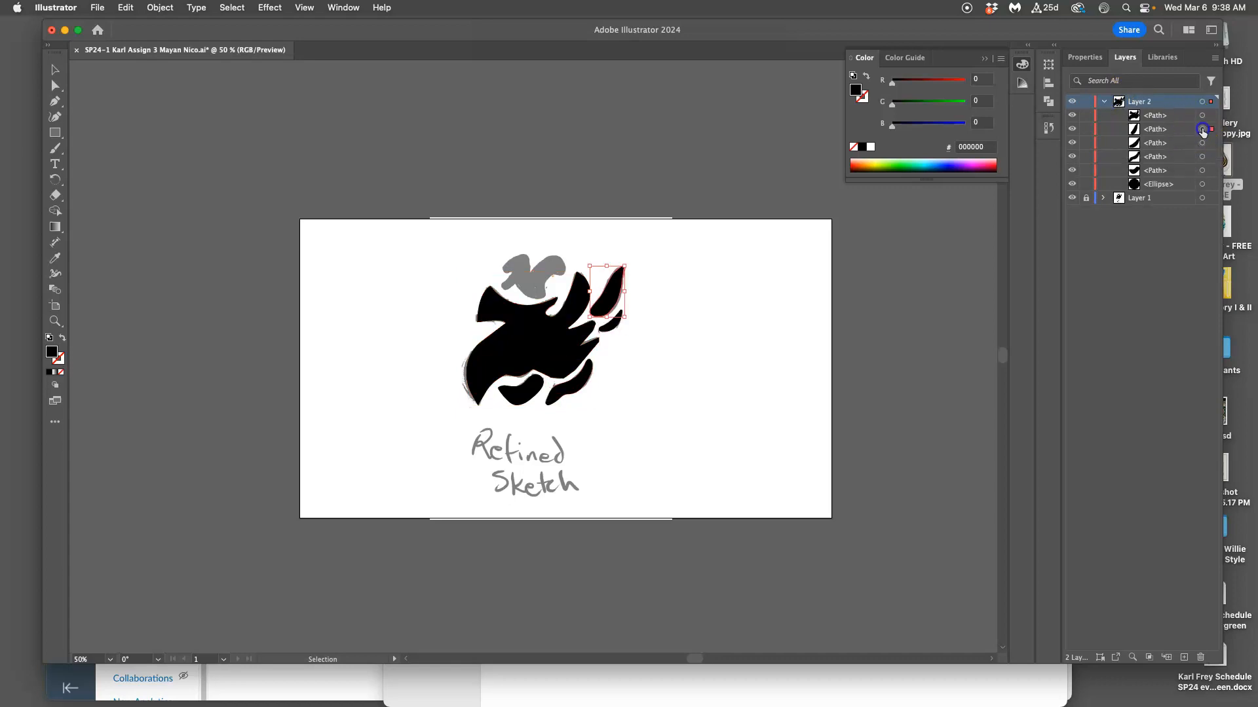
pyautogui.click(1203, 184)
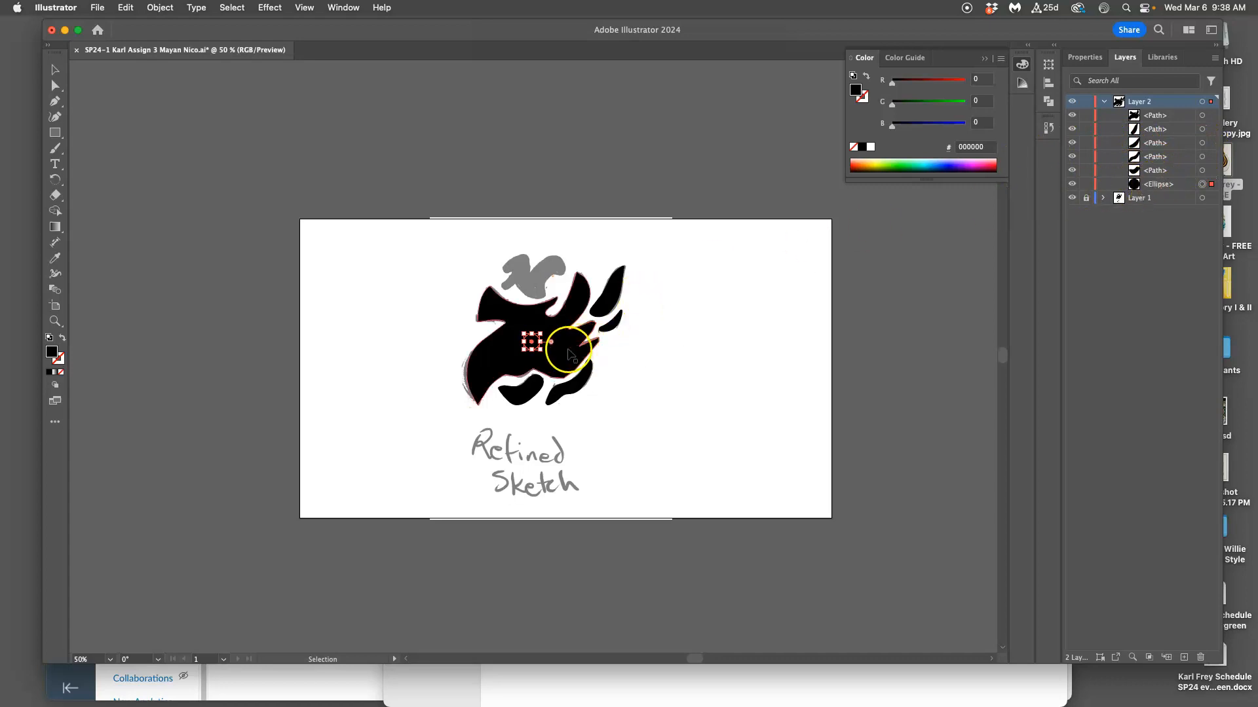
# Select the main head shape with the Direct Selection tool to expose its anchor points.
pyautogui.click(55, 85)
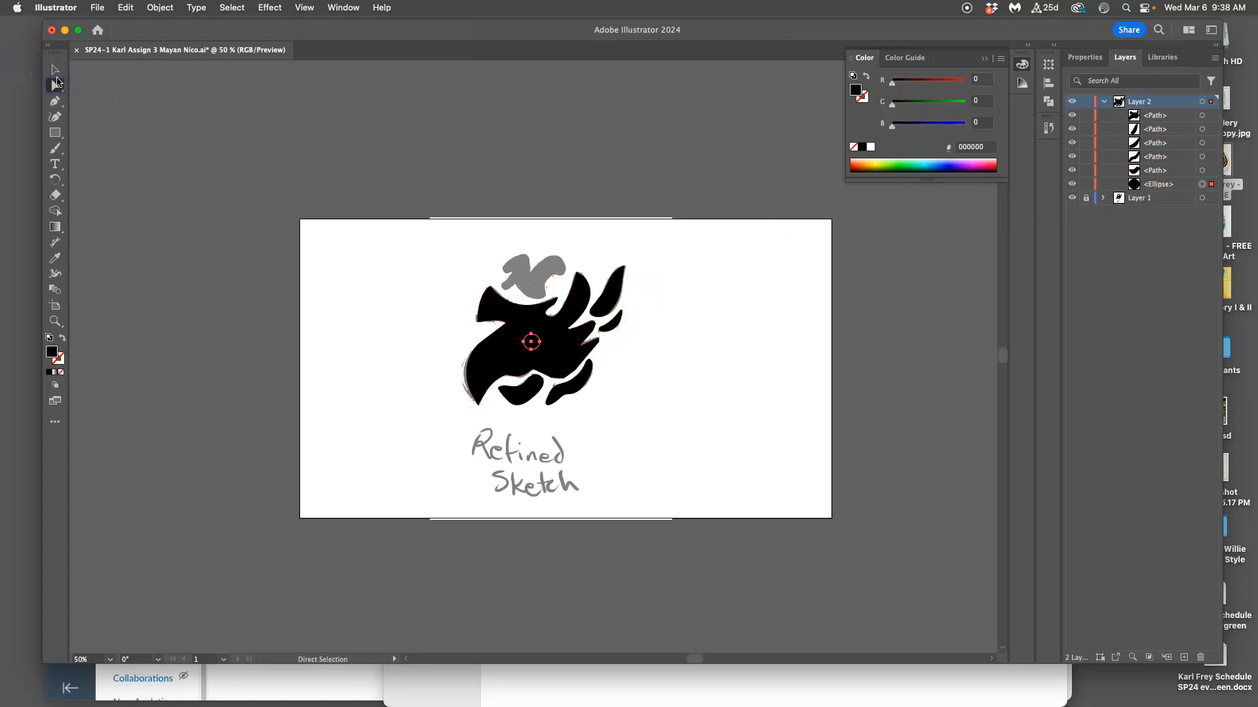
pyautogui.click(493, 345)
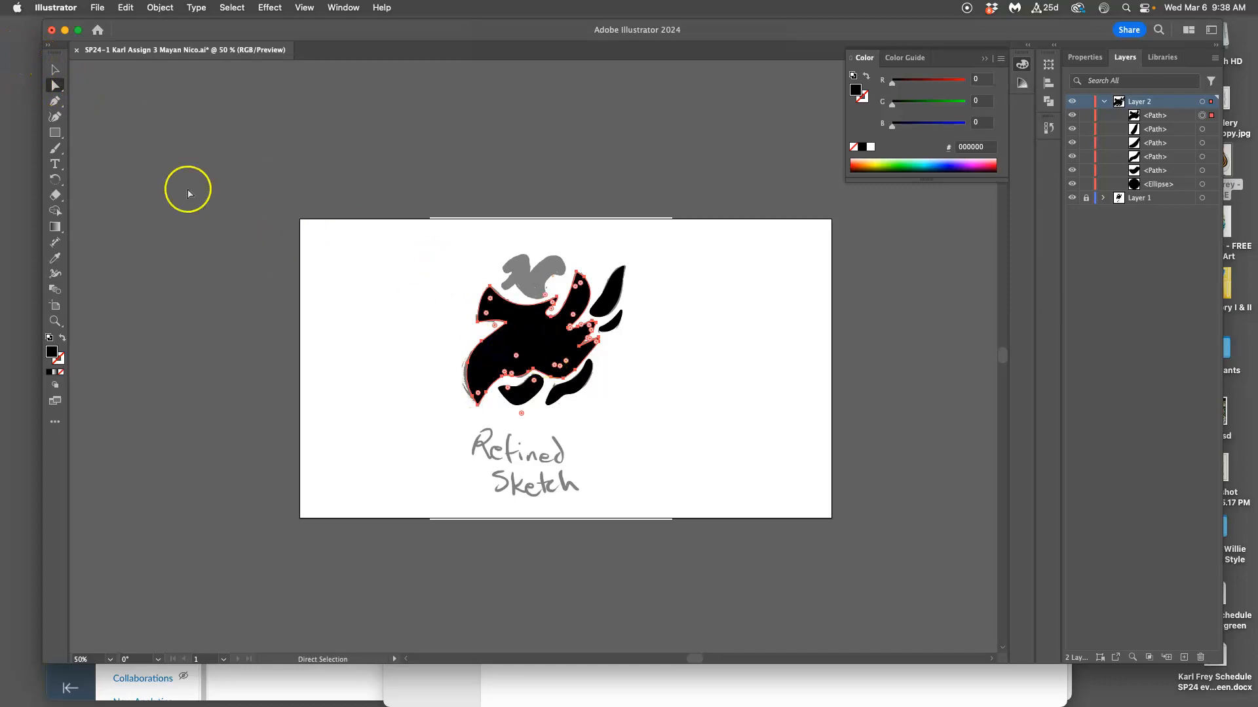
# Deselect the head shape and minimize the Illustrator window to bring up the Assignment #4 folder.
pyautogui.click(56, 69)
pyautogui.click(239, 133)
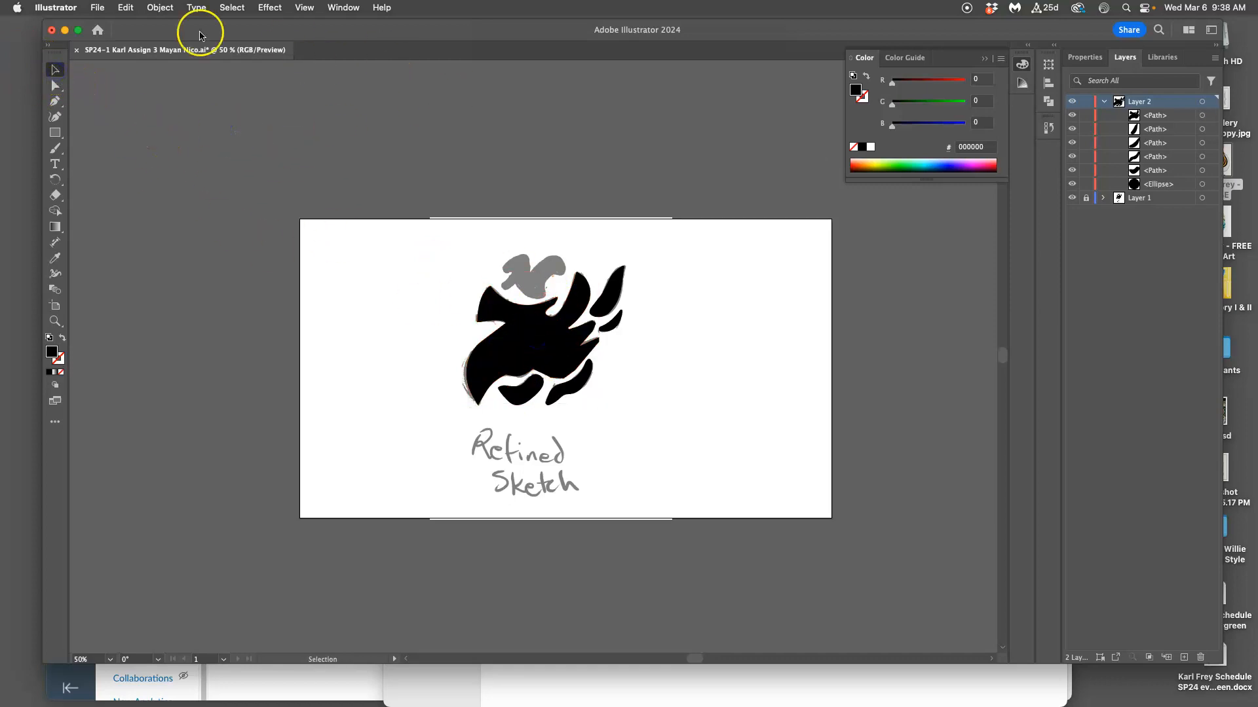
pyautogui.click(67, 34)
pyautogui.click(822, 253)
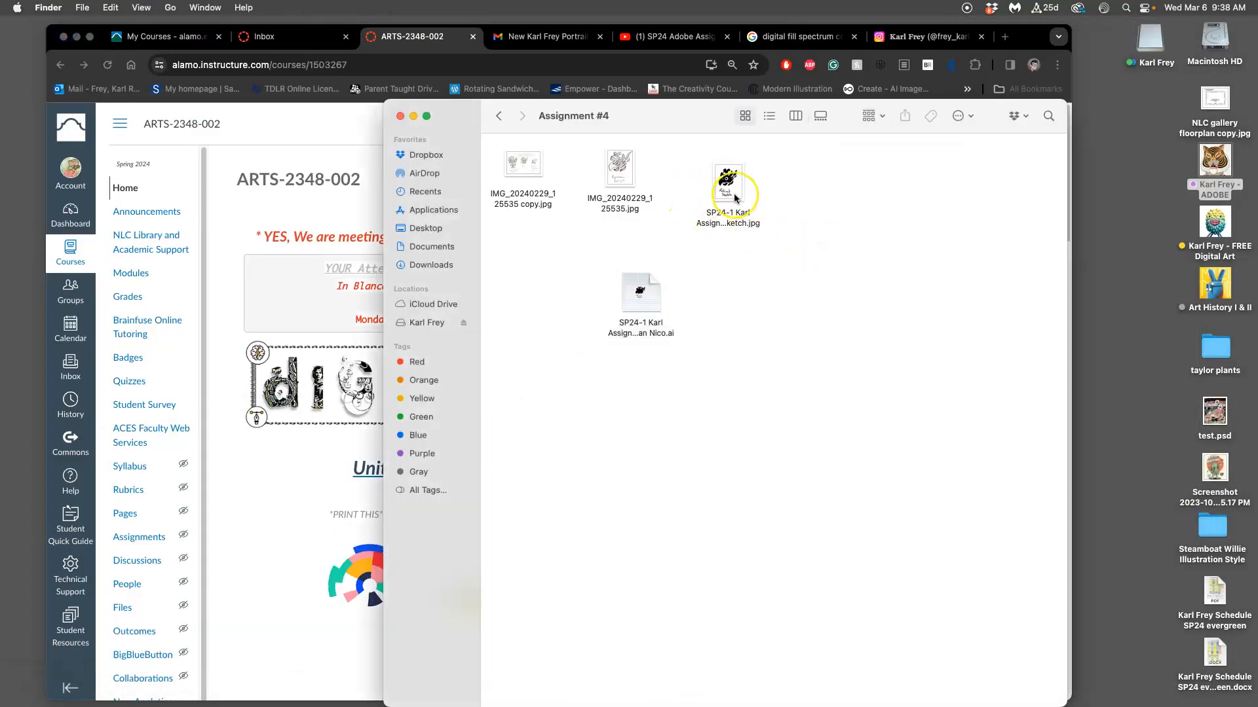
# View the refined sketch JPG and the IMG_20240229_125535.jpg design drawing in Preview, closing each one after viewing.
pyautogui.doubleClick(735, 198)
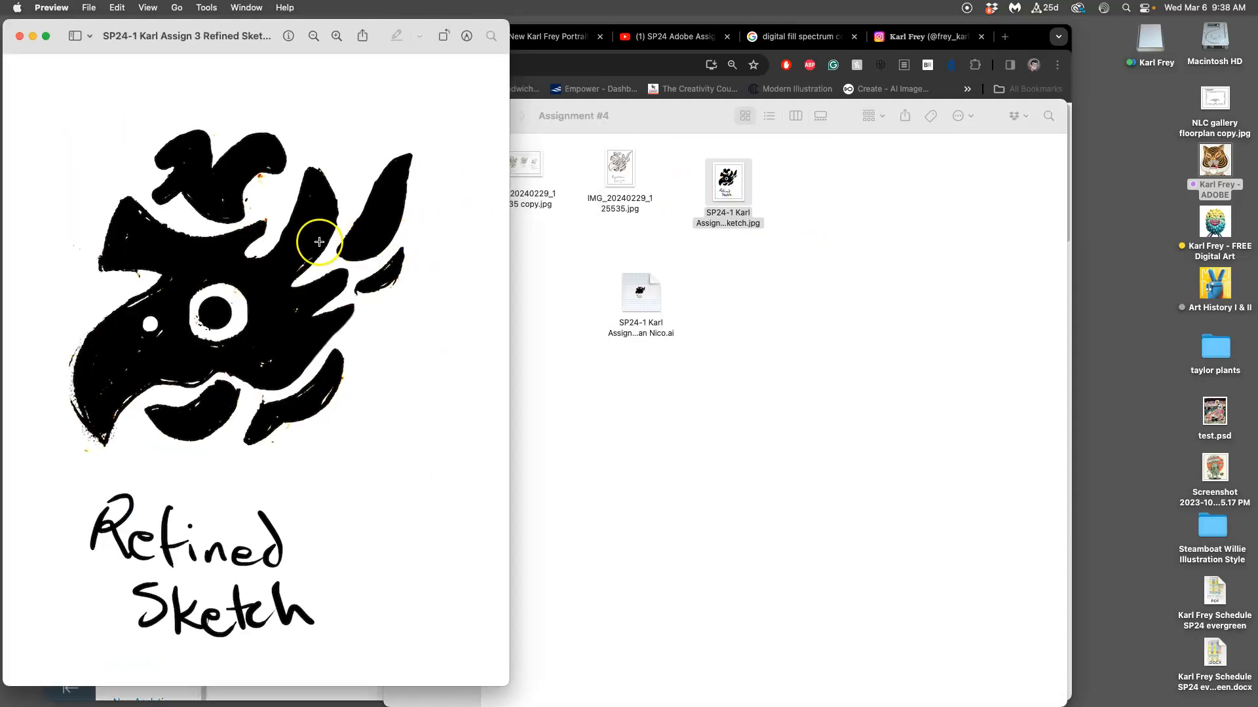
pyautogui.click(21, 39)
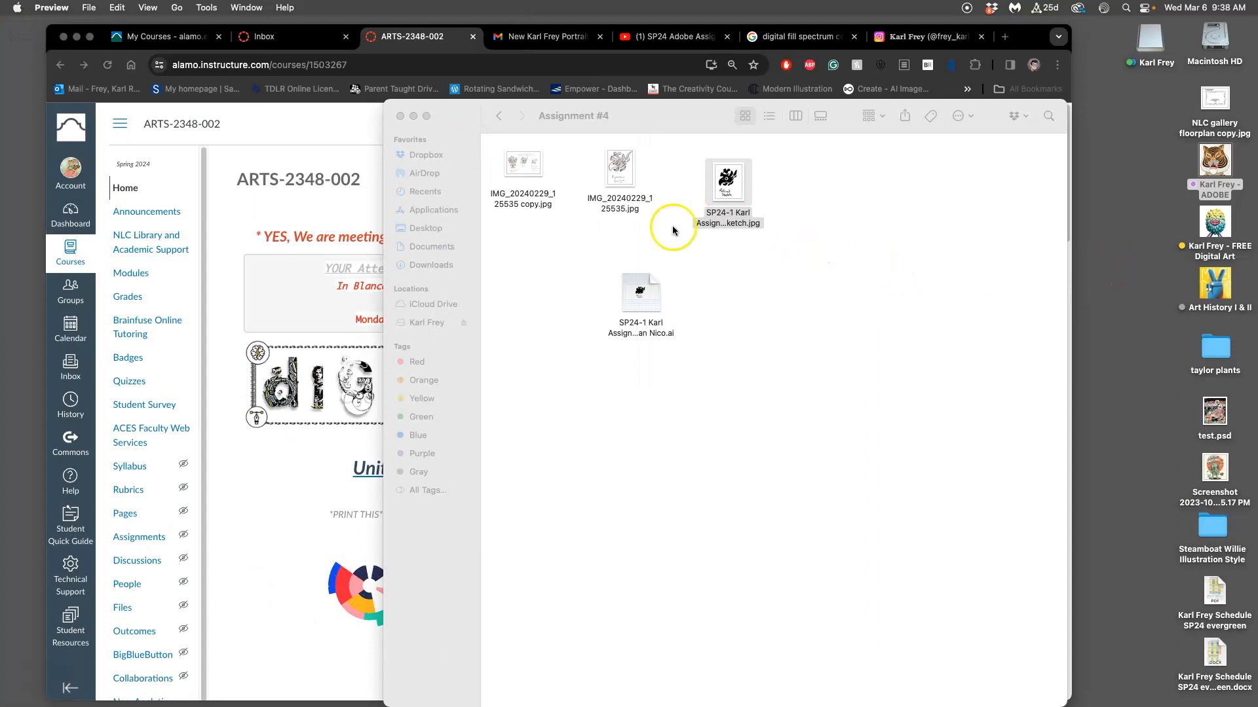
pyautogui.doubleClick(625, 185)
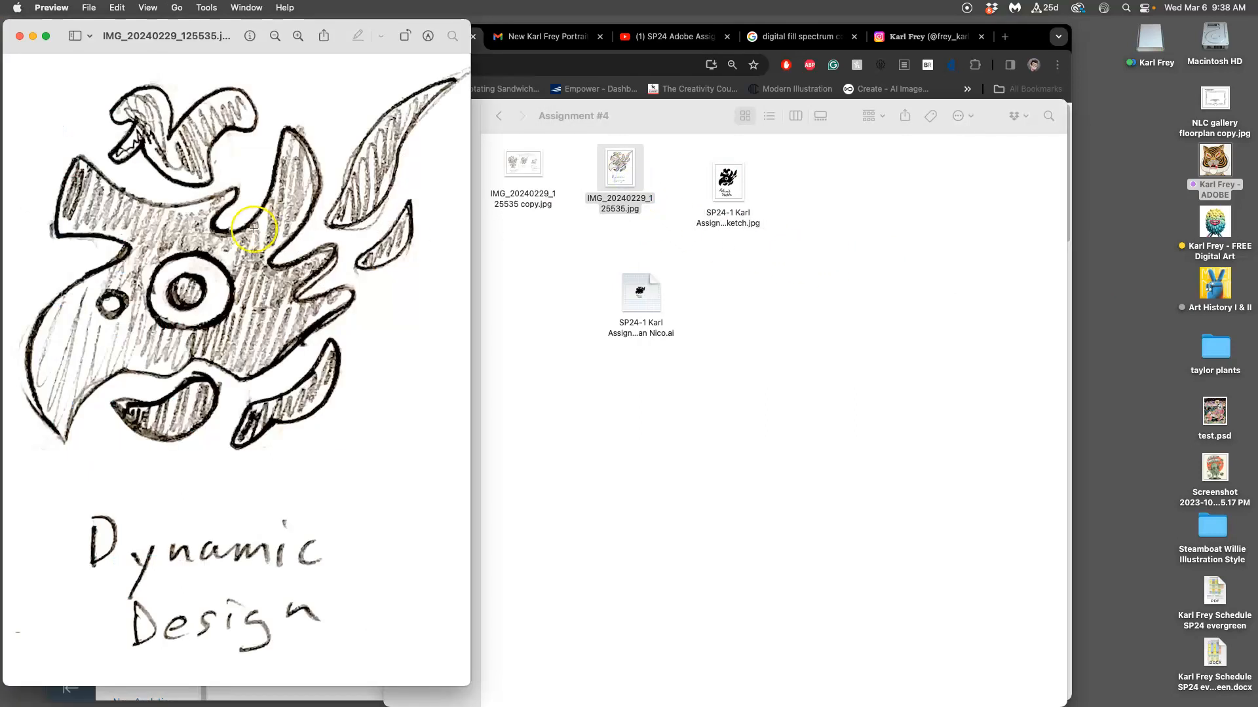
pyautogui.click(21, 39)
pyautogui.click(725, 171)
pyautogui.rightClick(732, 188)
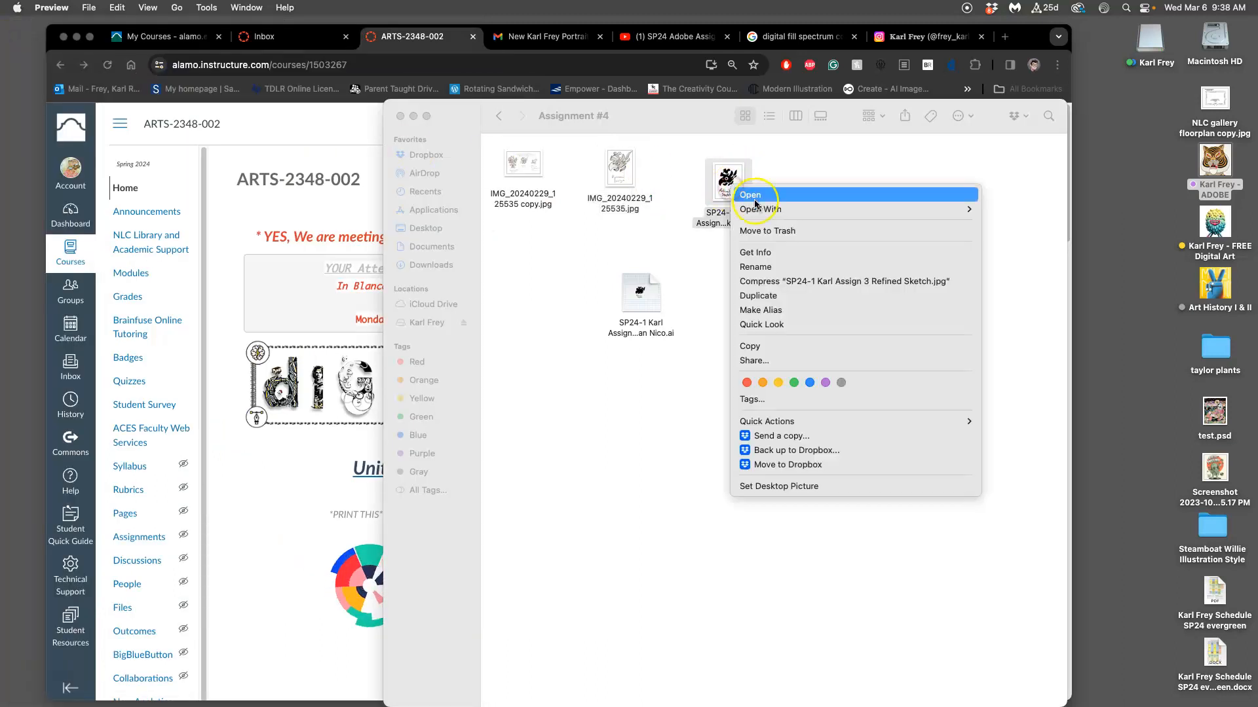
pyautogui.moveTo(758, 209)
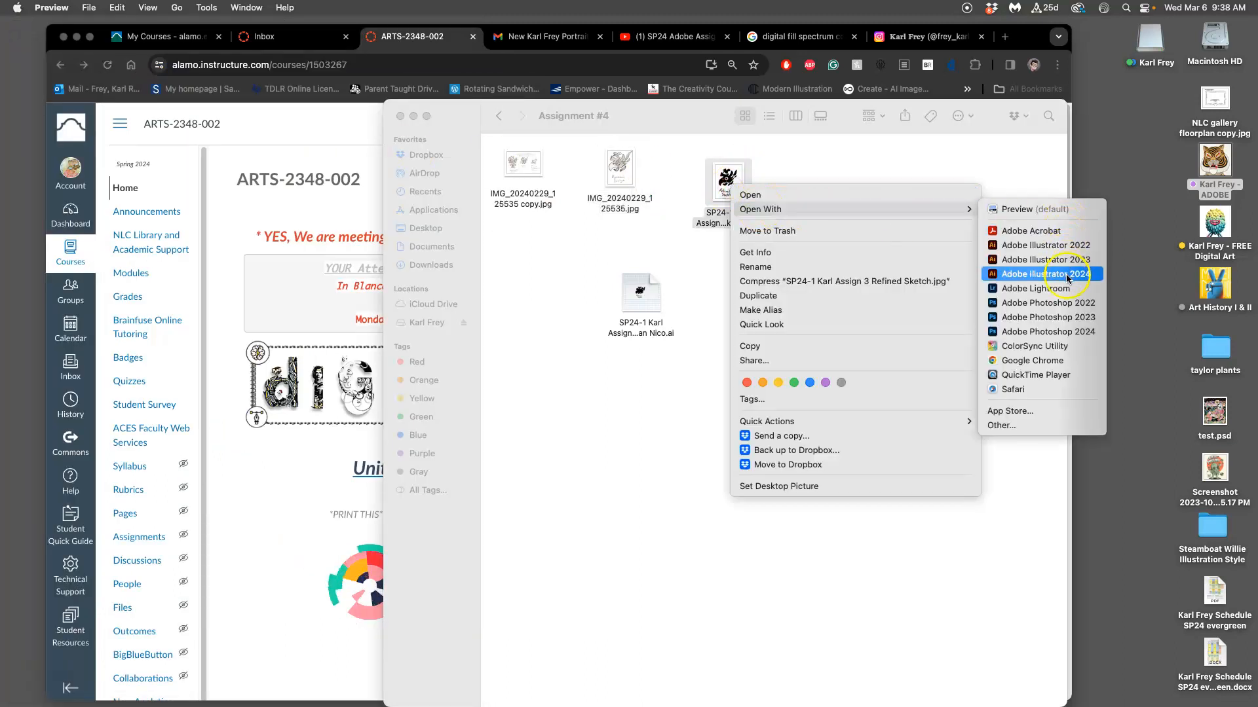
pyautogui.click(845, 157)
# Open the refined sketch JPG from the Assignment #4 folder in Illustrator with the whole artboard in view.
pyautogui.moveTo(730, 187)
pyautogui.mouseDown()
pyautogui.moveTo(535, 260)
pyautogui.moveTo(6, 246)
pyautogui.moveTo(10, 262)
pyautogui.moveTo(19, 221)
pyautogui.mouseUp()
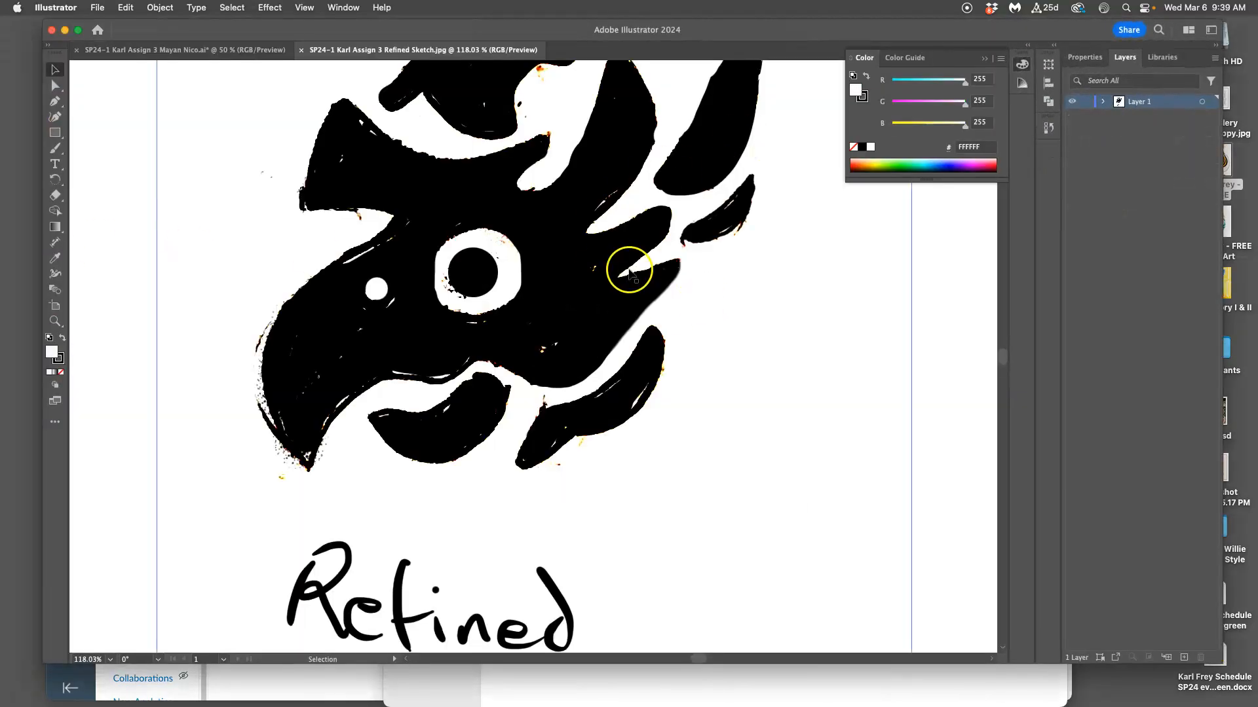
pyautogui.press('super+minus')
pyautogui.press('super+minus')
pyautogui.press('super+minus')
pyautogui.press('super+minus')
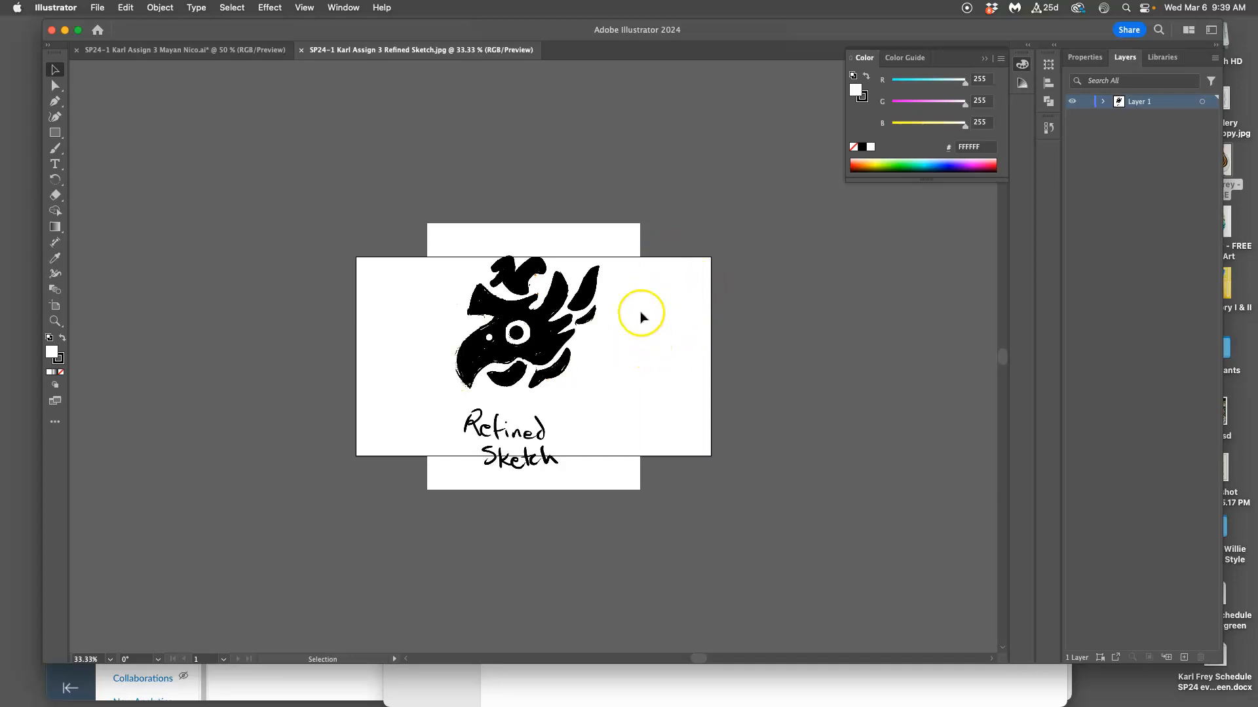
# Select the sketch image and shift it slightly downward on the artboard.
pyautogui.click(634, 244)
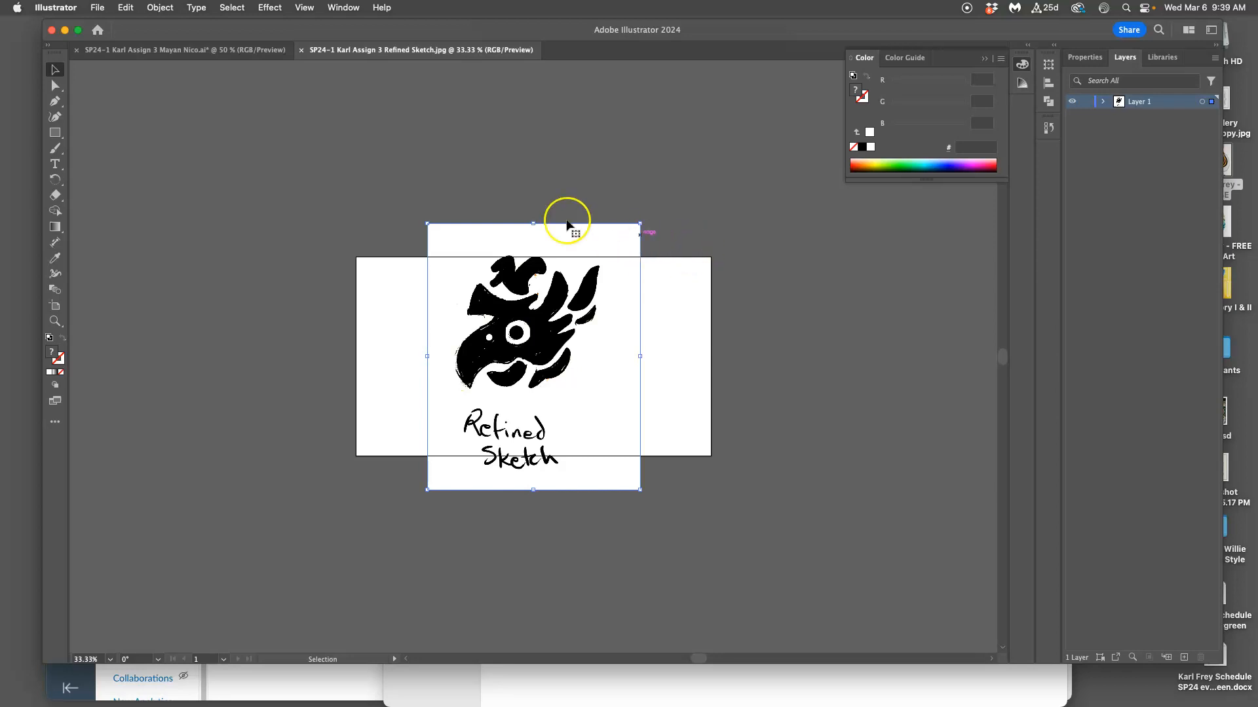
pyautogui.moveTo(584, 245)
pyautogui.mouseDown()
pyautogui.moveTo(550, 230)
pyautogui.moveTo(568, 240)
pyautogui.mouseUp()
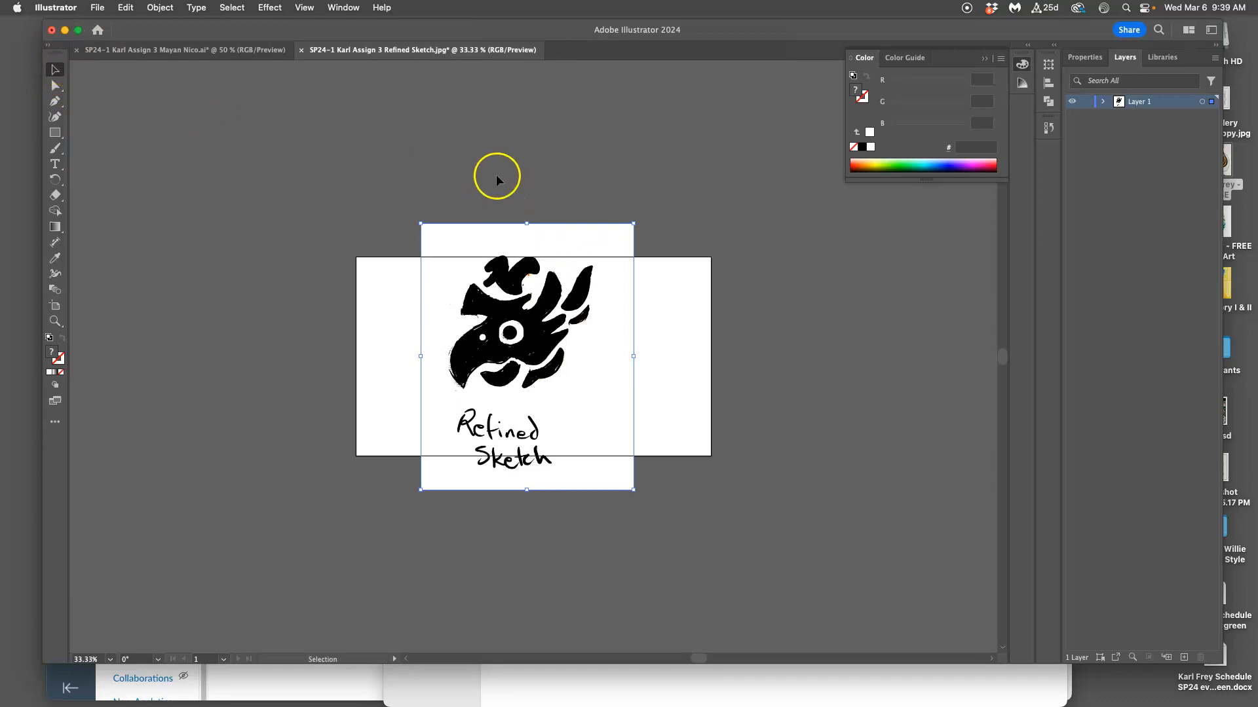
pyautogui.moveTo(550, 240)
pyautogui.mouseDown()
pyautogui.moveTo(564, 226)
pyautogui.moveTo(559, 245)
pyautogui.mouseUp()
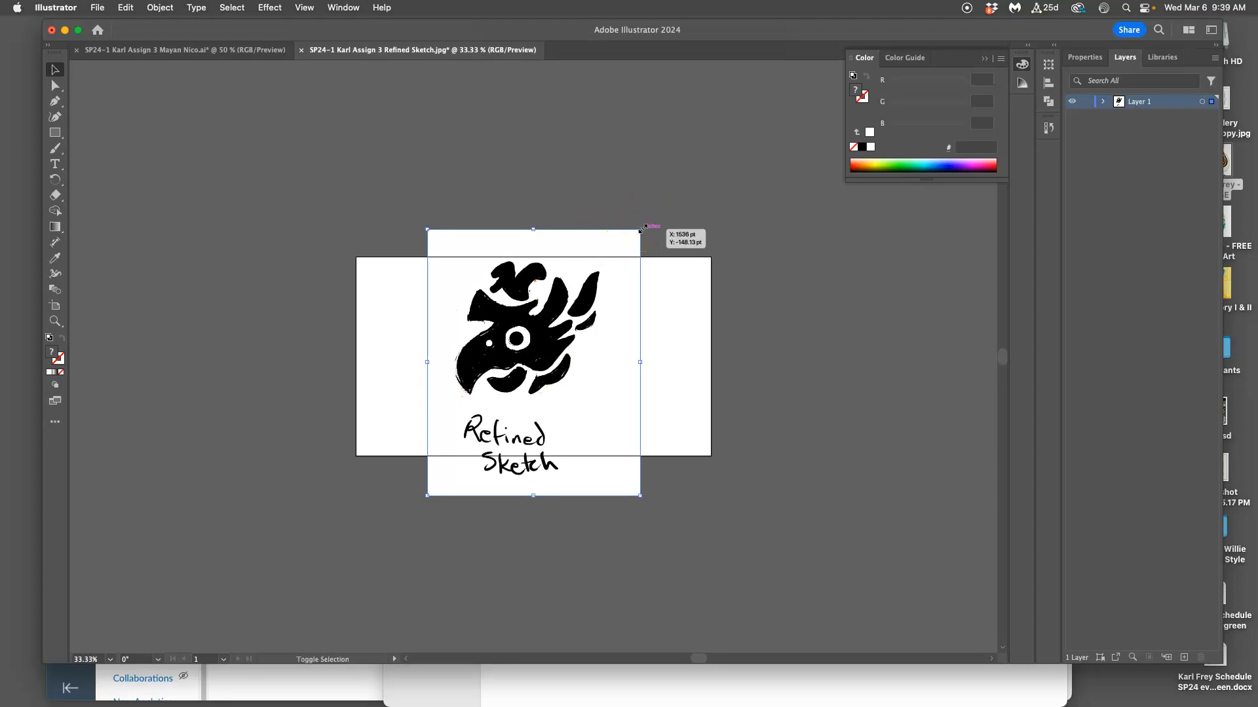
# Resize the sketch image proportionally, first smaller and then larger, and reposition it so the bird head fills the artboard's height.
pyautogui.moveTo(640, 229); pyautogui.dragTo(593, 252)
pyautogui.moveTo(569, 350); pyautogui.dragTo(592, 305)
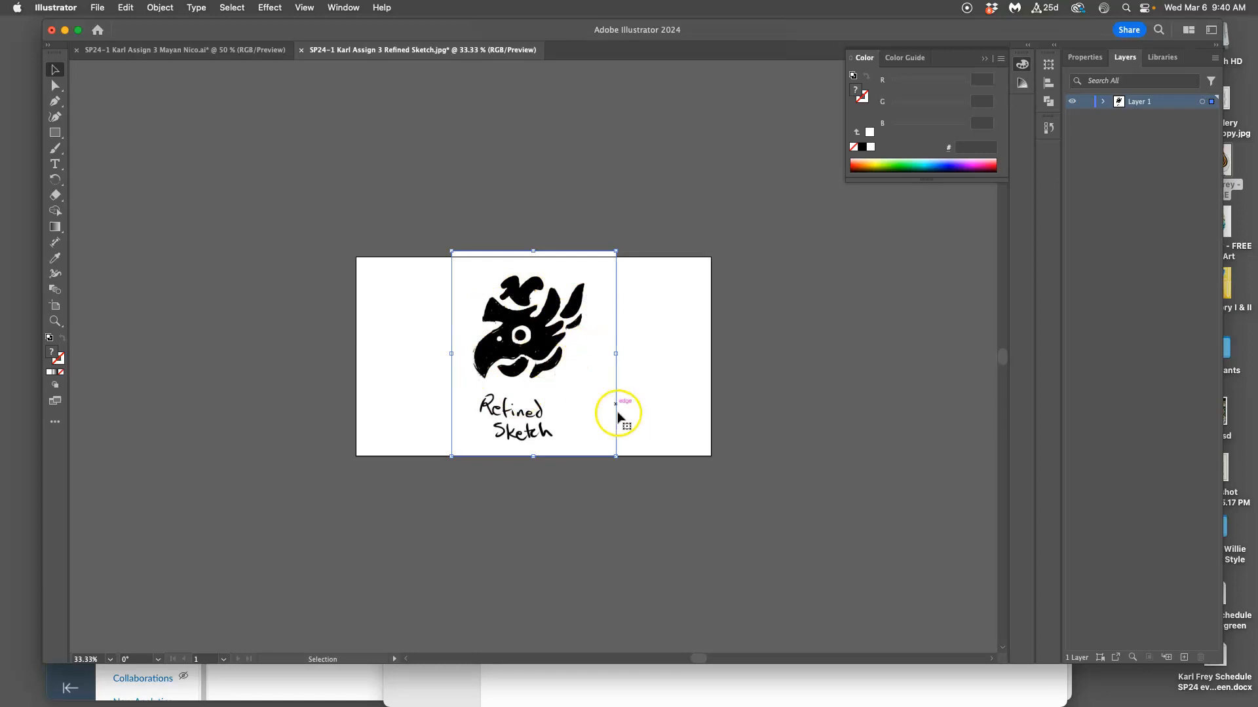
pyautogui.moveTo(615, 456); pyautogui.dragTo(728, 568)
pyautogui.moveTo(634, 442); pyautogui.dragTo(601, 424)
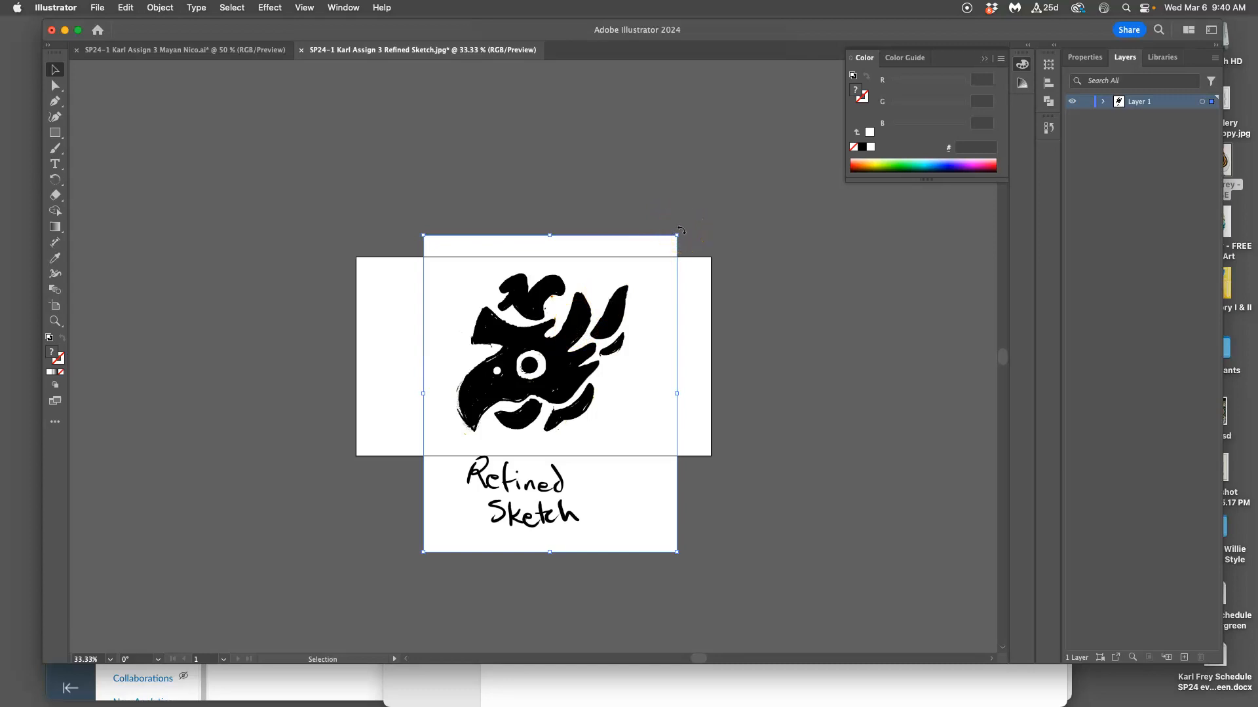
# Rotate the sketch image 8° counterclockwise and nudge it slightly upward.
pyautogui.moveTo(682, 230)
pyautogui.mouseDown()
pyautogui.moveTo(685, 243)
pyautogui.moveTo(653, 206)
pyautogui.moveTo(679, 247)
pyautogui.moveTo(654, 218)
pyautogui.mouseUp()
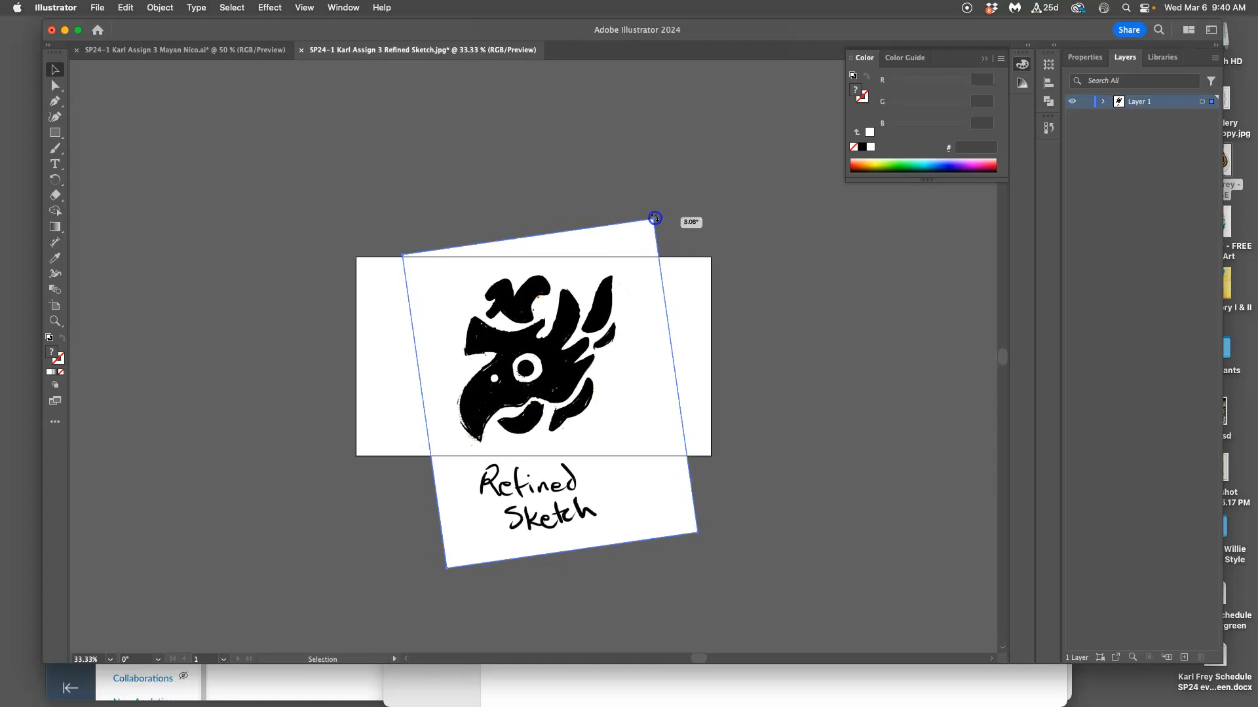
pyautogui.moveTo(611, 293); pyautogui.dragTo(611, 289)
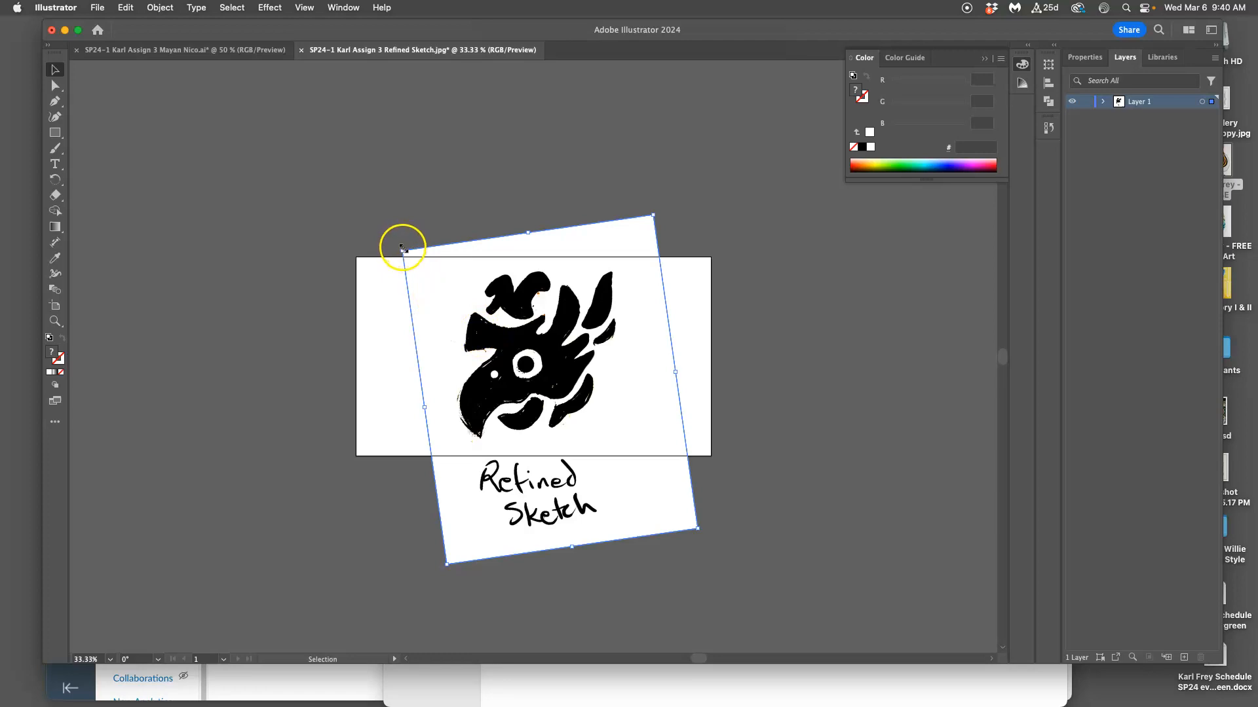
# Show the rulers and frame the bird head with two vertical and two horizontal guides.
pyautogui.press('super+r')
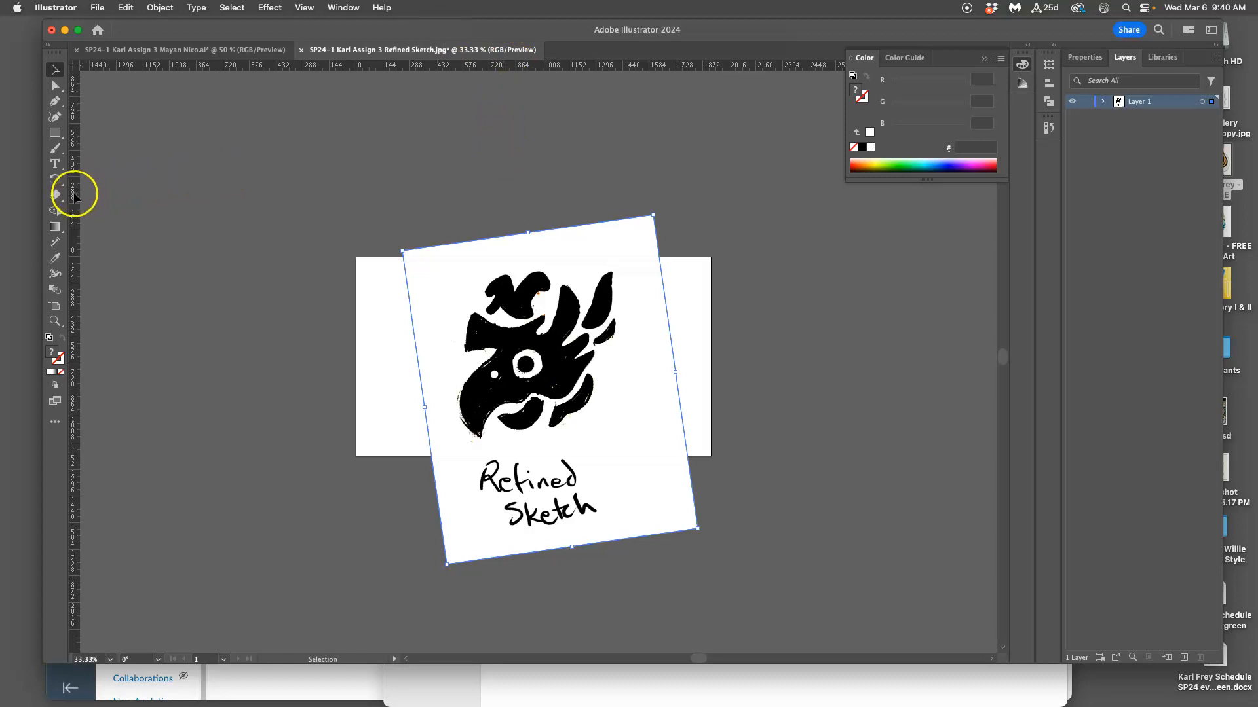
pyautogui.moveTo(233, 194); pyautogui.dragTo(456, 195)
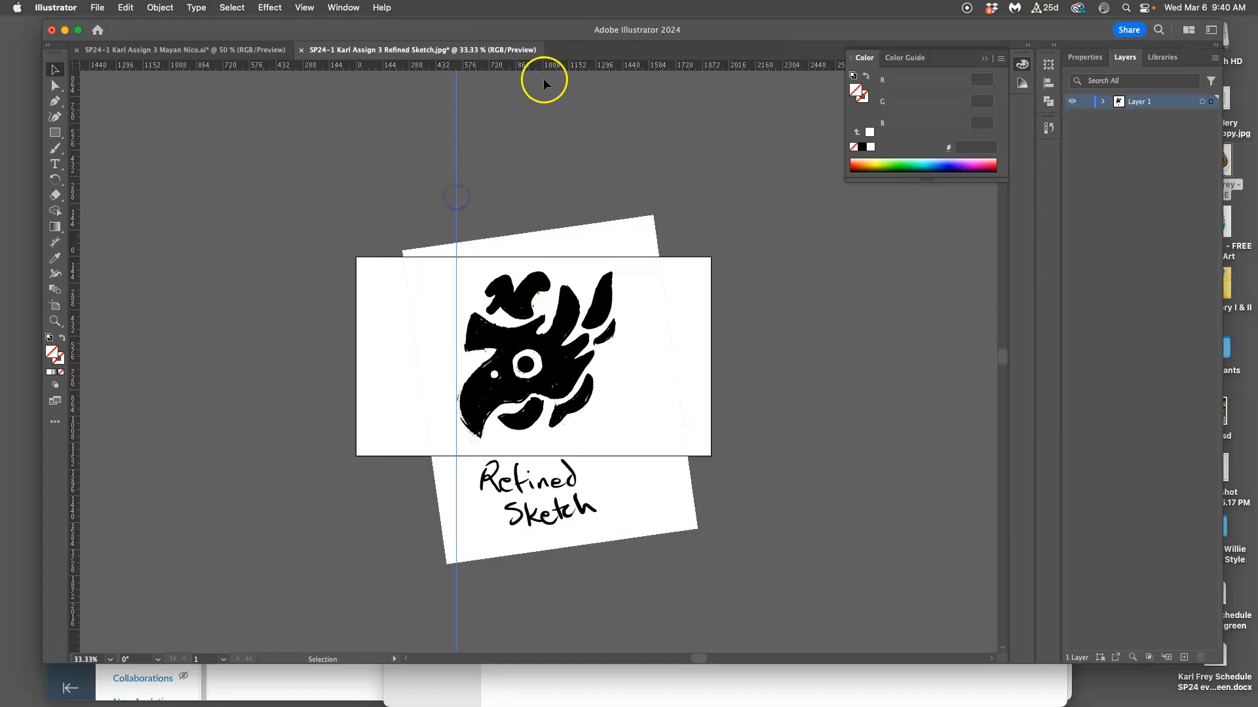
pyautogui.moveTo(553, 65); pyautogui.dragTo(548, 268)
pyautogui.moveTo(76, 267); pyautogui.dragTo(618, 304)
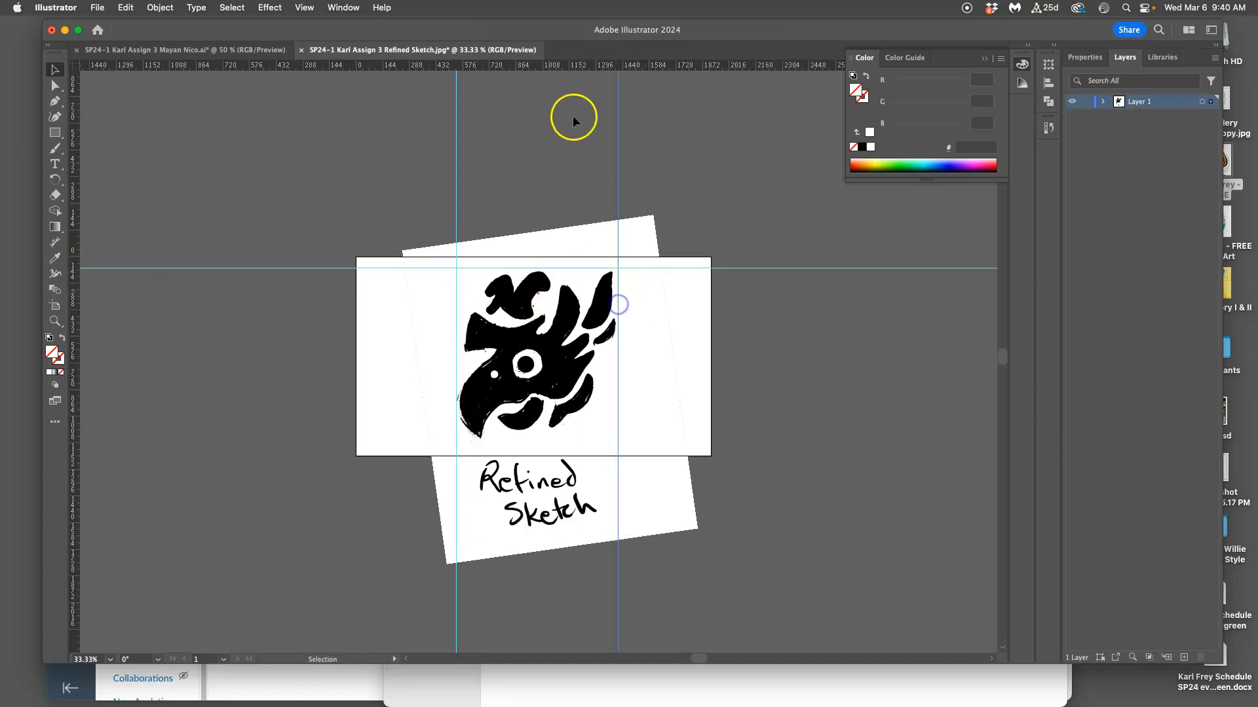
pyautogui.moveTo(571, 67); pyautogui.dragTo(579, 447)
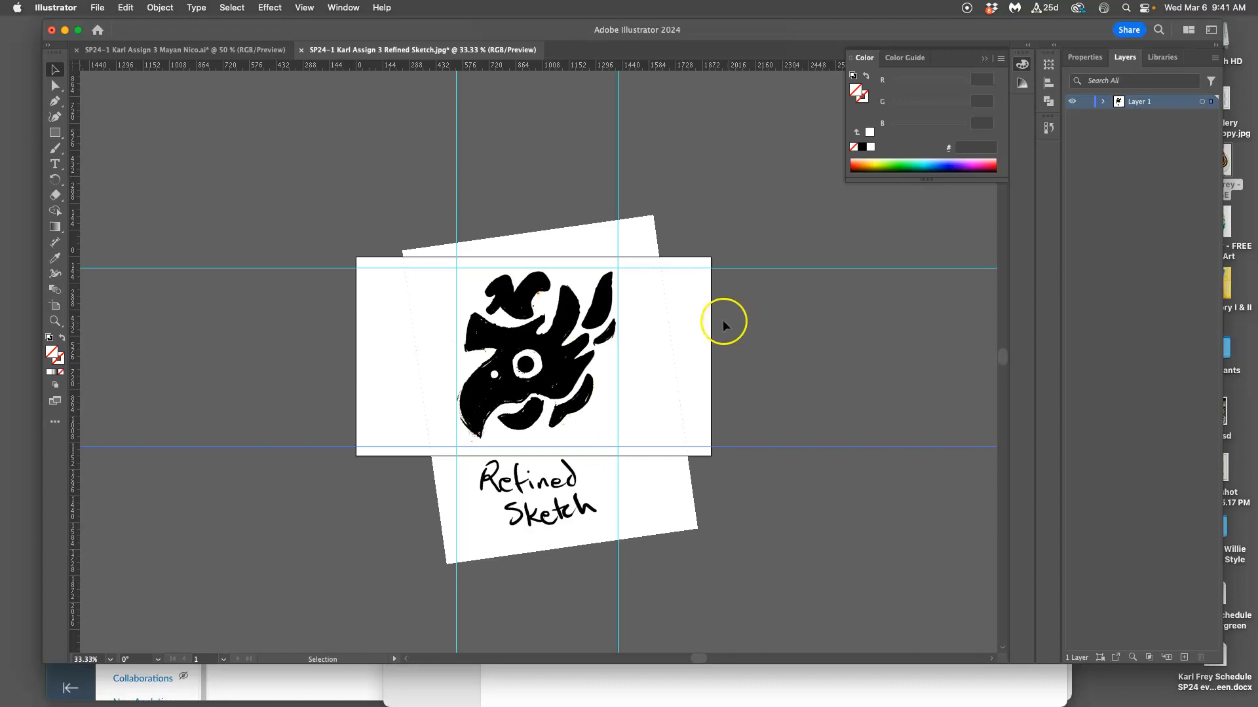
# Select the sketch image and examine its individual pixels and jagged edges at very high magnification.
pyautogui.click(652, 320)
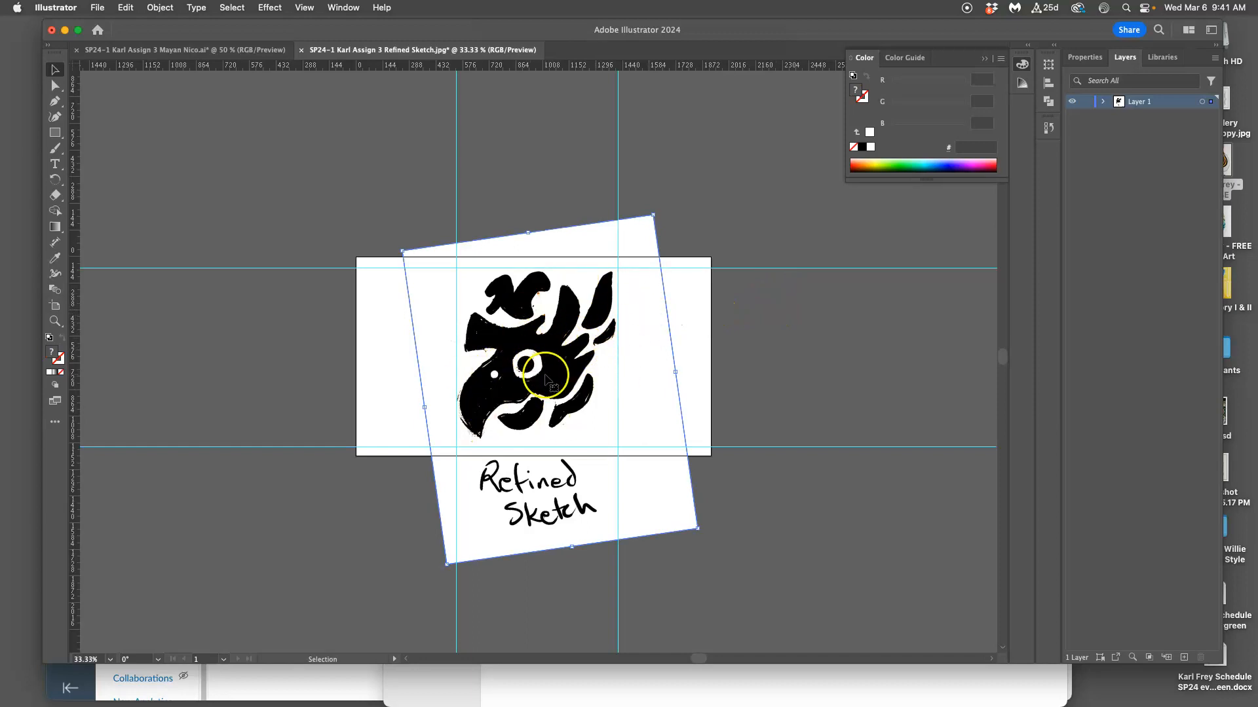
pyautogui.scroll(15, 570, 377)
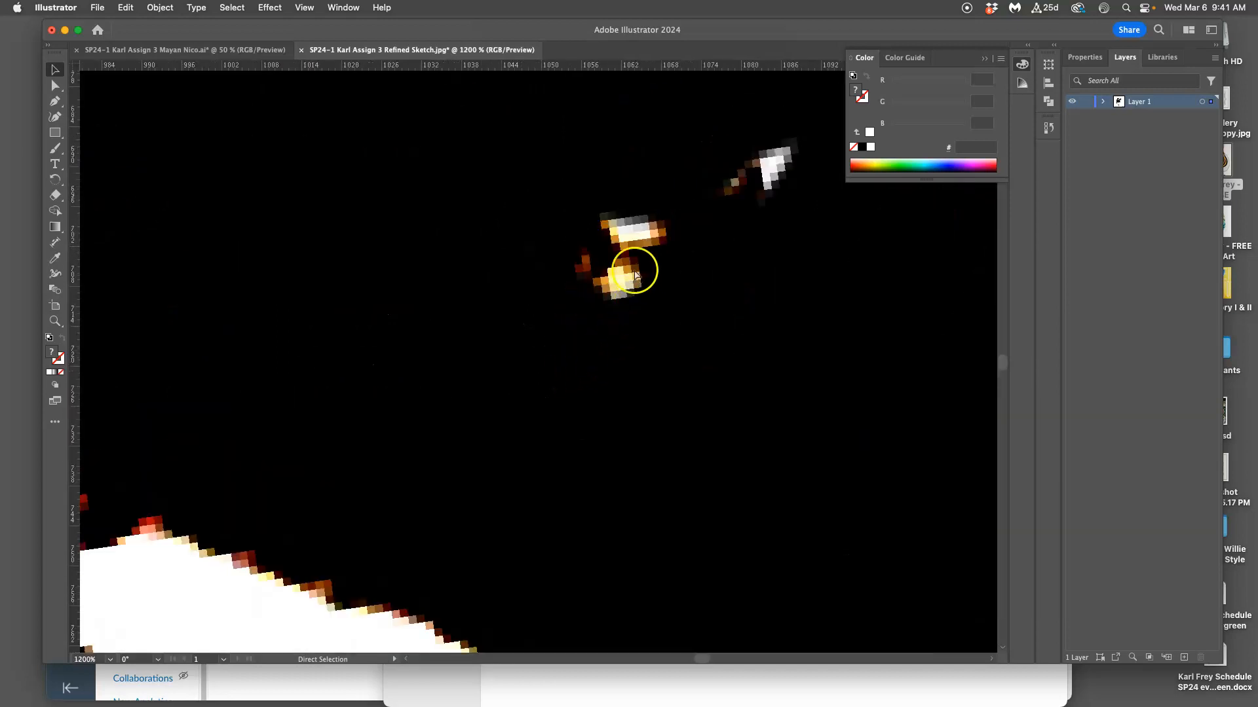
pyautogui.scroll(3, 625, 284)
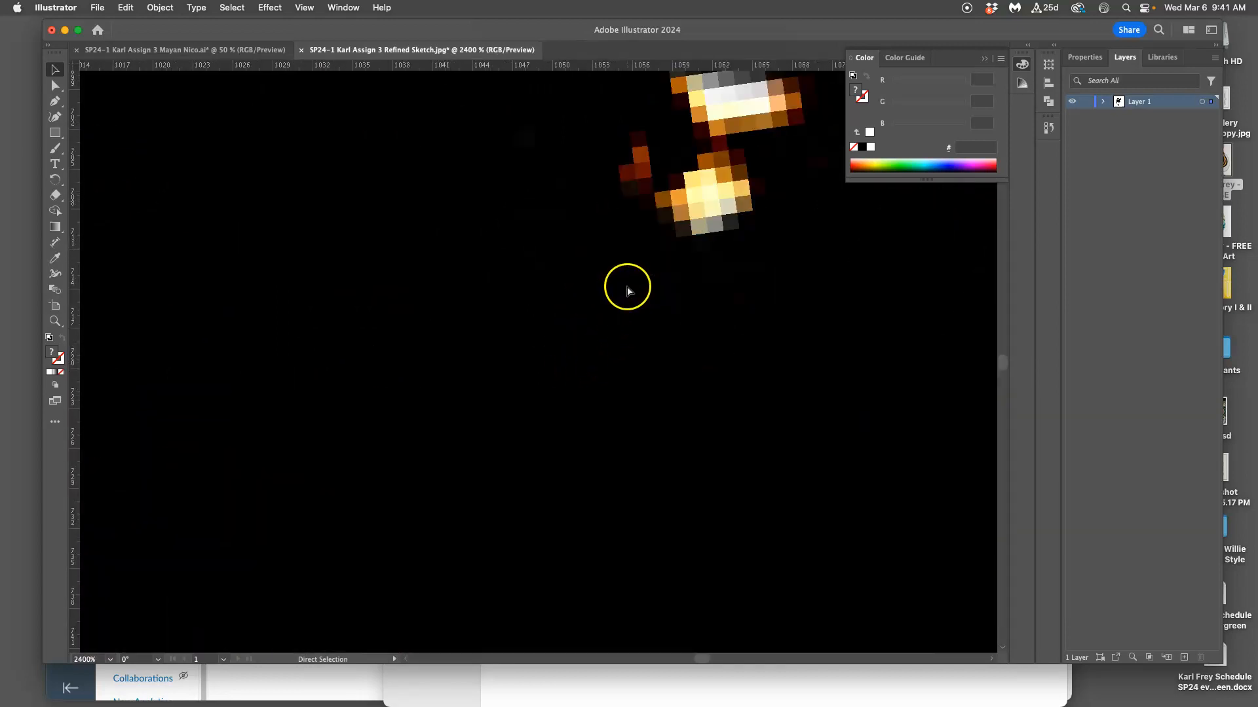
pyautogui.scroll(2, 733, 277)
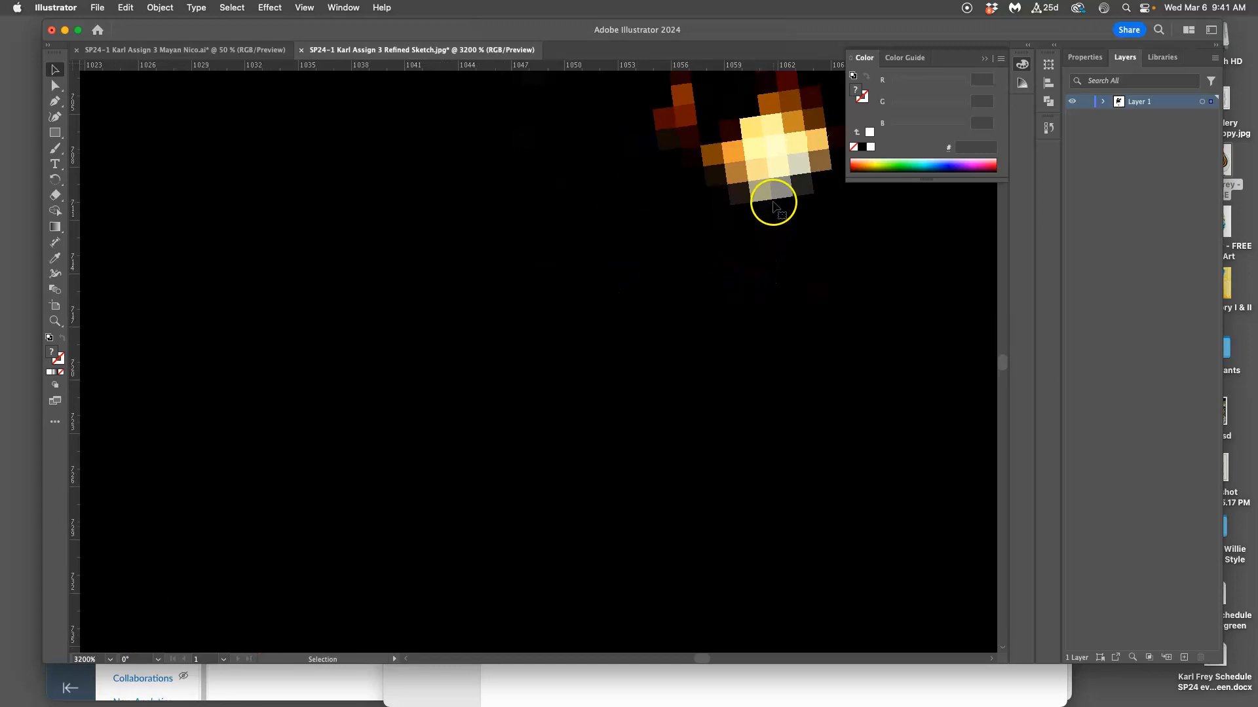
pyautogui.scroll(2, 773, 203)
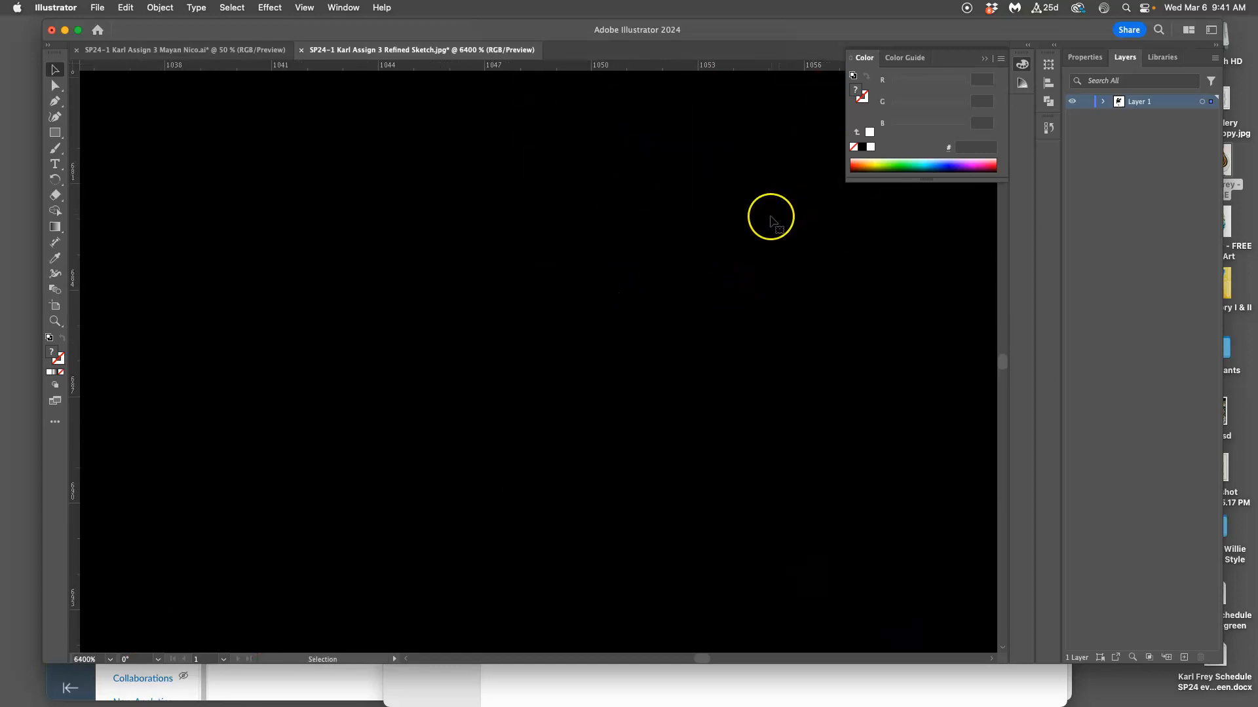
pyautogui.scroll(5, 780, 217)
pyautogui.hscroll(5, 773, 221)
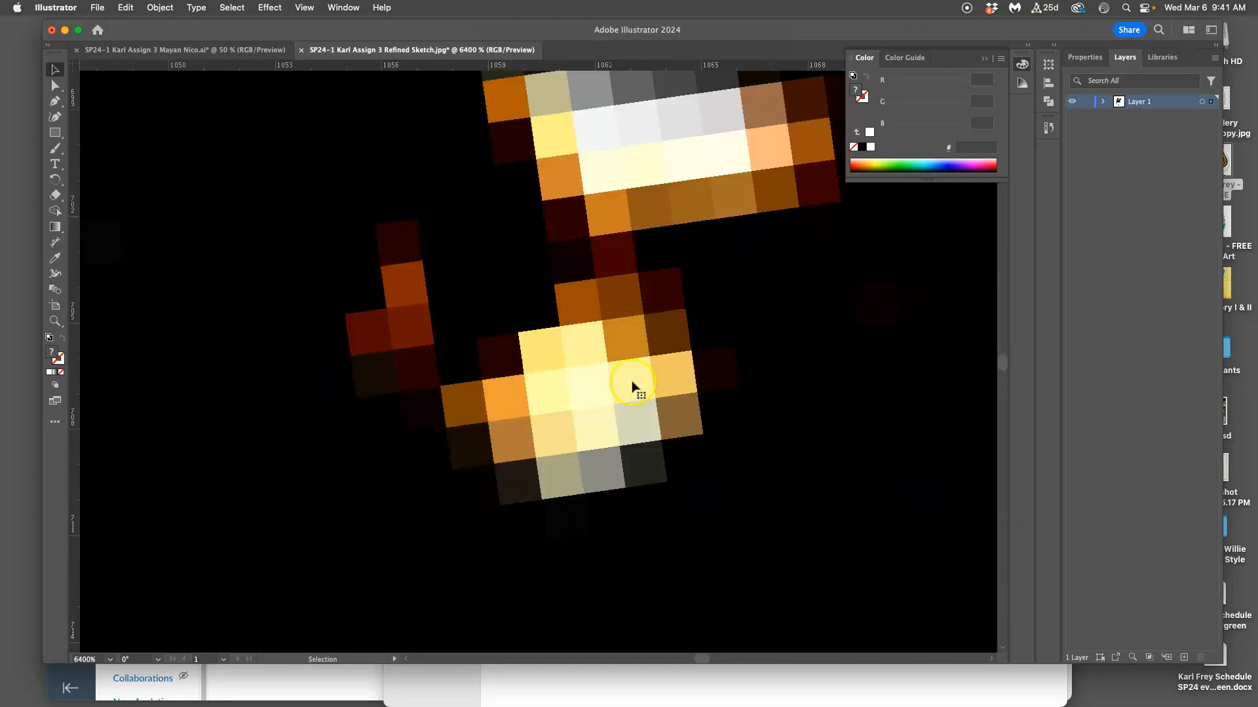
pyautogui.press('super+equal')
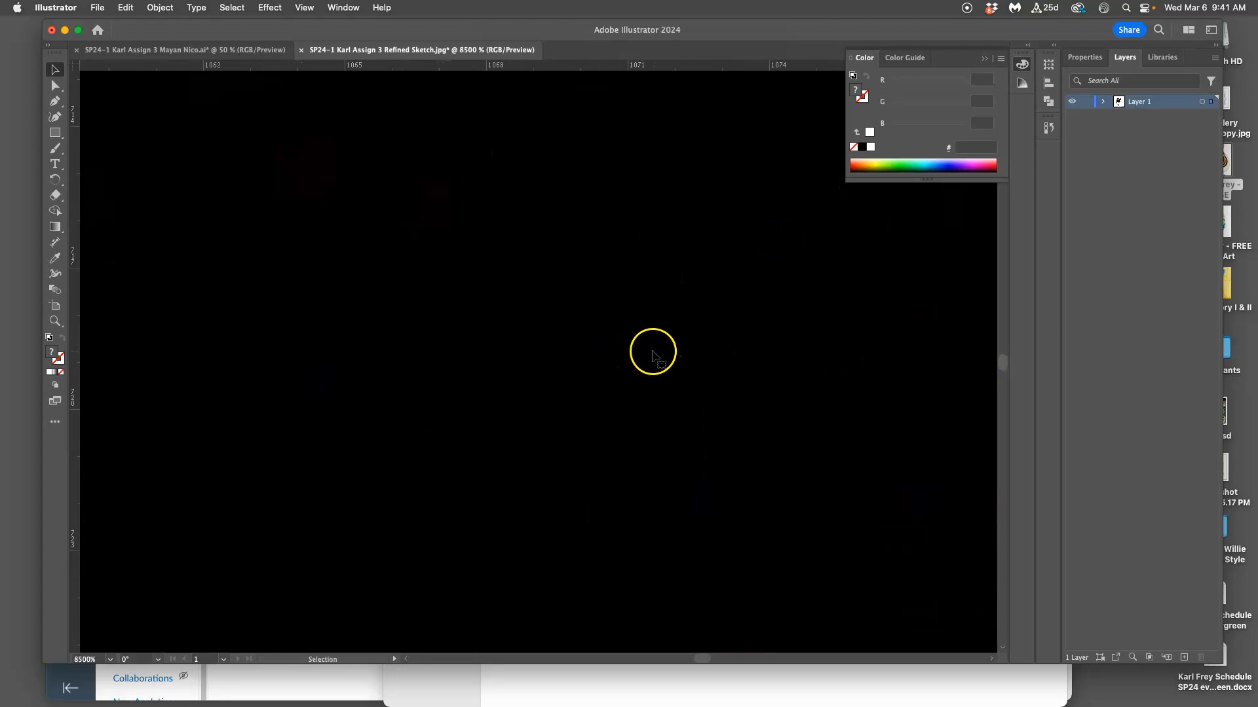
pyautogui.hscroll(8, 651, 355)
pyautogui.scroll(-12, 650, 355)
pyautogui.press('super+minus')
pyautogui.press('super+minus')
pyautogui.press('super+minus')
pyautogui.press('super+minus')
pyautogui.press('super+minus')
pyautogui.press('super+minus')
pyautogui.press('super+minus')
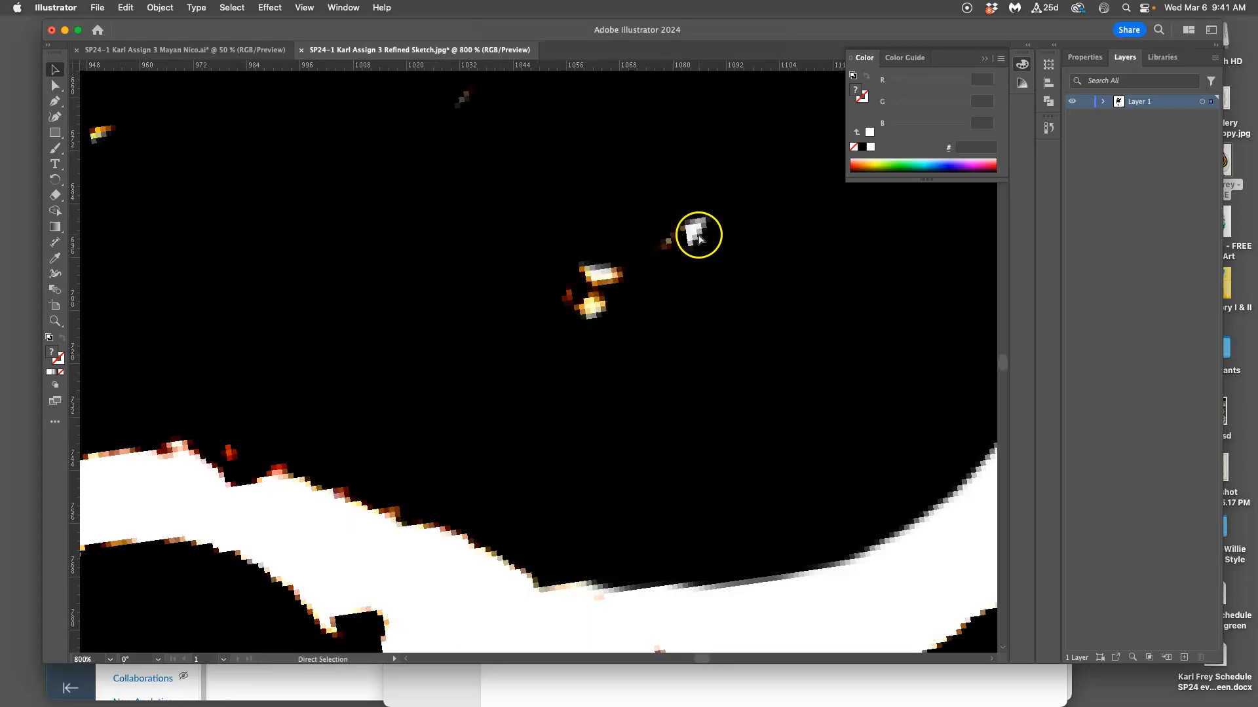
pyautogui.press('super+minus')
pyautogui.press('super+minus')
pyautogui.press('super+minus')
pyautogui.press('super+minus')
pyautogui.press('super+minus')
pyautogui.press('super+minus')
pyautogui.press('super+minus')
pyautogui.press('super+minus')
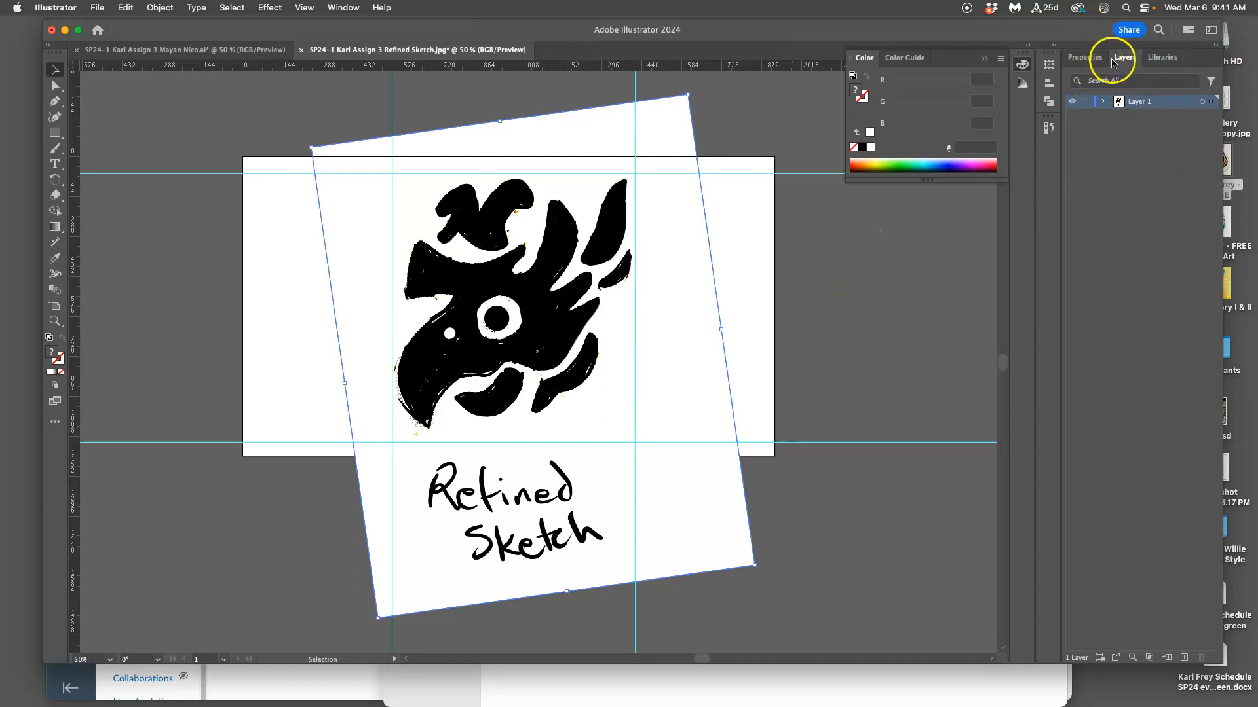
# Inspect the contents of Layer 1 by toggling the layer's visibility off and on and selecting its image.
pyautogui.click(1103, 102)
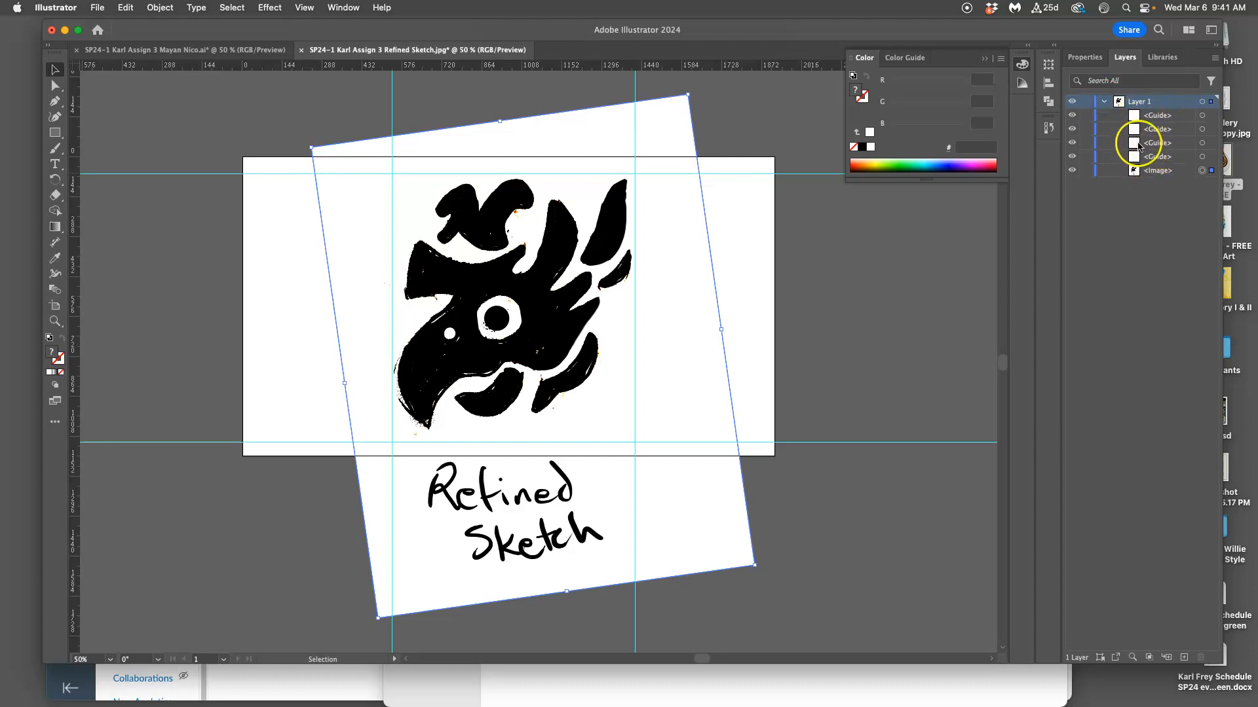
pyautogui.keyDown('super'); pyautogui.click(1073, 103); pyautogui.keyUp('super')
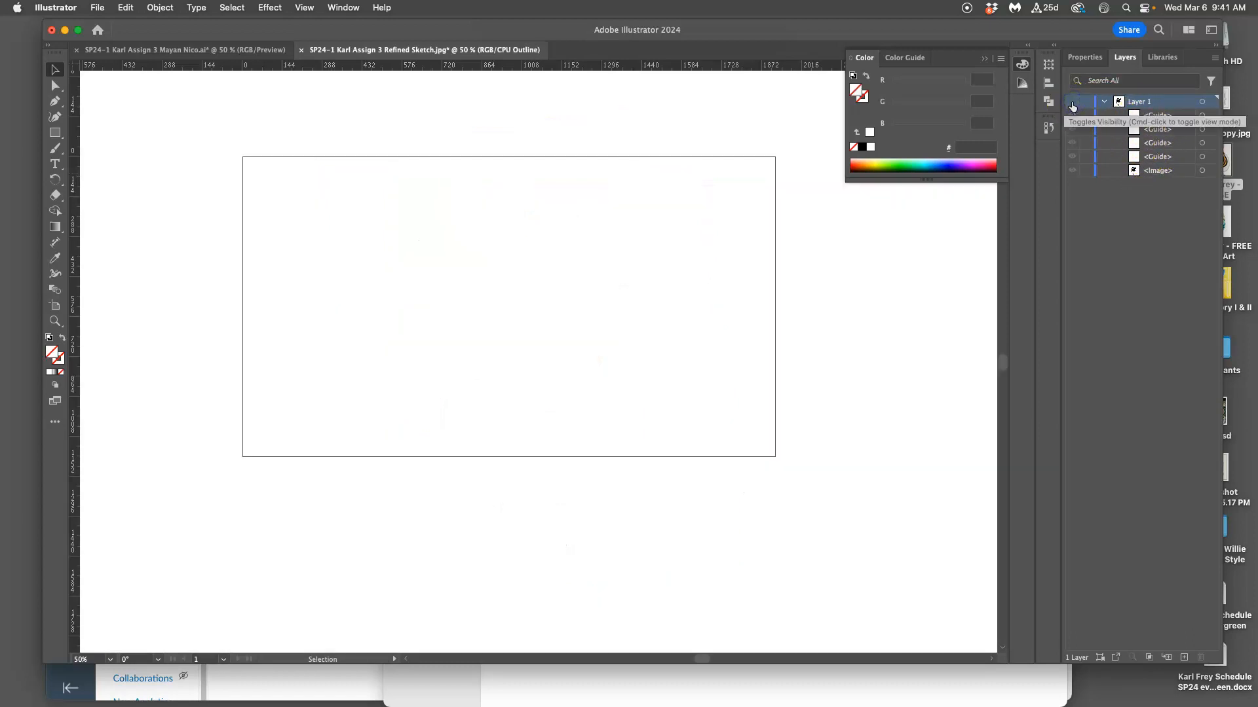
pyautogui.keyDown('super'); pyautogui.click(1072, 102); pyautogui.keyUp('super')
pyautogui.click(701, 184)
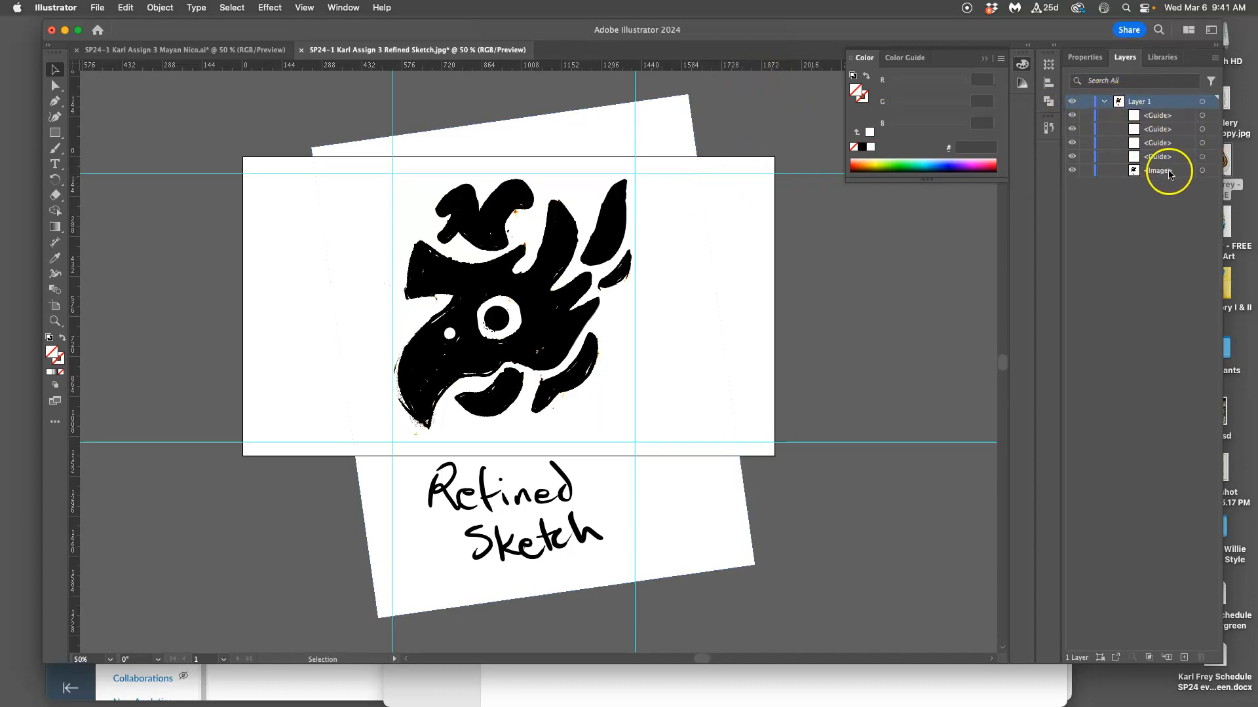
pyautogui.click(1202, 170)
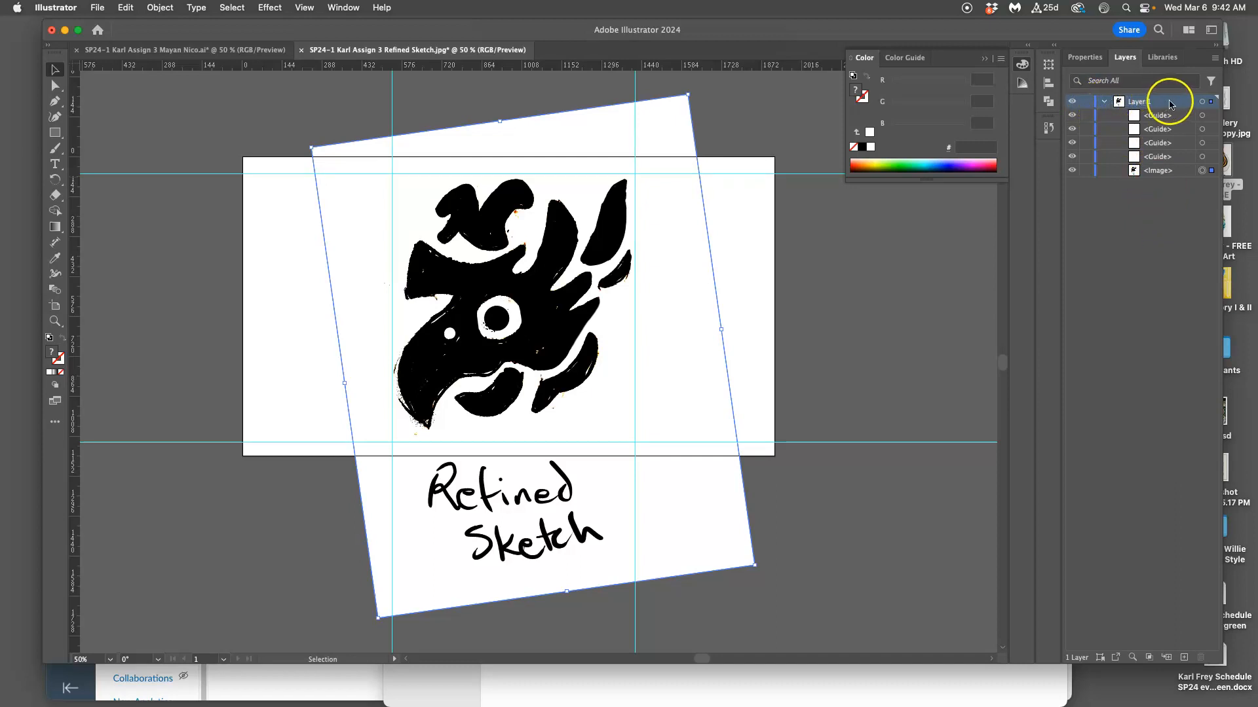
# Collapse Layer 1 and turn on image dimming in its layer options so the sketch appears faded.
pyautogui.click(1104, 101)
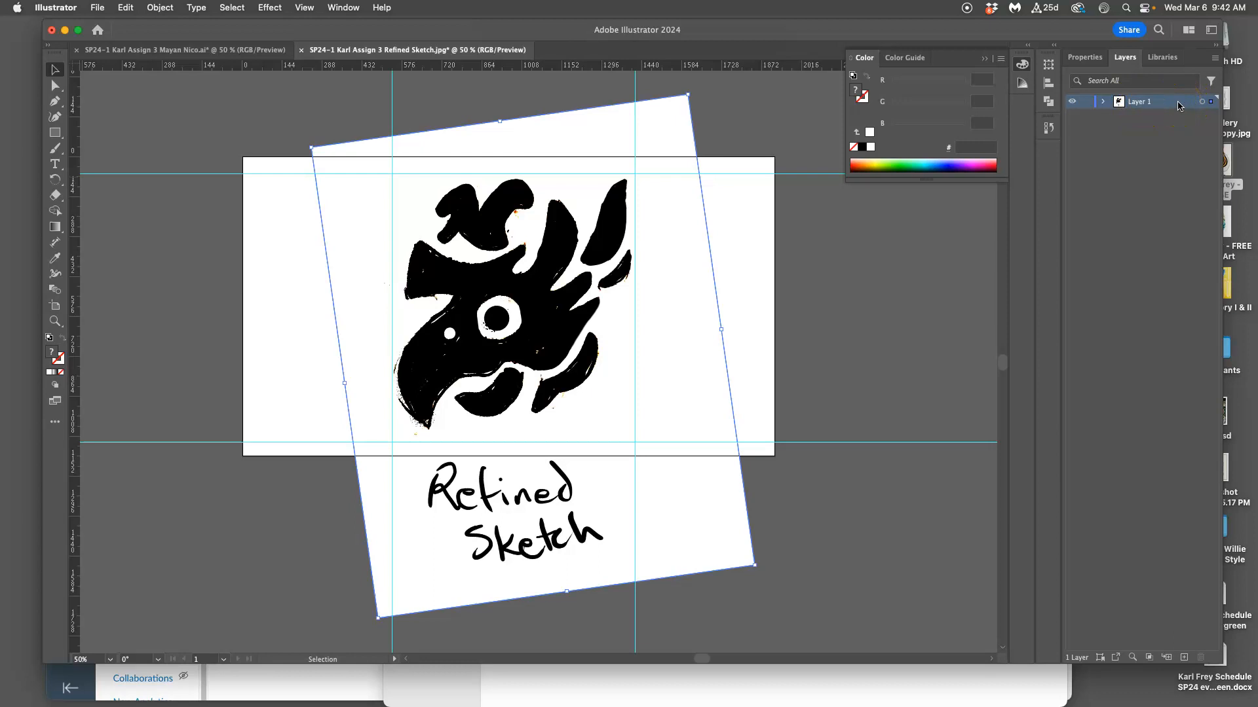
pyautogui.doubleClick(1179, 105)
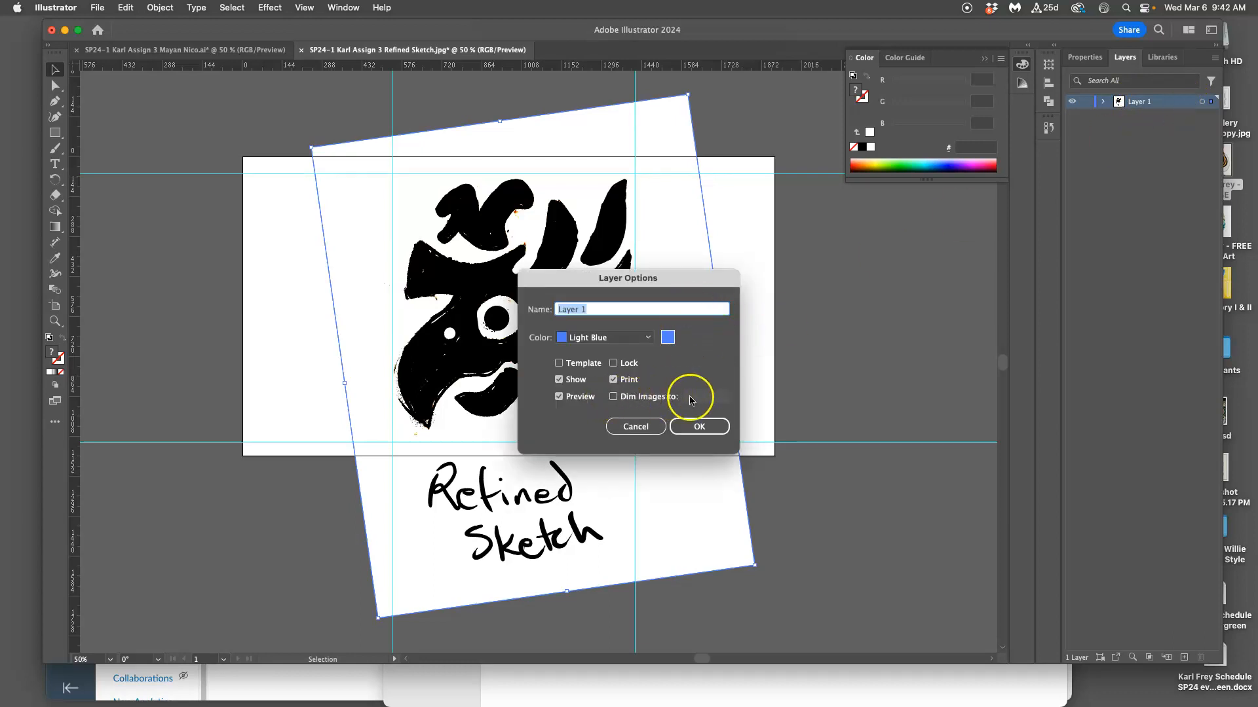
pyautogui.click(622, 396)
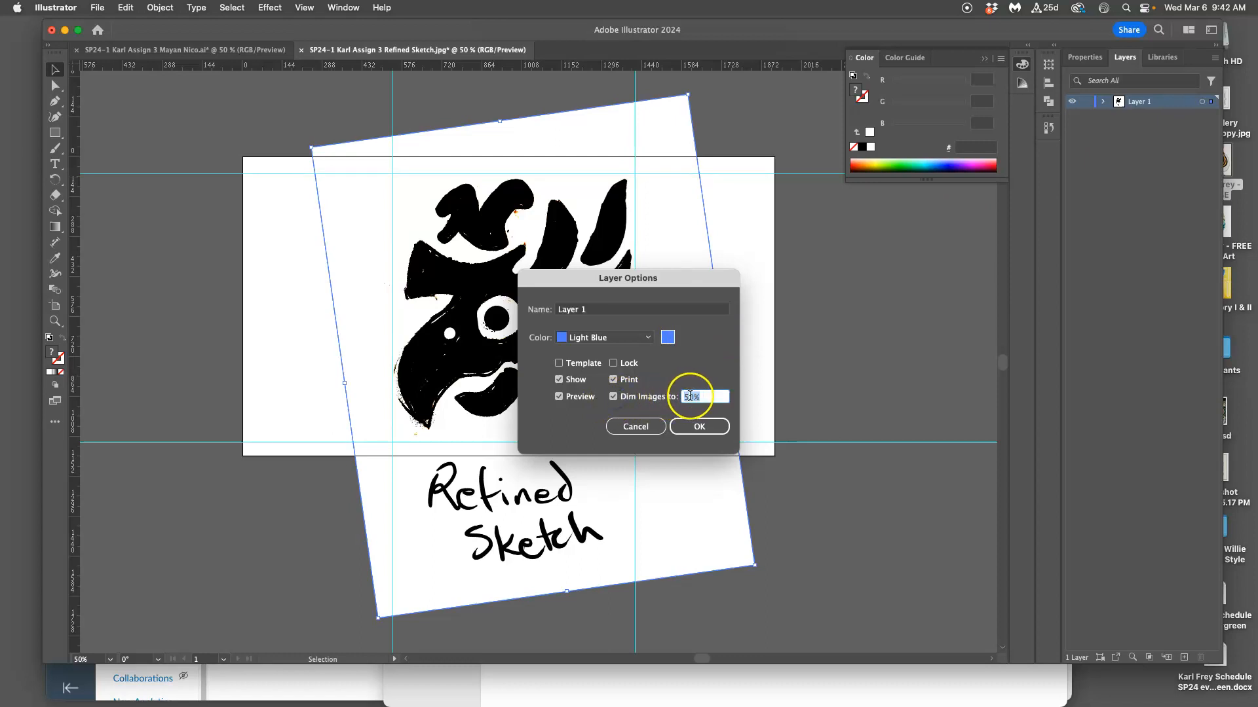
pyautogui.click(683, 398)
pyautogui.click(686, 398)
pyautogui.click(706, 427)
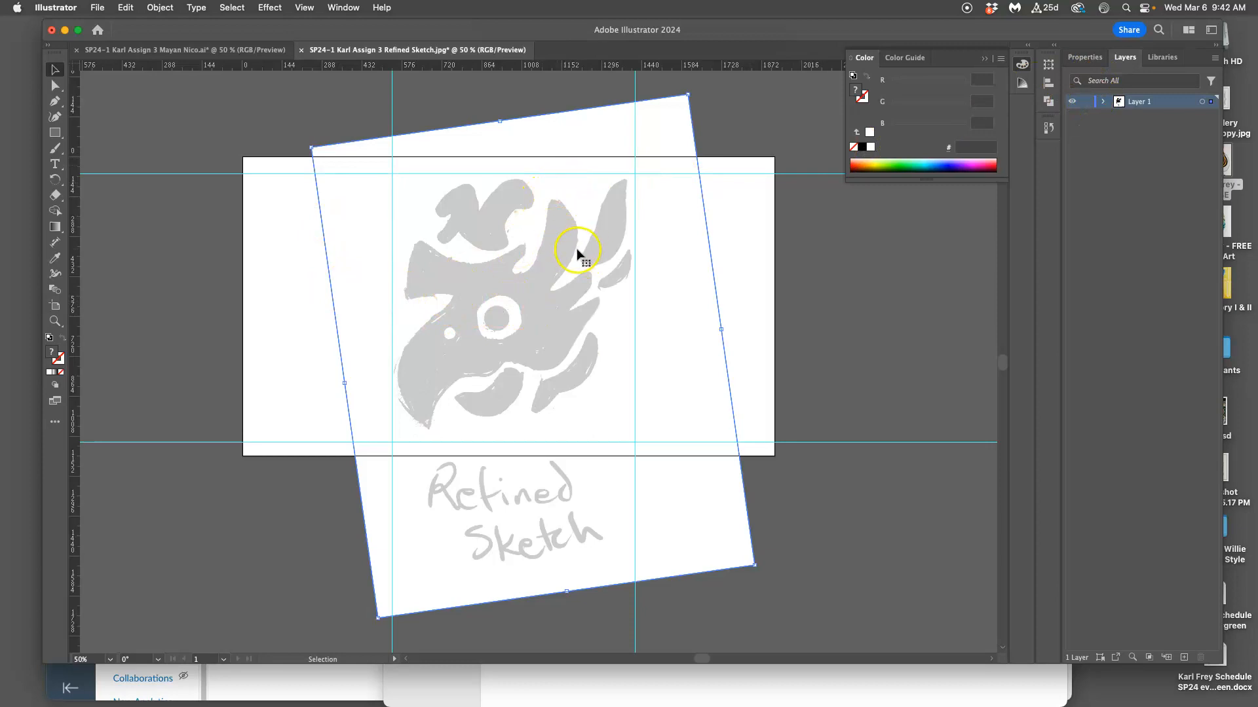
# Lock Layer 1 and create a new layer above it for the vector paths.
pyautogui.click(1086, 102)
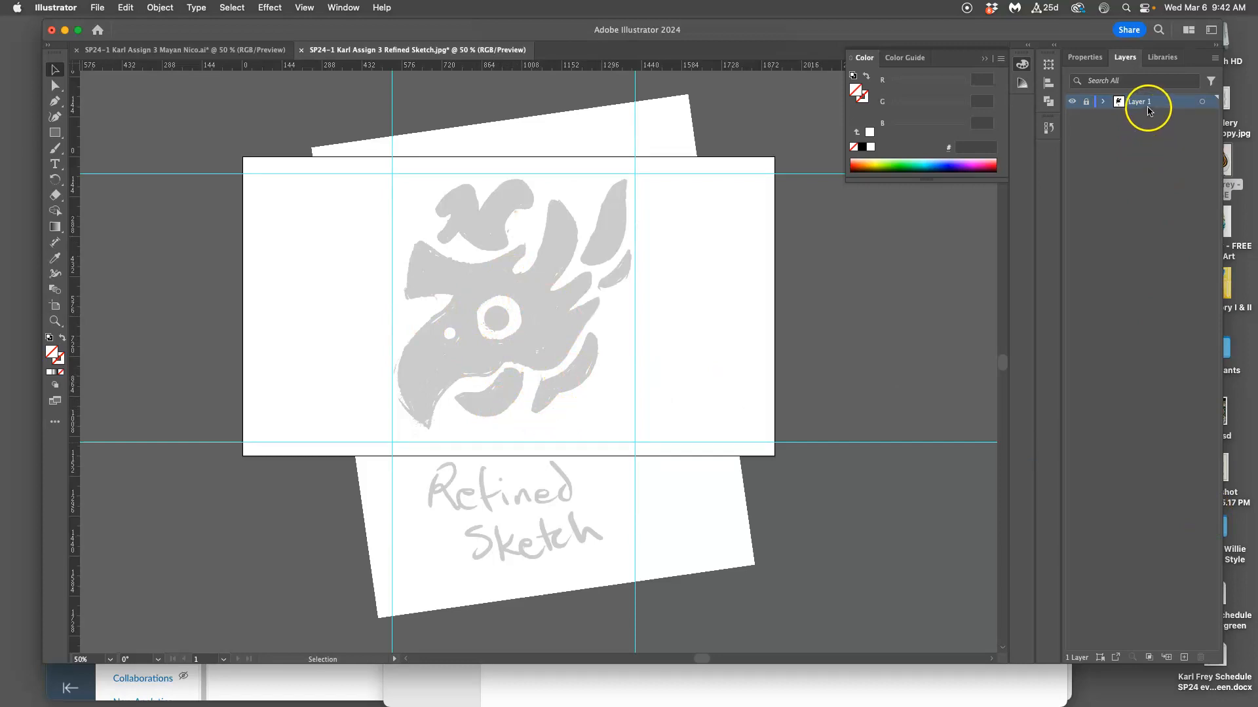
pyautogui.click(1185, 657)
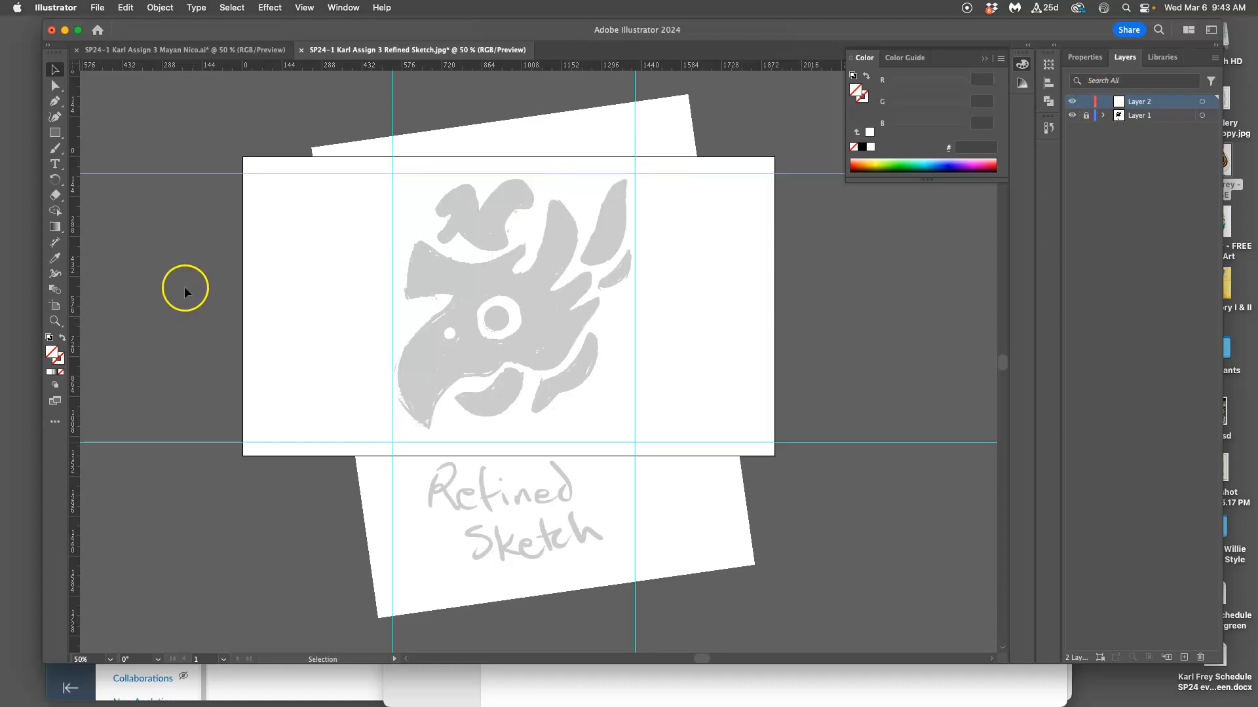
pyautogui.click(58, 89)
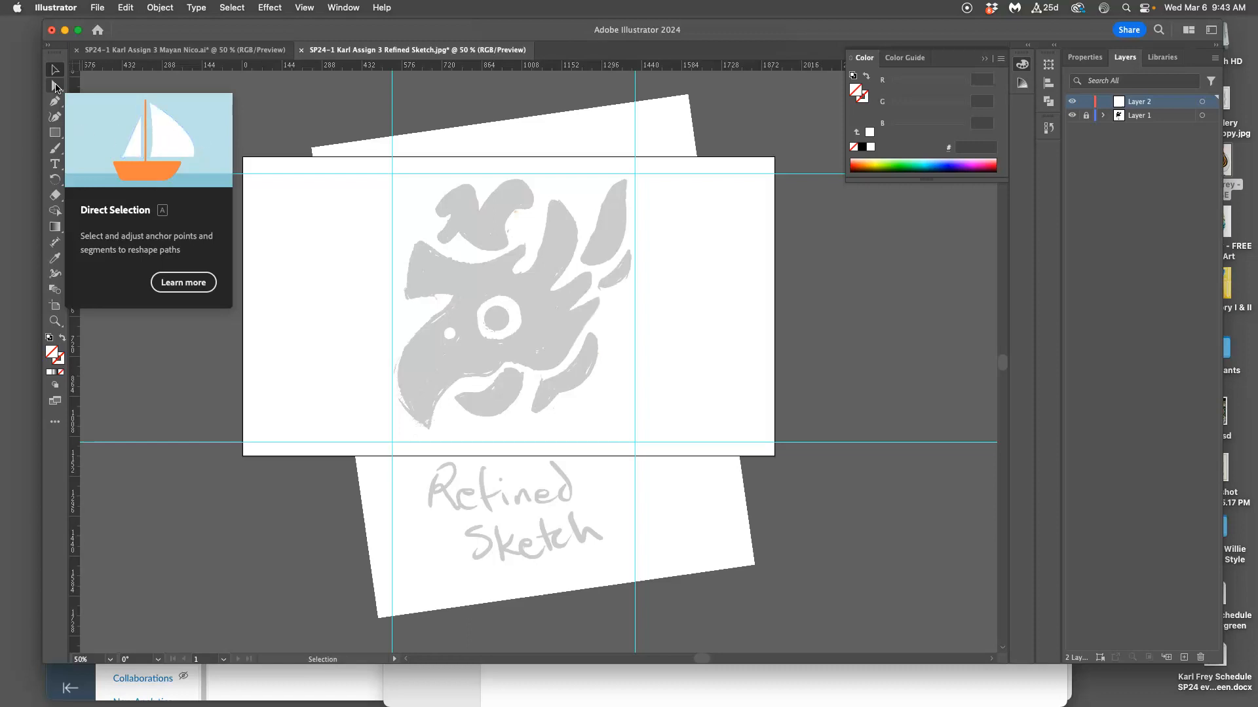
pyautogui.click(209, 103)
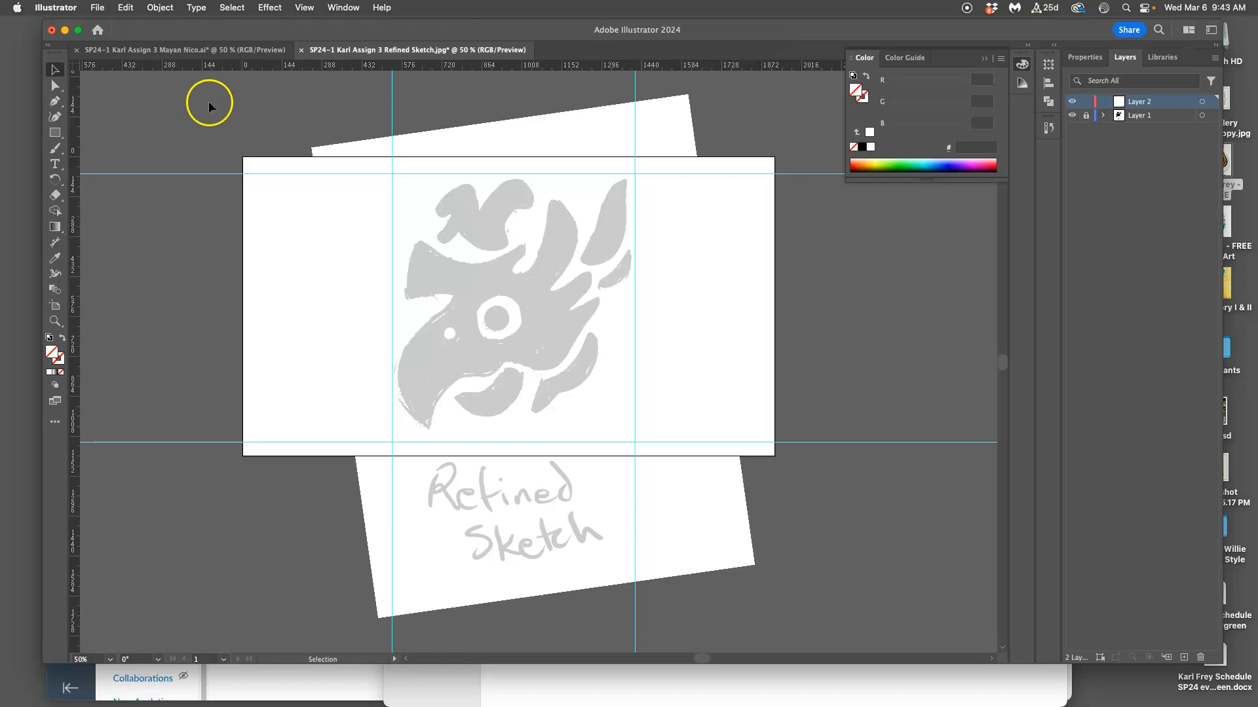
pyautogui.click(55, 72)
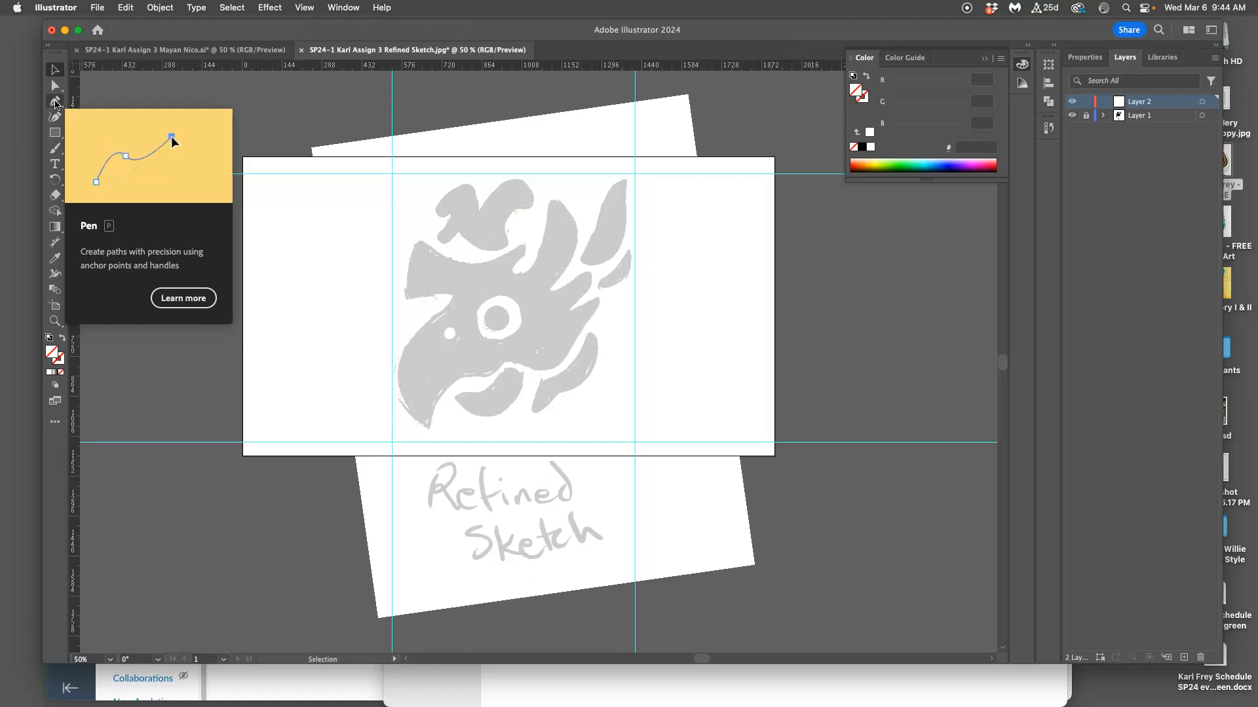
# Activate the Pen tool, shift the Illustrator window down and minimize the browser window behind it.
pyautogui.click(55, 102)
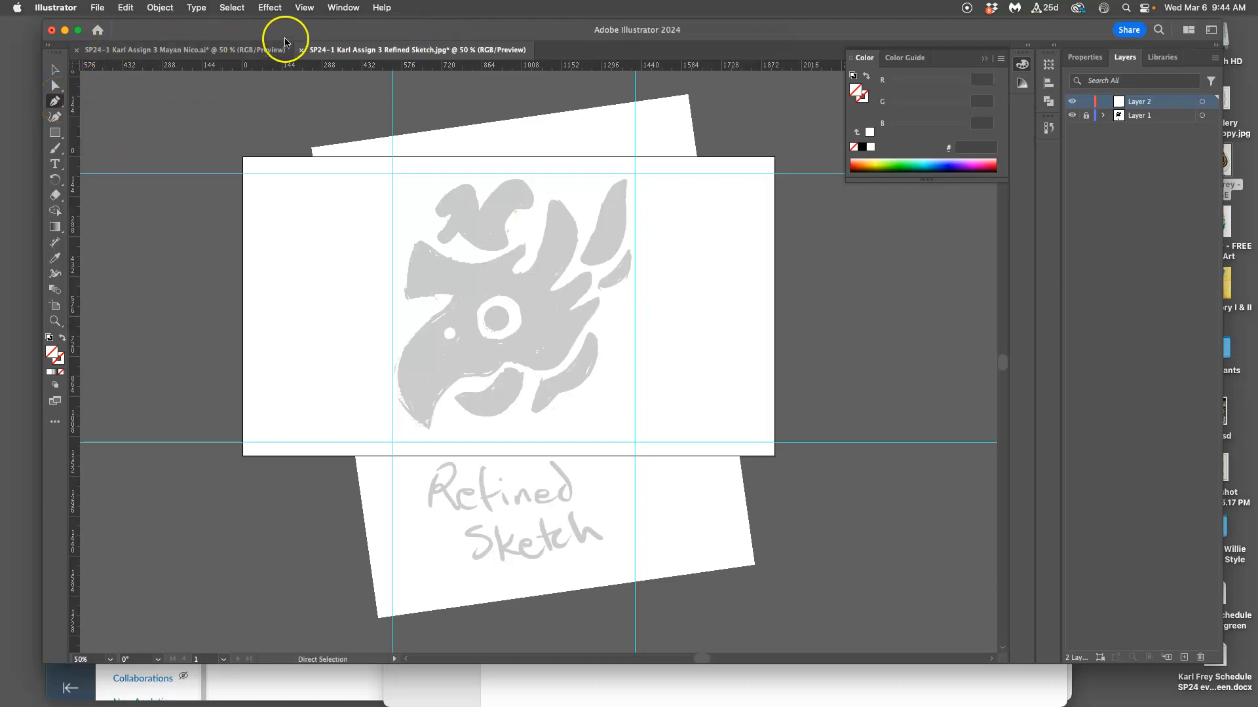
pyautogui.moveTo(301, 21); pyautogui.dragTo(299, 55)
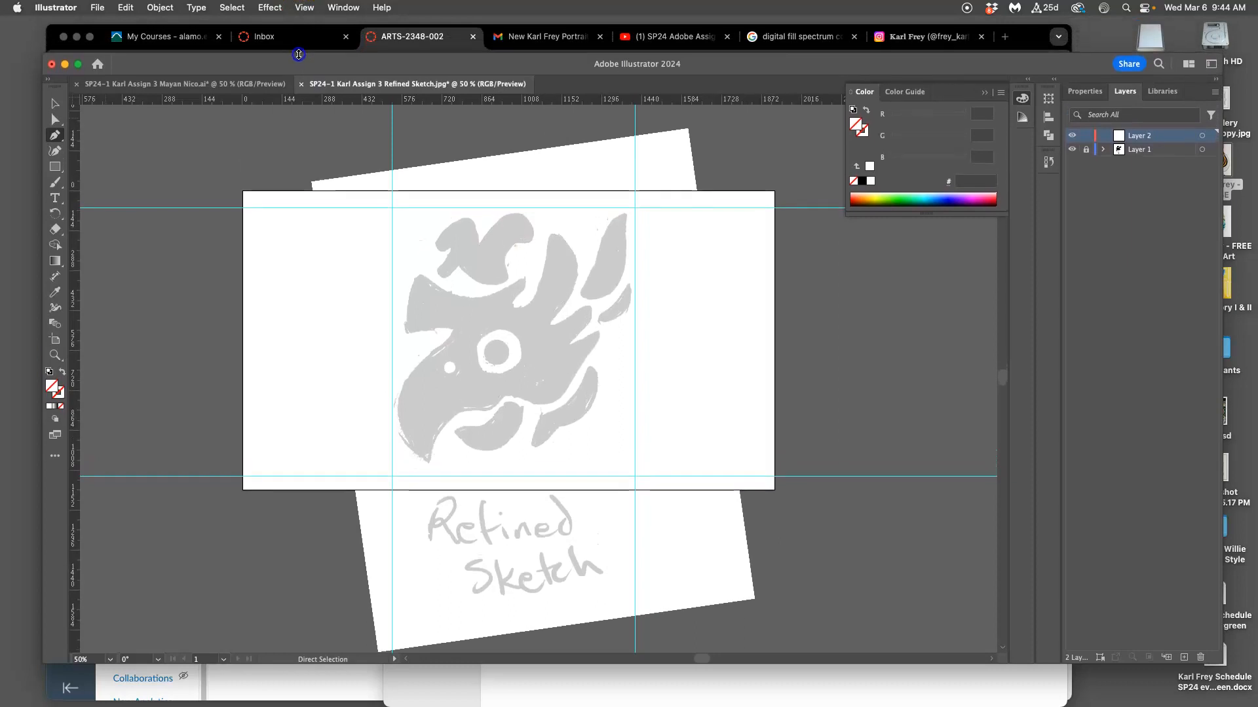
pyautogui.click(76, 38)
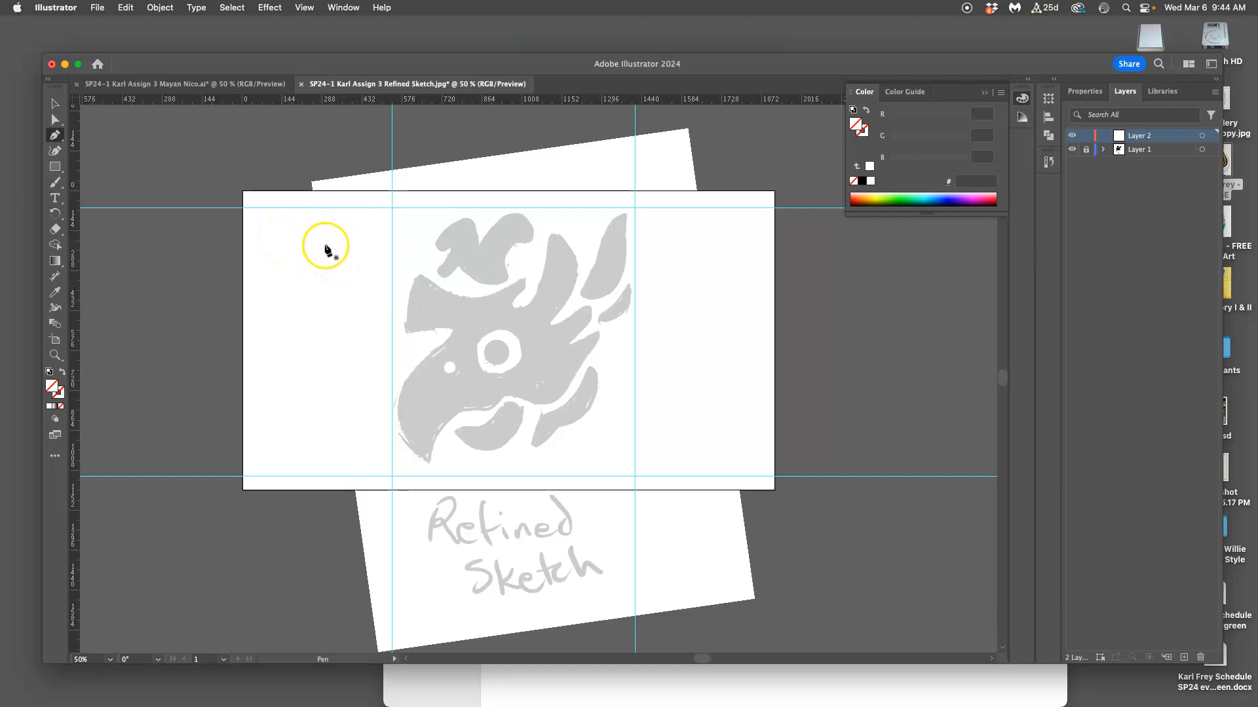
# Draw a closed four-sided path with straight segments on Layer 2, in the empty artboard area beside the bird's beak.
pyautogui.click(277, 243)
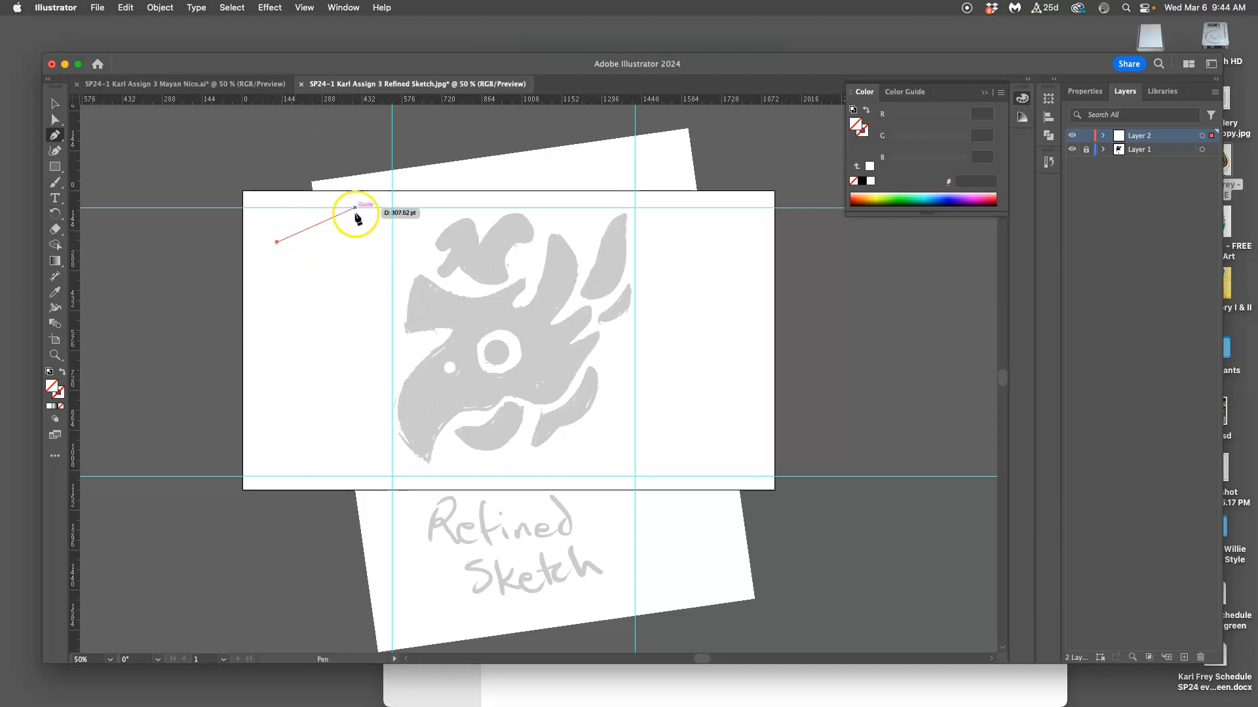
pyautogui.click(356, 233)
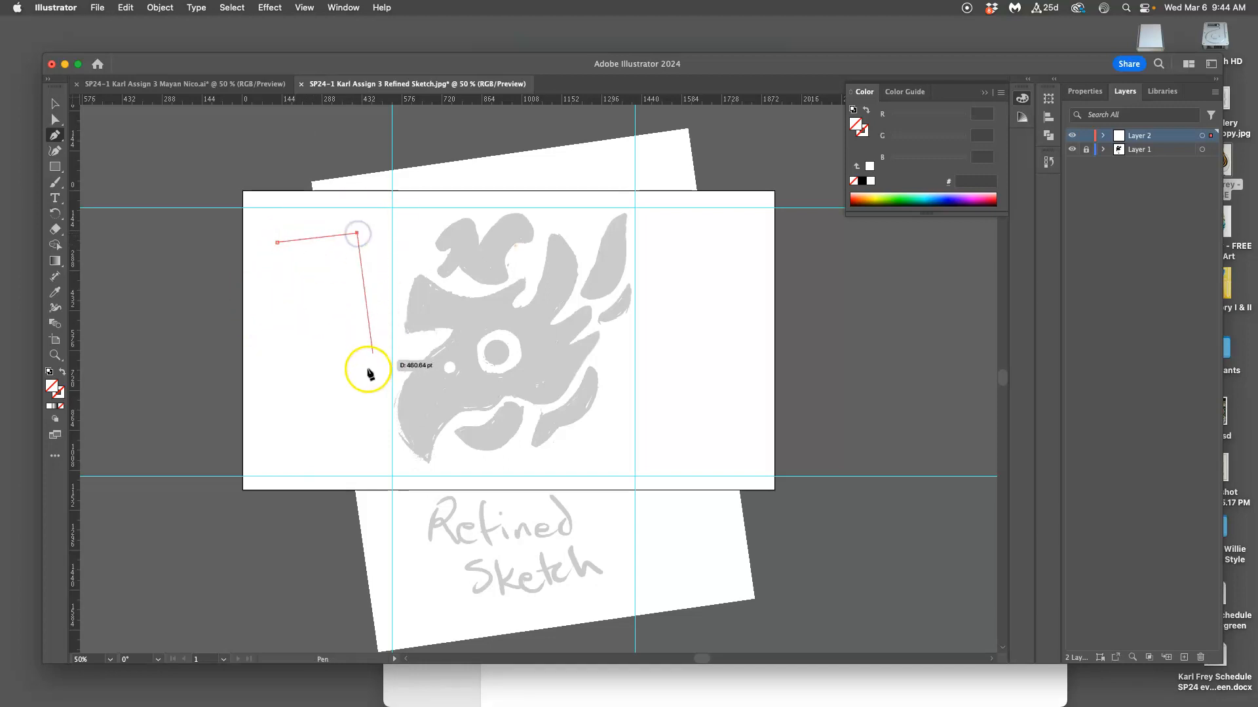
pyautogui.click(361, 356)
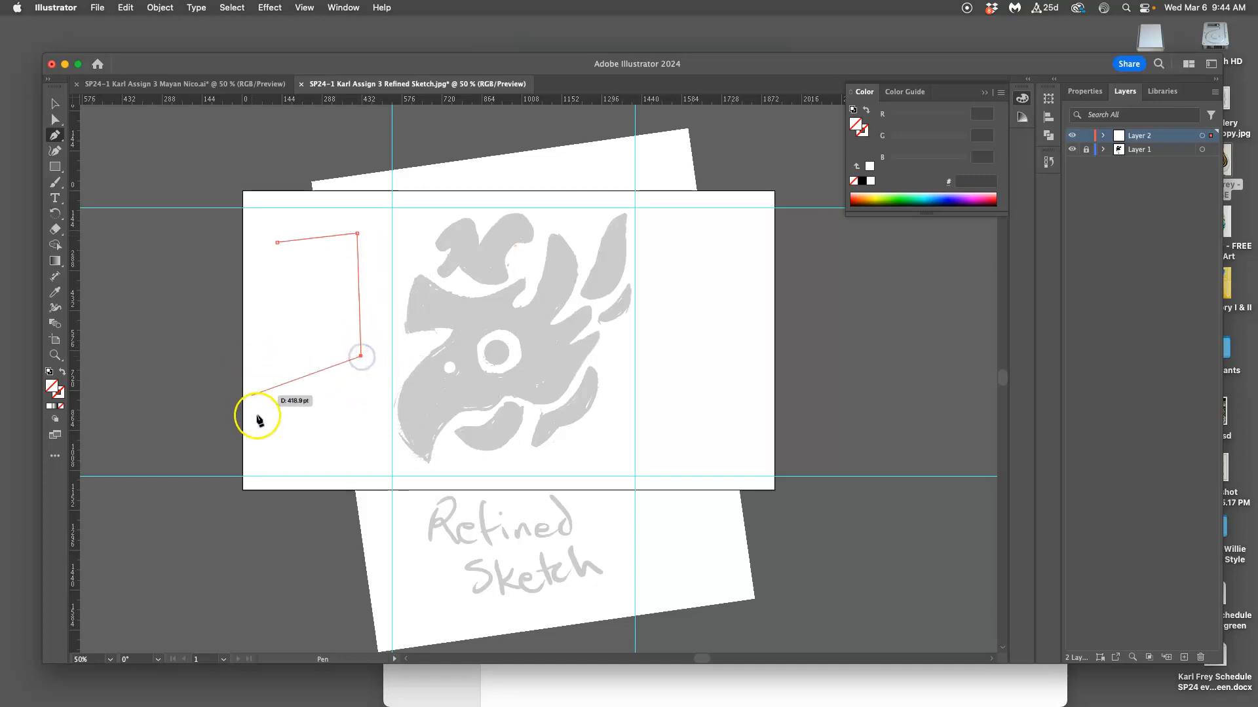
pyautogui.click(270, 362)
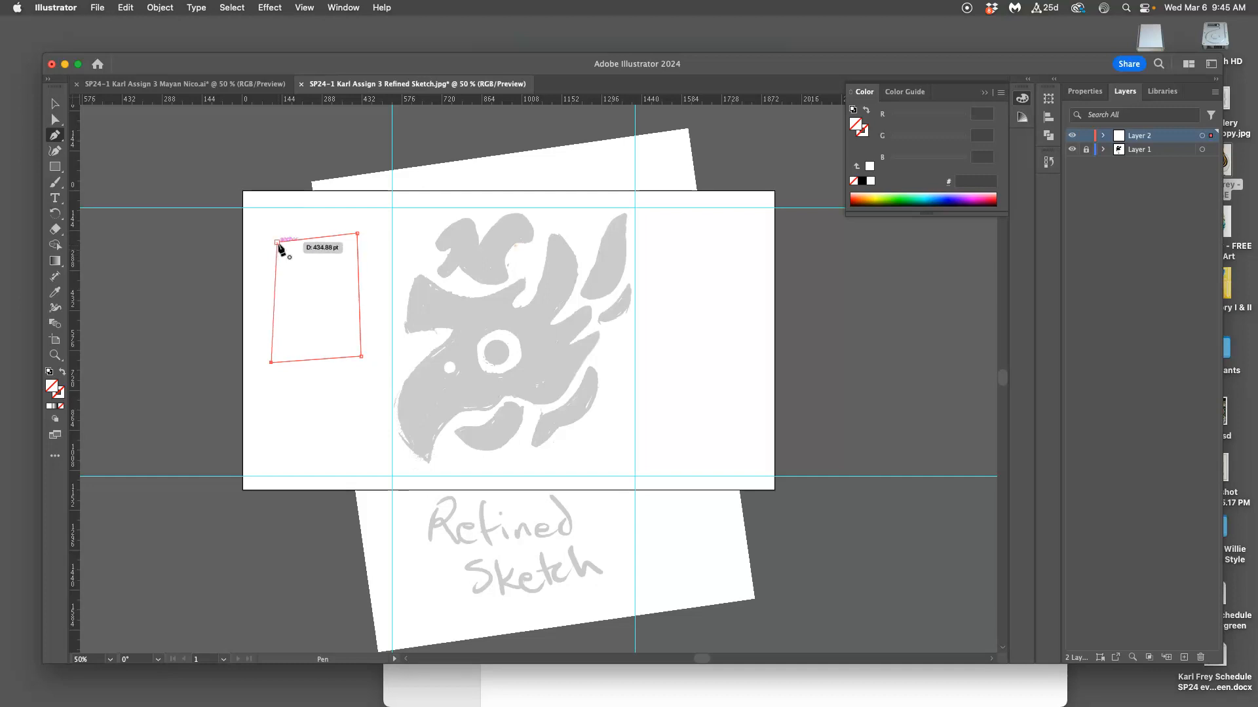
pyautogui.click(277, 243)
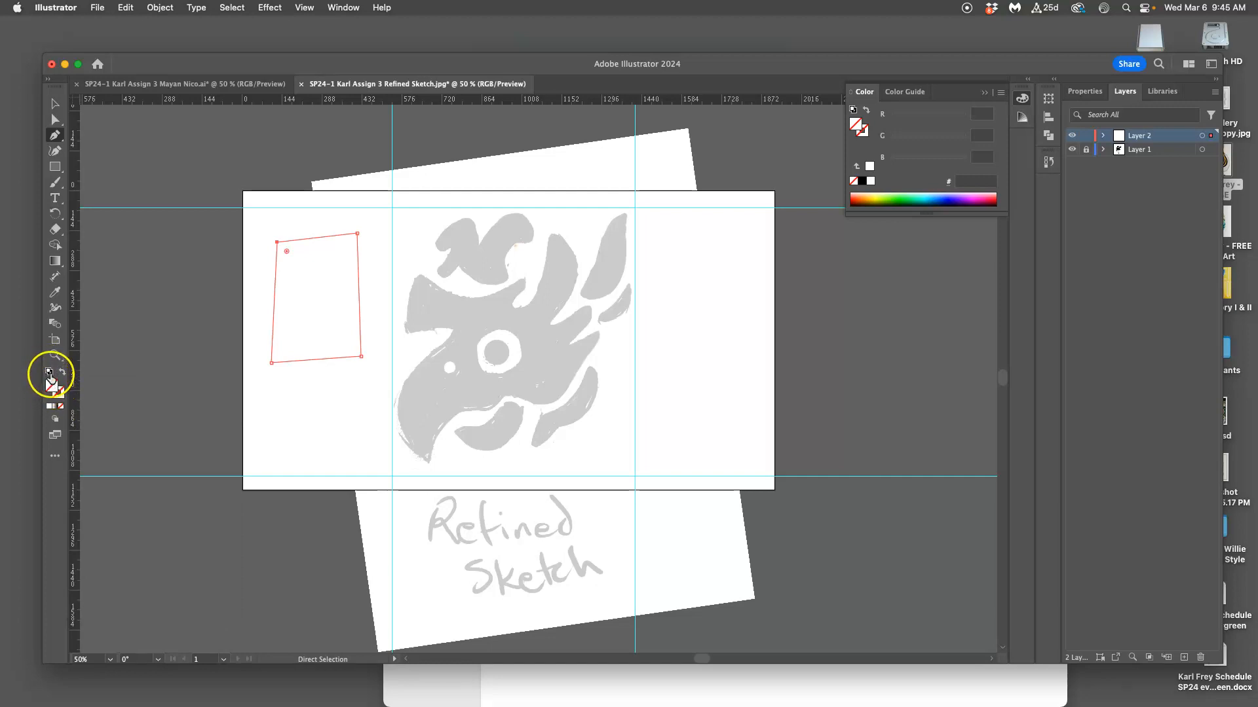
# Reset the four-sided path to the default white fill and black stroke, removing any stray anchor point.
pyautogui.click(50, 373)
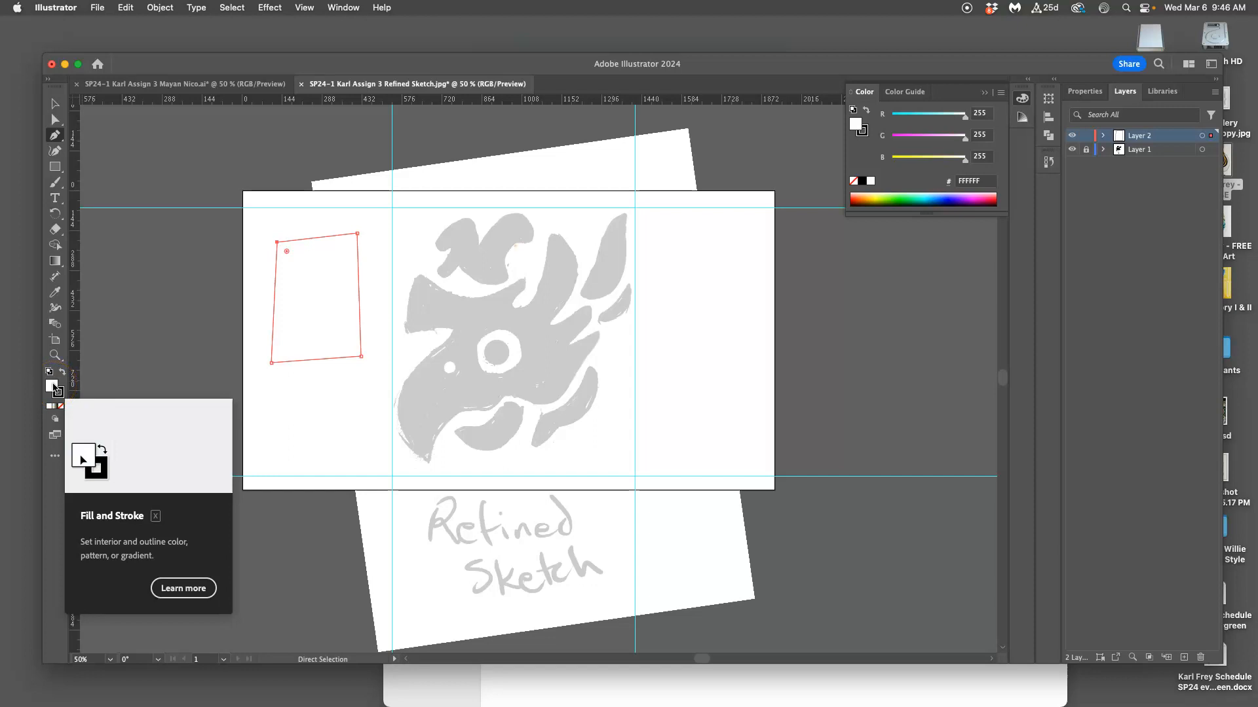
pyautogui.click(315, 377)
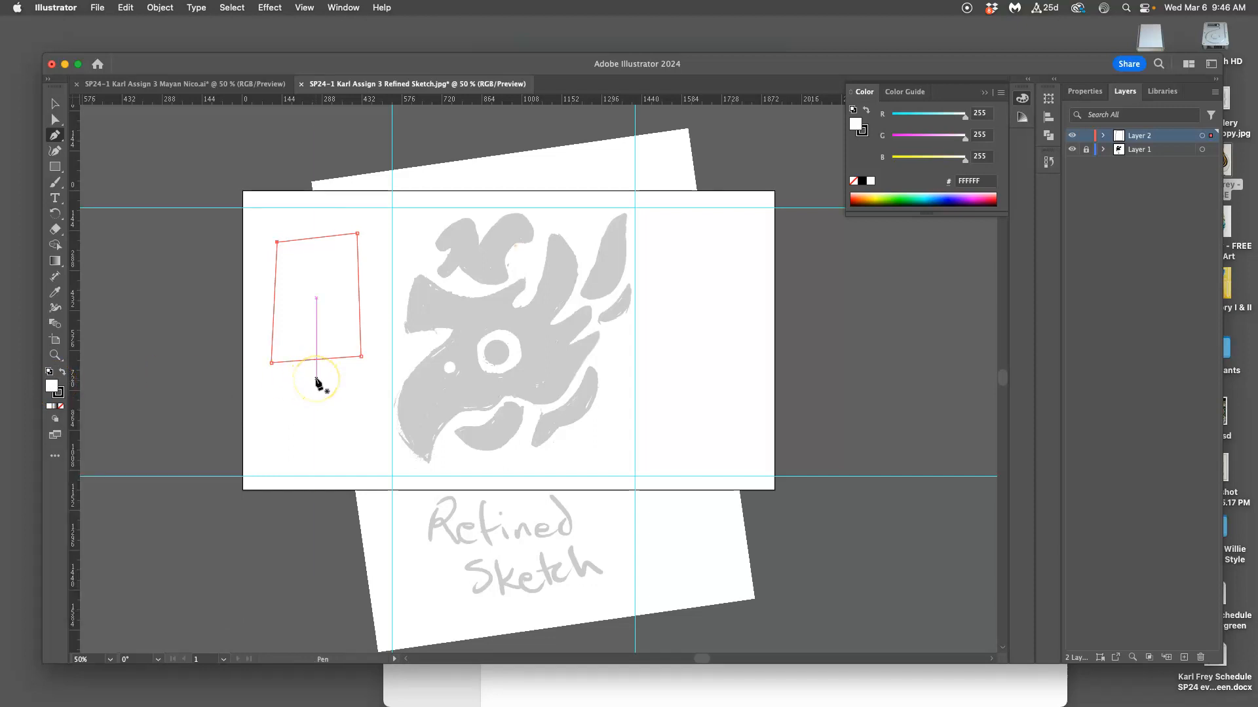
pyautogui.press('super')
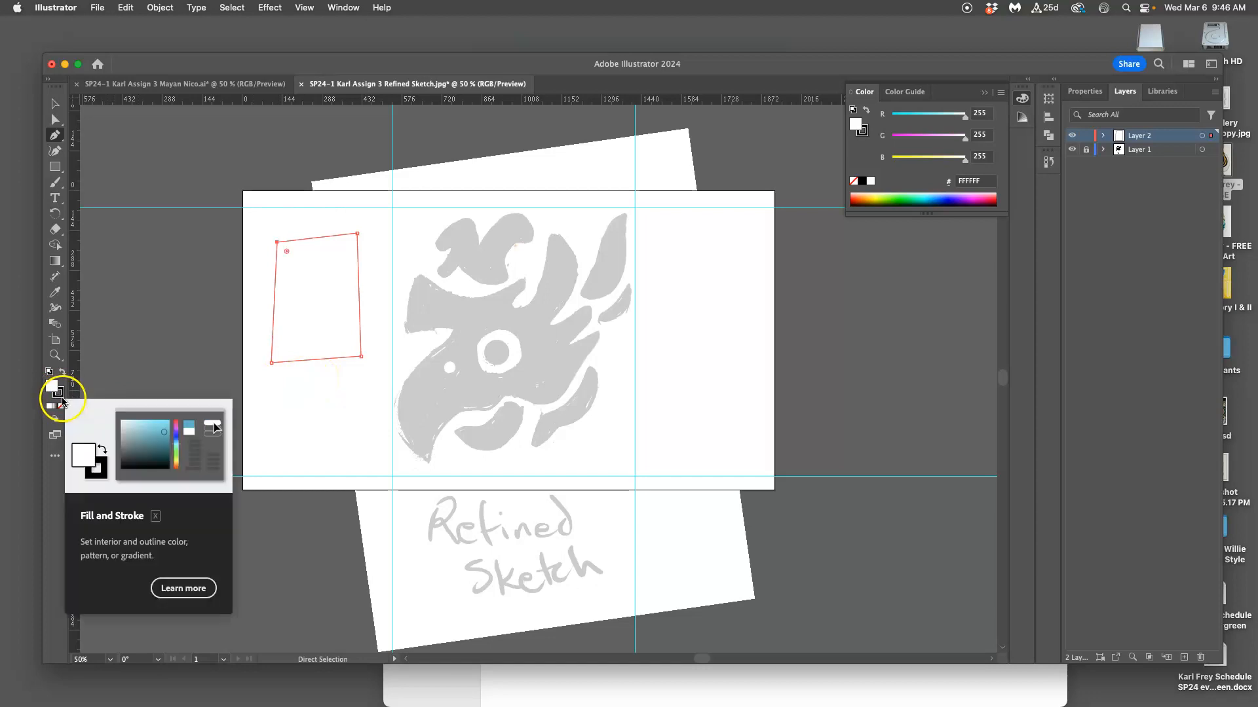
# Move the four-sided shape off the artboard onto the gray pasteboard beside it and deselect it.
pyautogui.click(55, 105)
pyautogui.click(300, 337)
pyautogui.moveTo(317, 319); pyautogui.dragTo(159, 344)
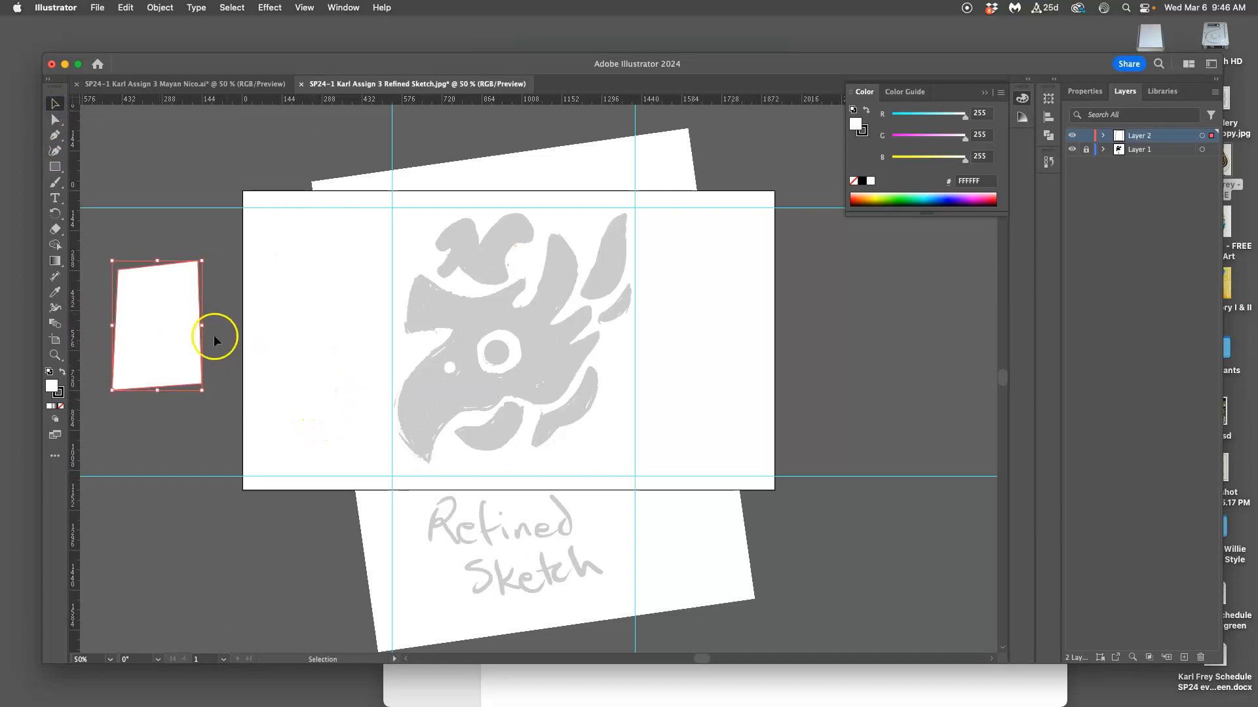
pyautogui.moveTo(178, 351)
pyautogui.mouseDown()
pyautogui.moveTo(275, 354)
pyautogui.moveTo(190, 351)
pyautogui.mouseUp()
pyautogui.click(194, 423)
pyautogui.click(154, 300)
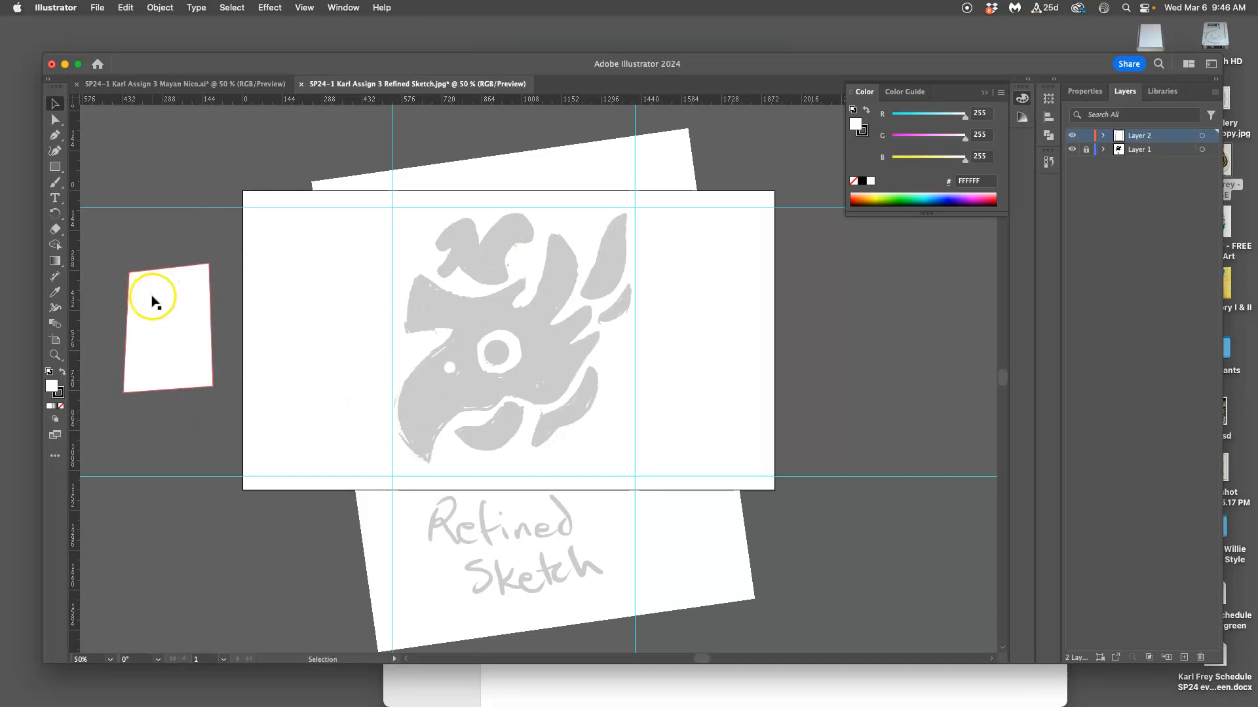
# Examine the four-sided shape's white fill, black stroke and corners at up to 600% magnification.
pyautogui.press('super+equal')
pyautogui.press('super+equal')
pyautogui.press('super+equal')
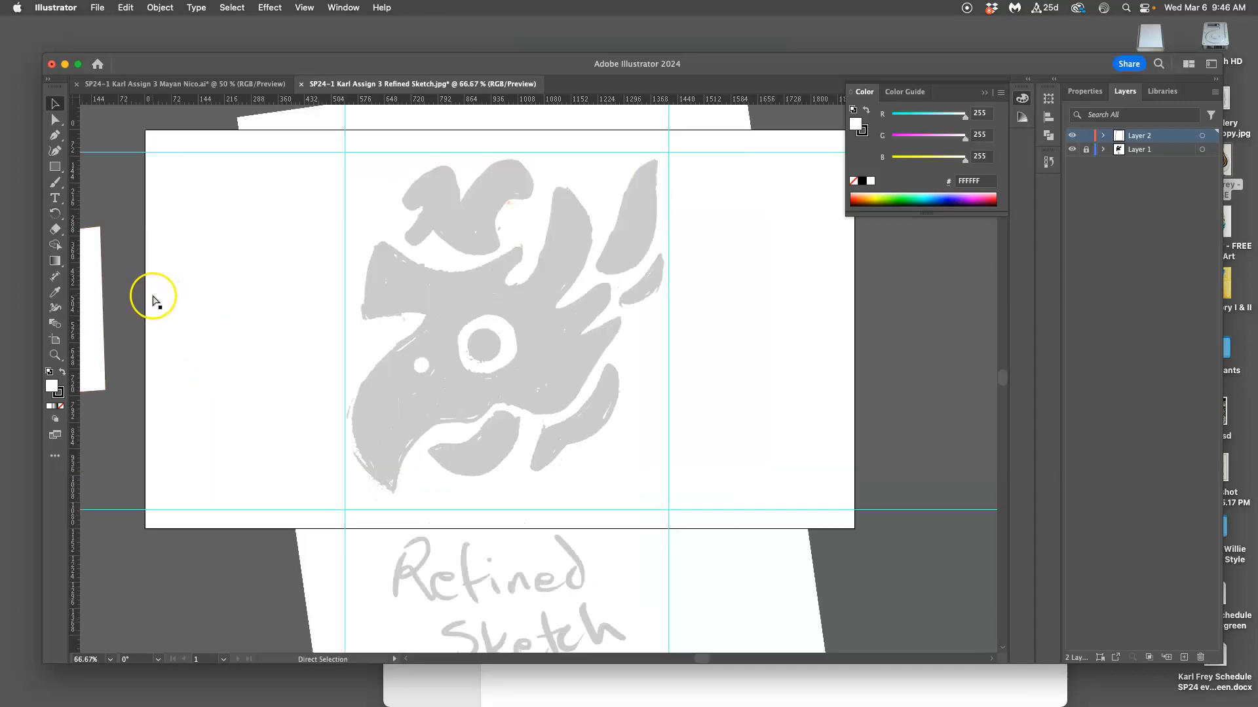
pyautogui.moveTo(169, 292); pyautogui.dragTo(320, 295)
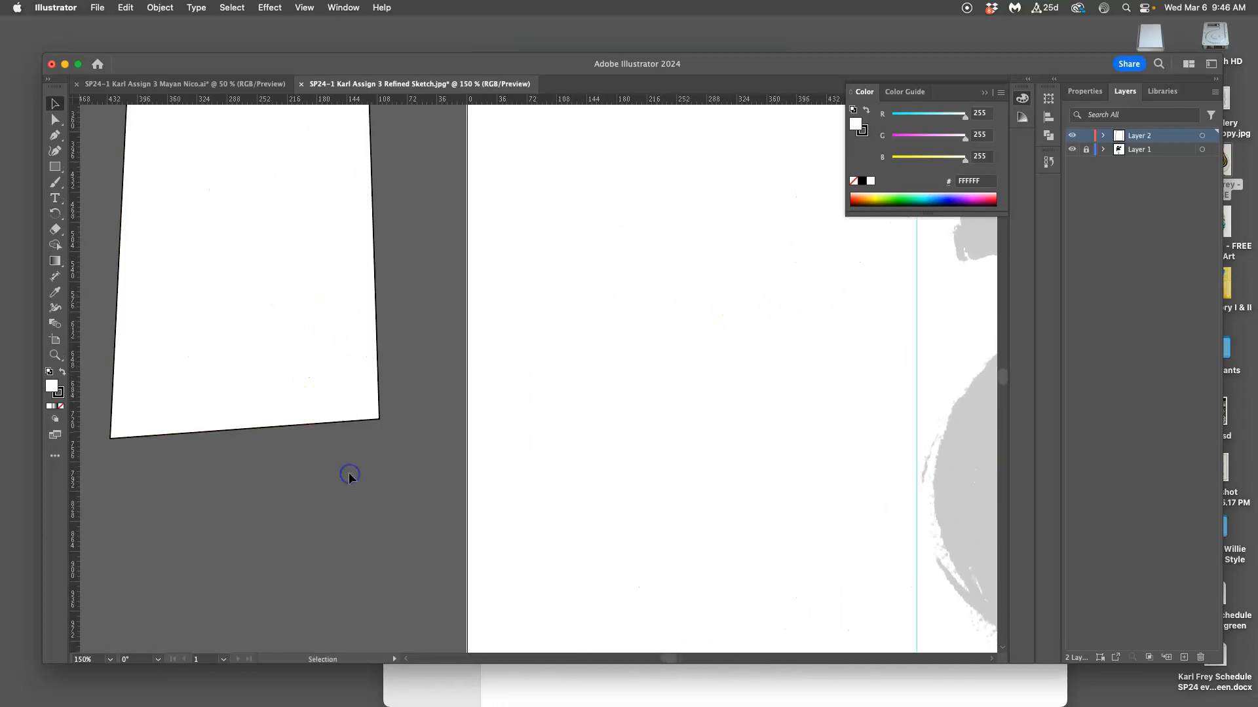
pyautogui.press('super+equal')
pyautogui.press('super+equal')
pyautogui.press('super+equal')
pyautogui.press('super+equal')
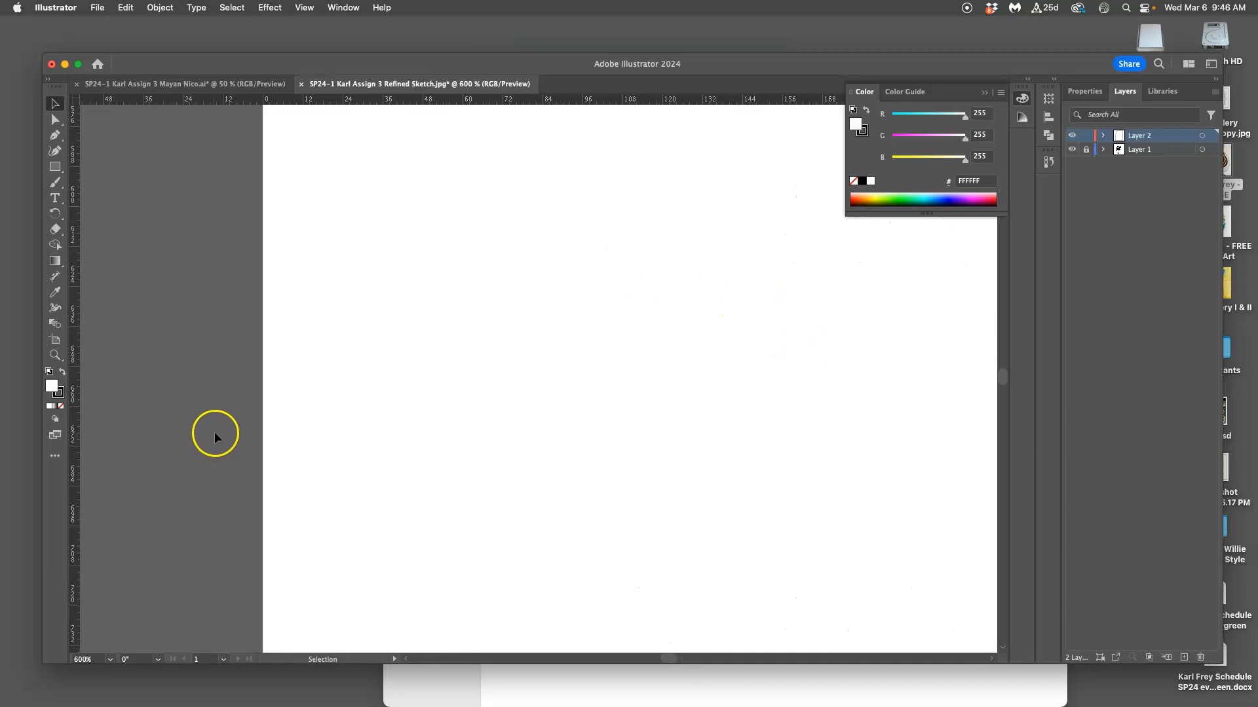
pyautogui.hscroll(-10, 214, 434)
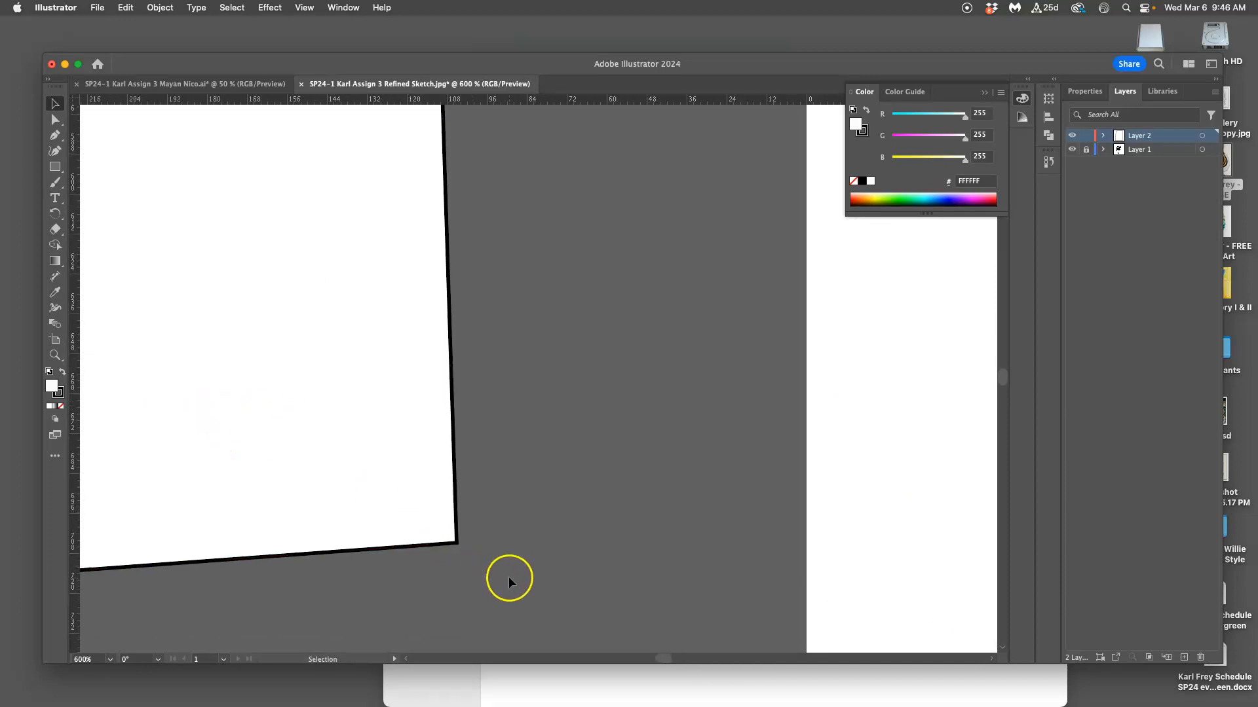
pyautogui.scroll(-1, 508, 576)
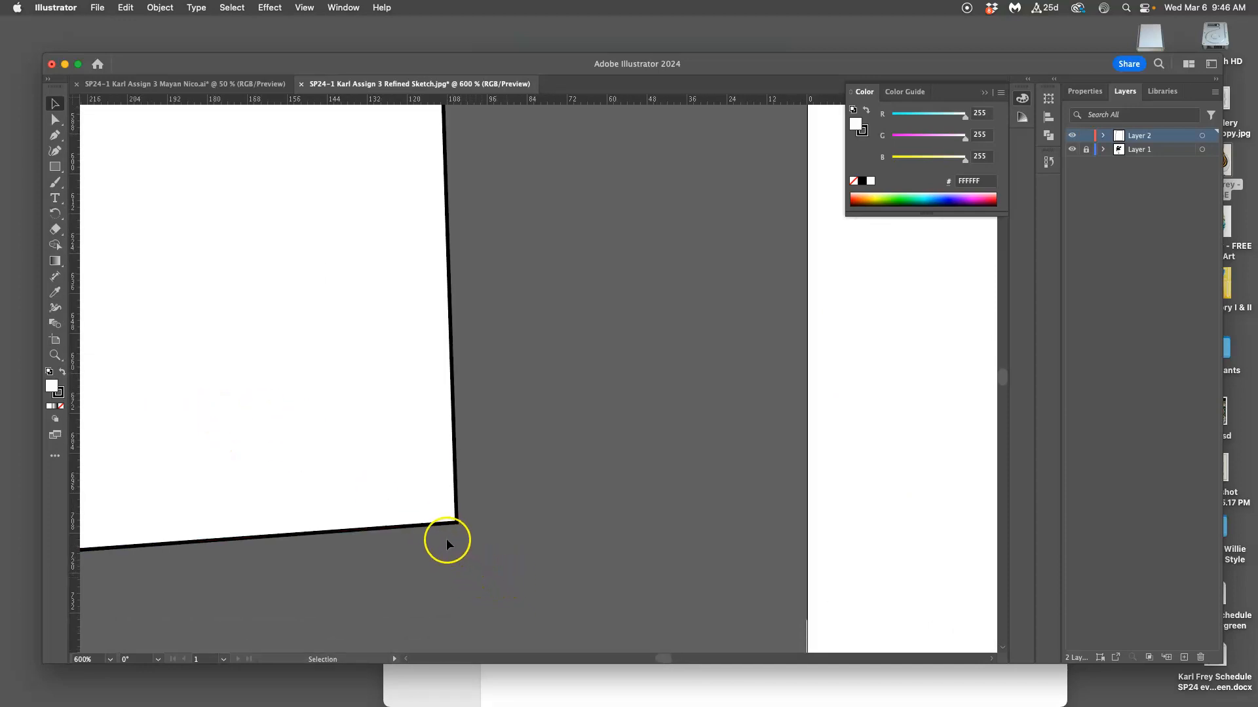
pyautogui.click(234, 549)
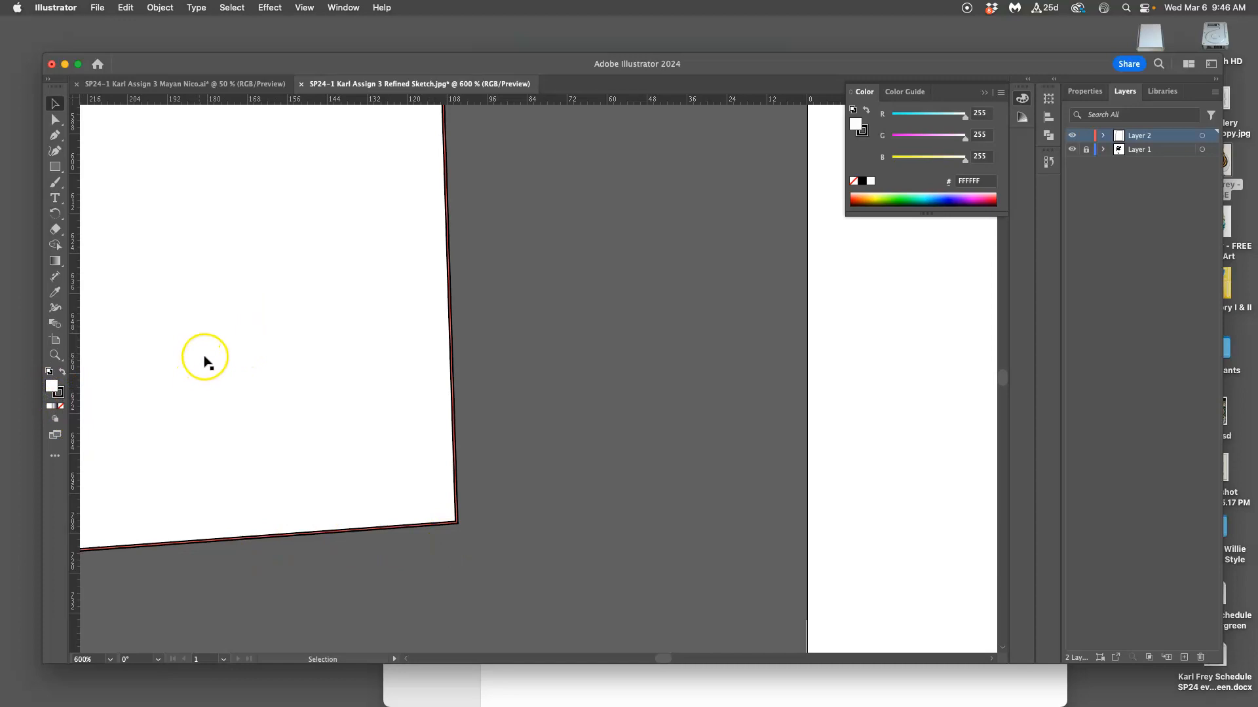
pyautogui.hscroll(-5, 205, 362)
pyautogui.press('super+minus')
pyautogui.press('super+minus')
pyautogui.press('super+minus')
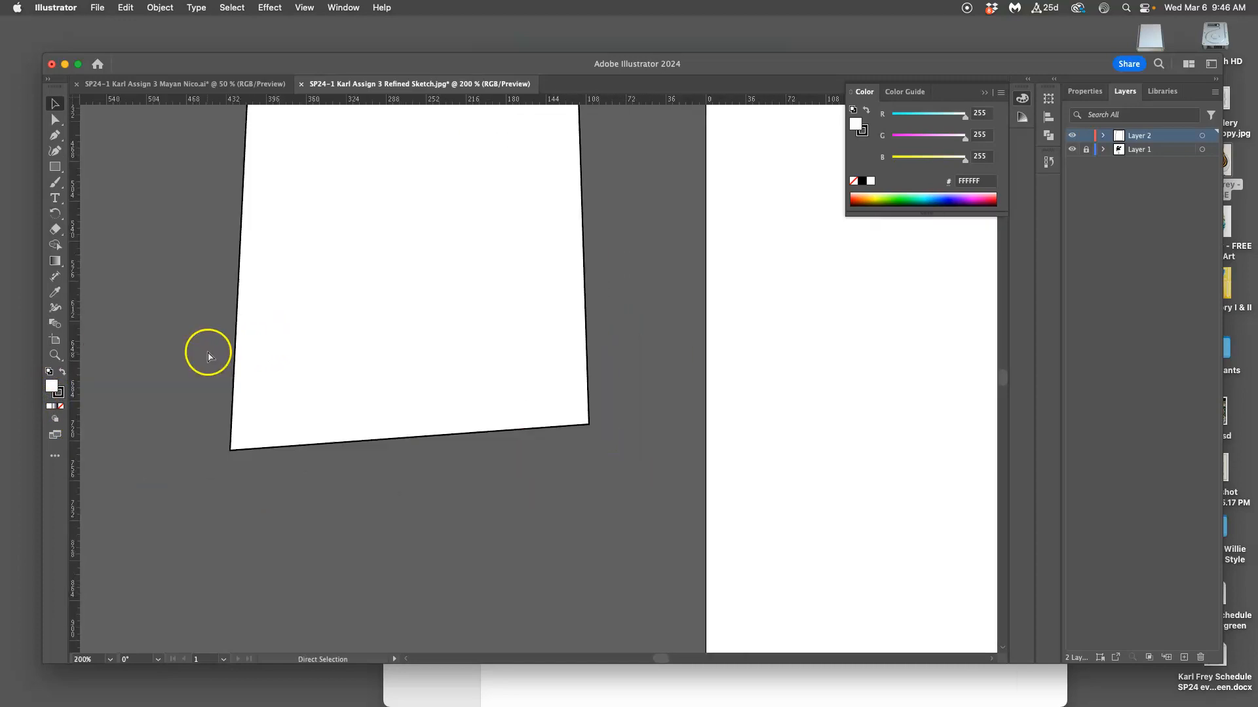
pyautogui.scroll(5, 239, 354)
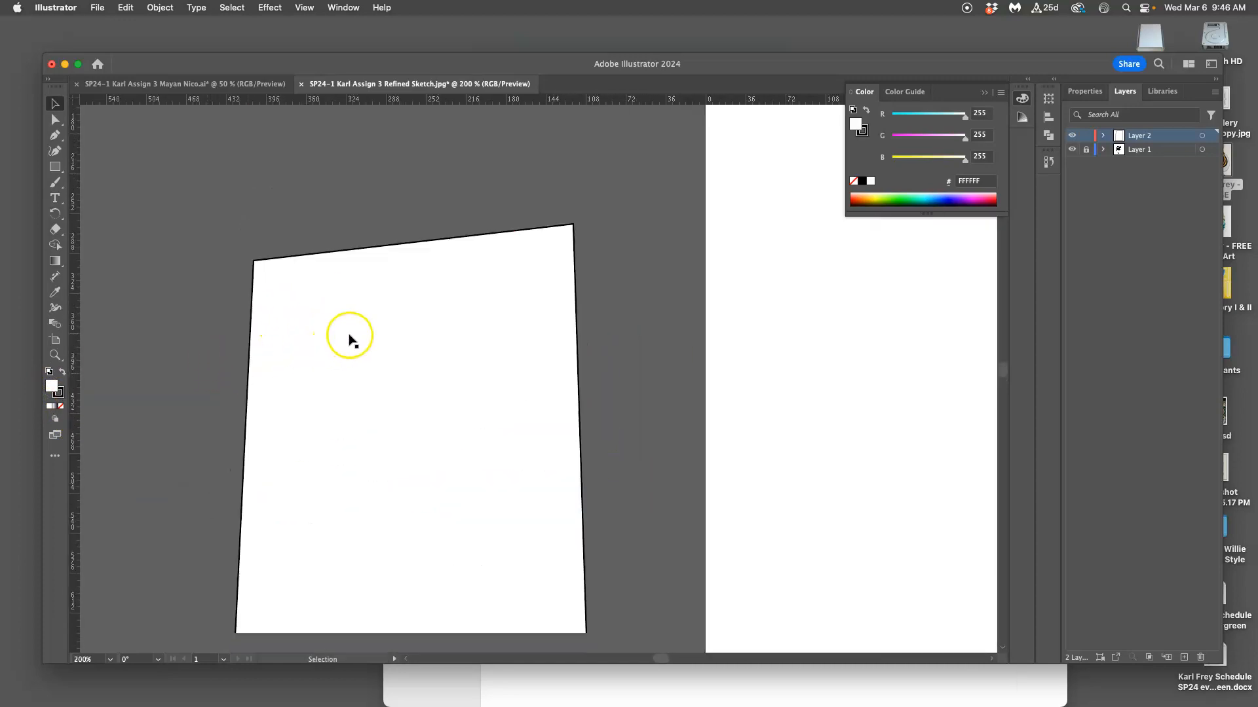
# Select the four-sided shape on the pasteboard and set its fill to None, keeping the black stroke.
pyautogui.doubleClick(52, 389)
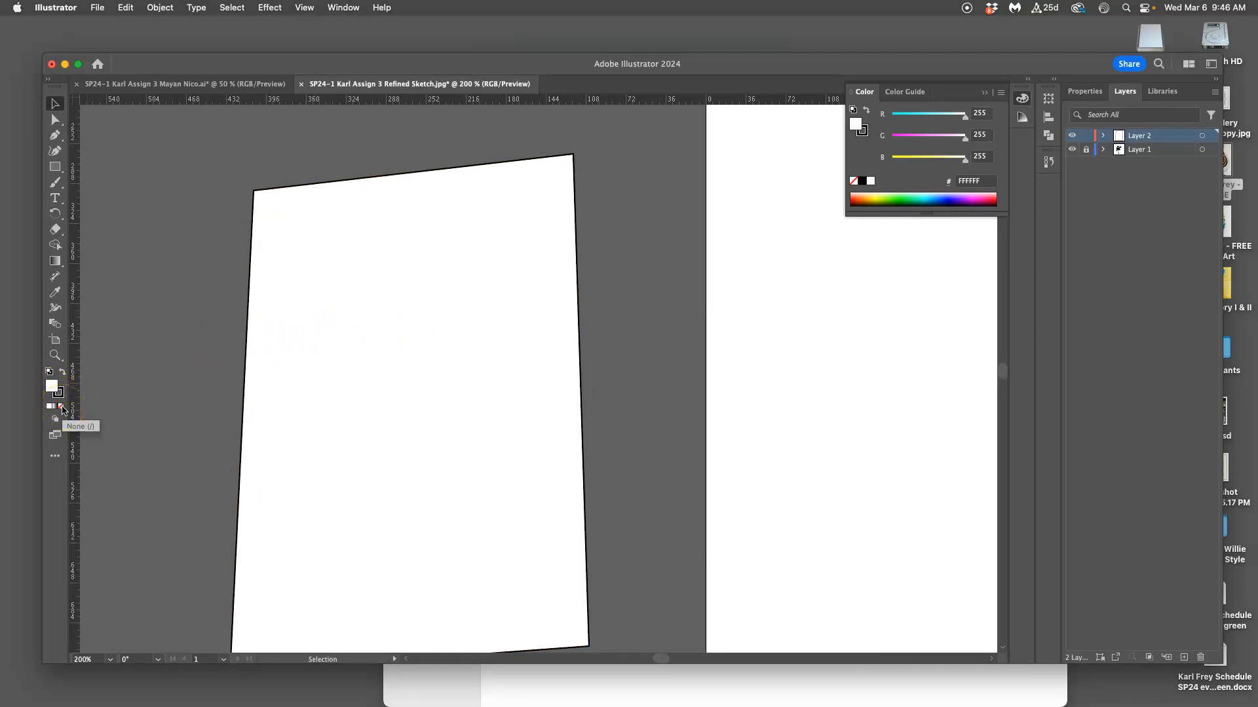
pyautogui.click(61, 407)
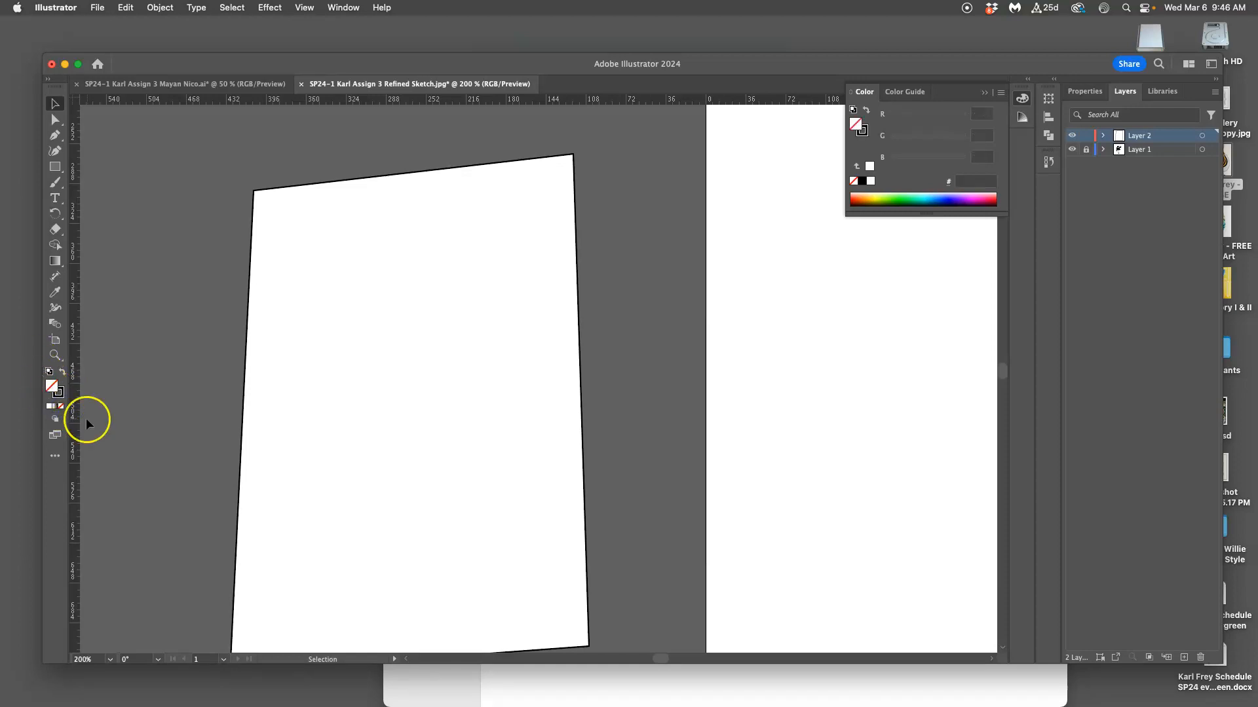
pyautogui.hscroll(5, 441, 412)
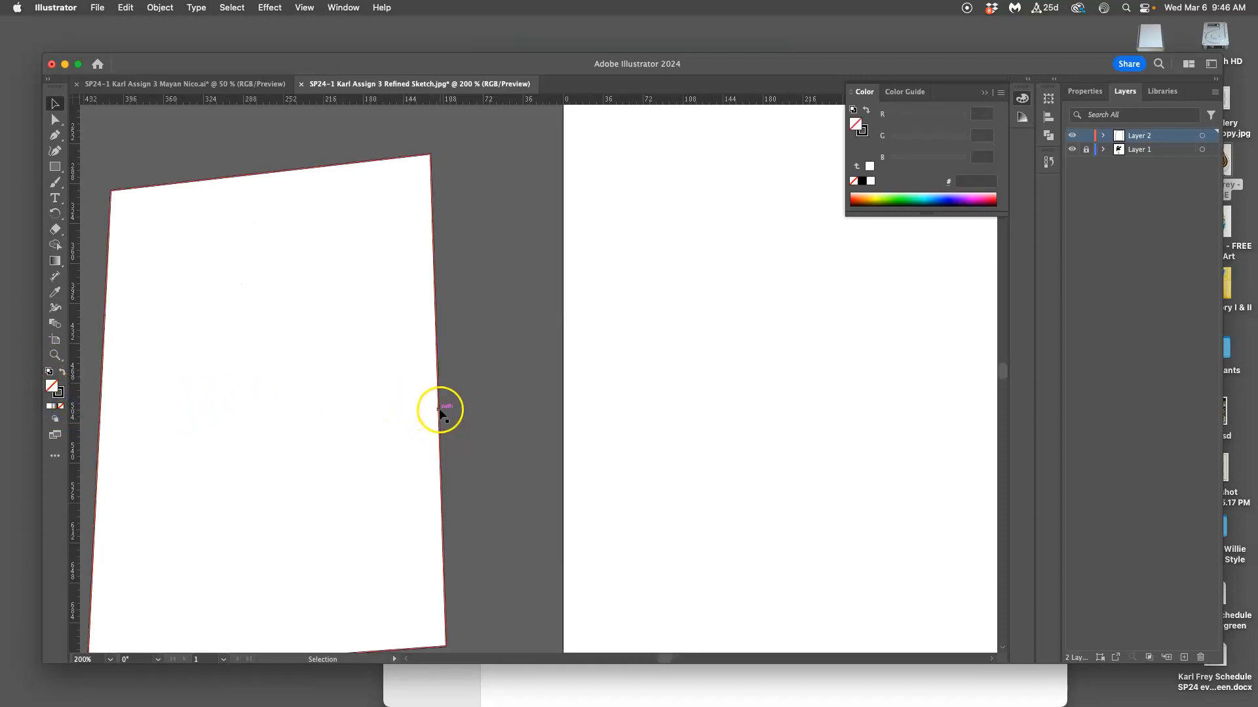
pyautogui.hscroll(-3, 308, 347)
pyautogui.click(339, 307)
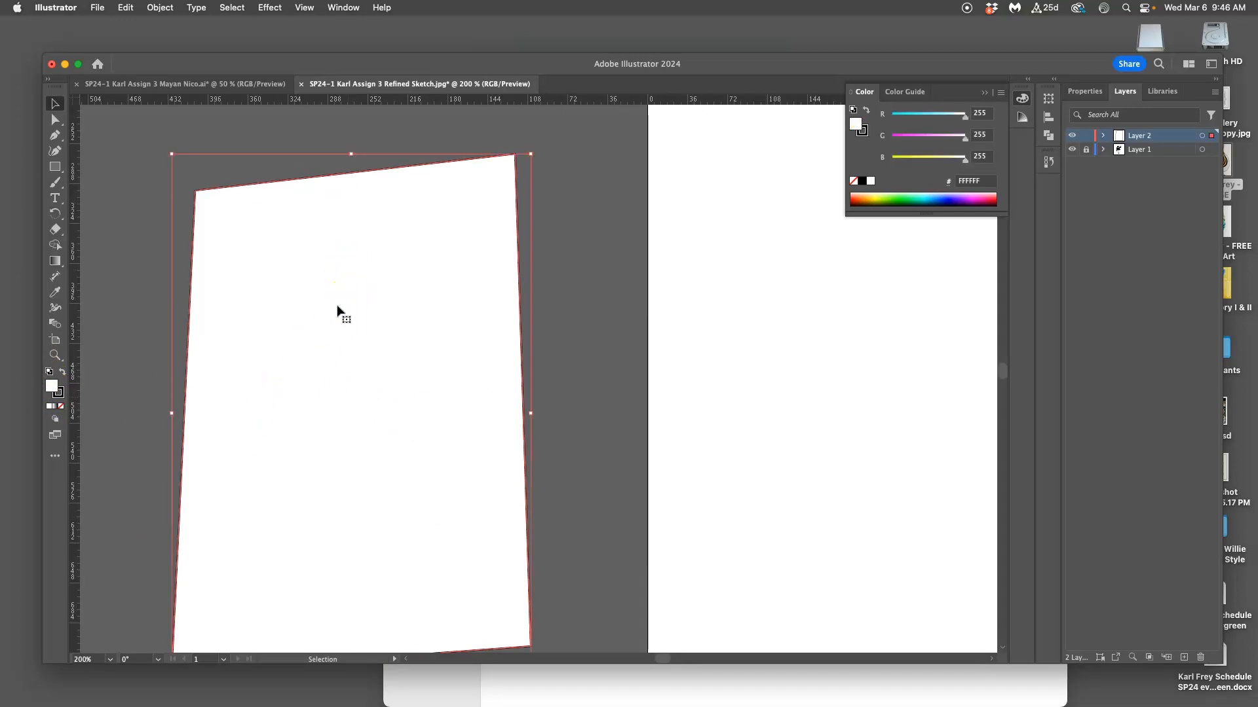
pyautogui.click(61, 406)
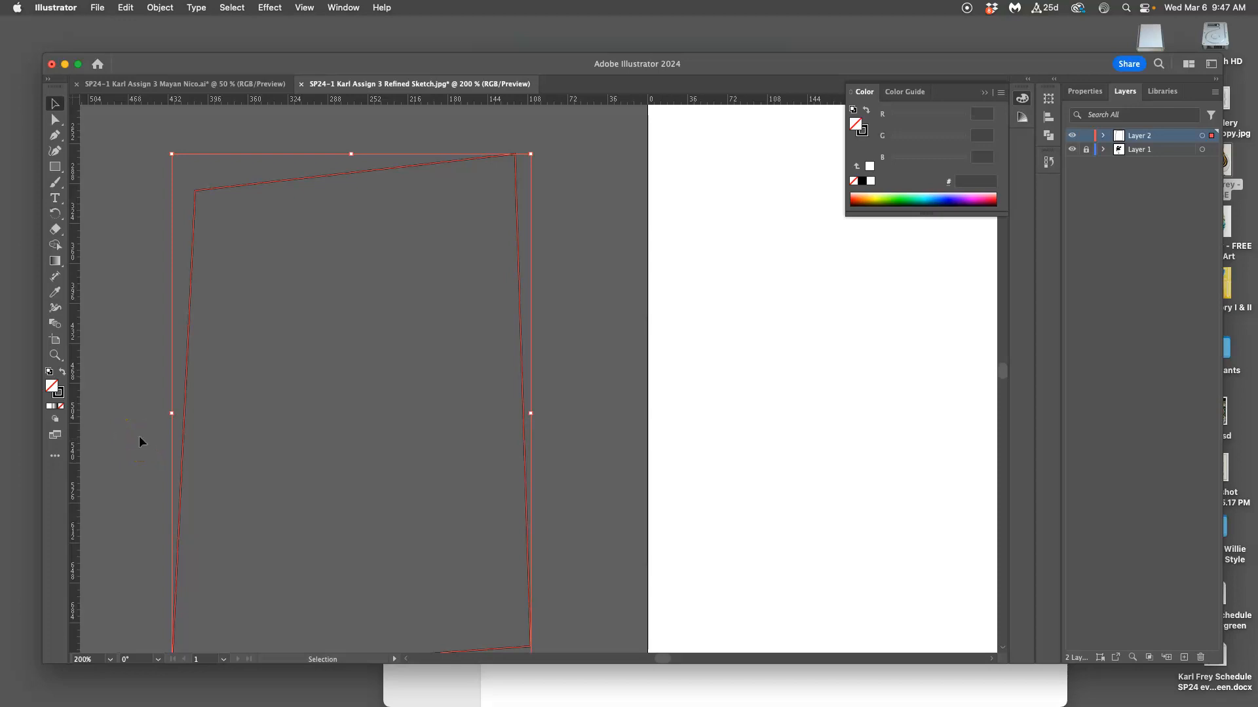
# Reapply None to the four-sided shape's fill, deselect the shape, and try selecting it through its empty interior.
pyautogui.click(62, 407)
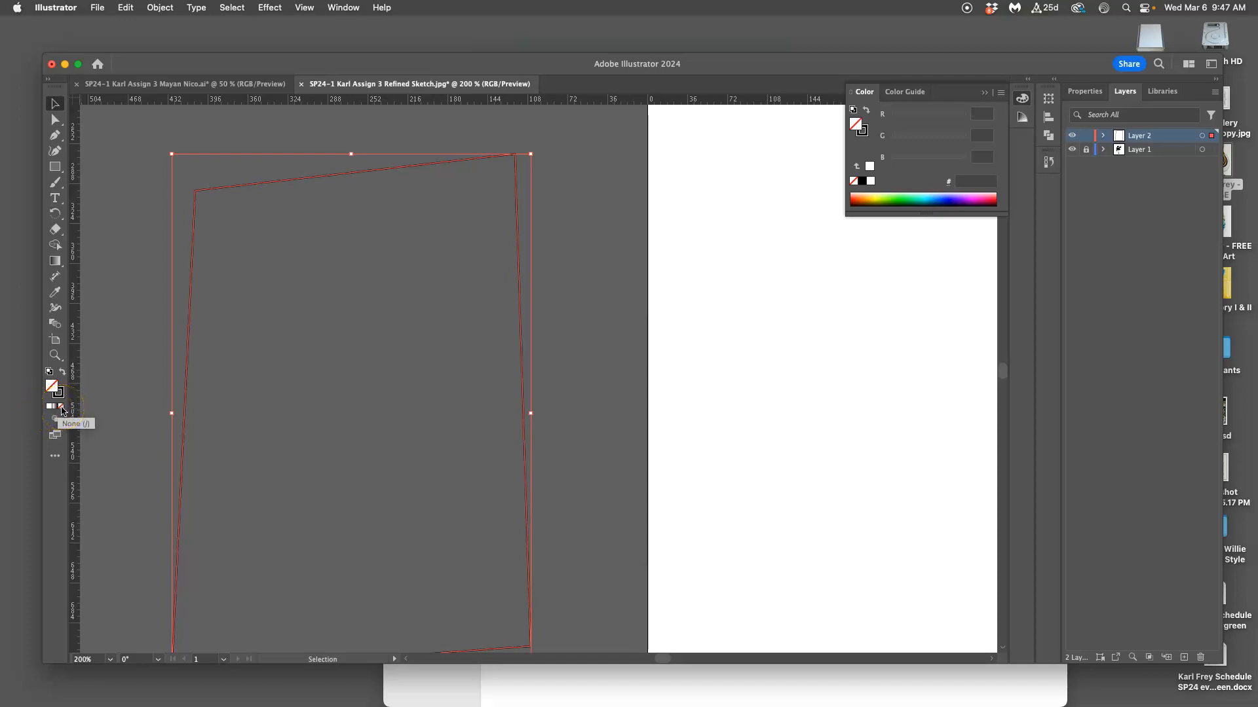
pyautogui.click(52, 386)
pyautogui.click(63, 395)
pyautogui.click(604, 309)
pyautogui.click(484, 300)
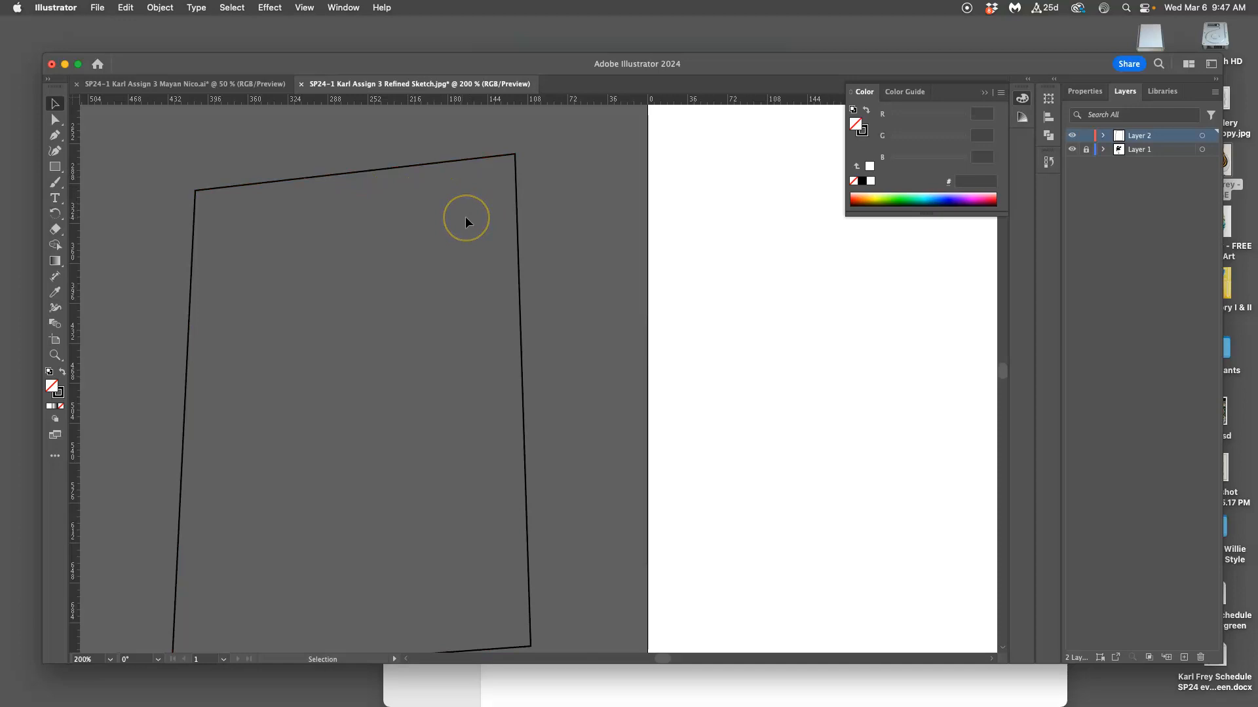
# Start a Pen path at the upper end of the sketch's crescent-shaped lower beak and curve it along the upper edge toward the beak tip.
pyautogui.press('super+minus')
pyautogui.press('super+minus')
pyautogui.press('super+minus')
pyautogui.hscroll(4, 707, 272)
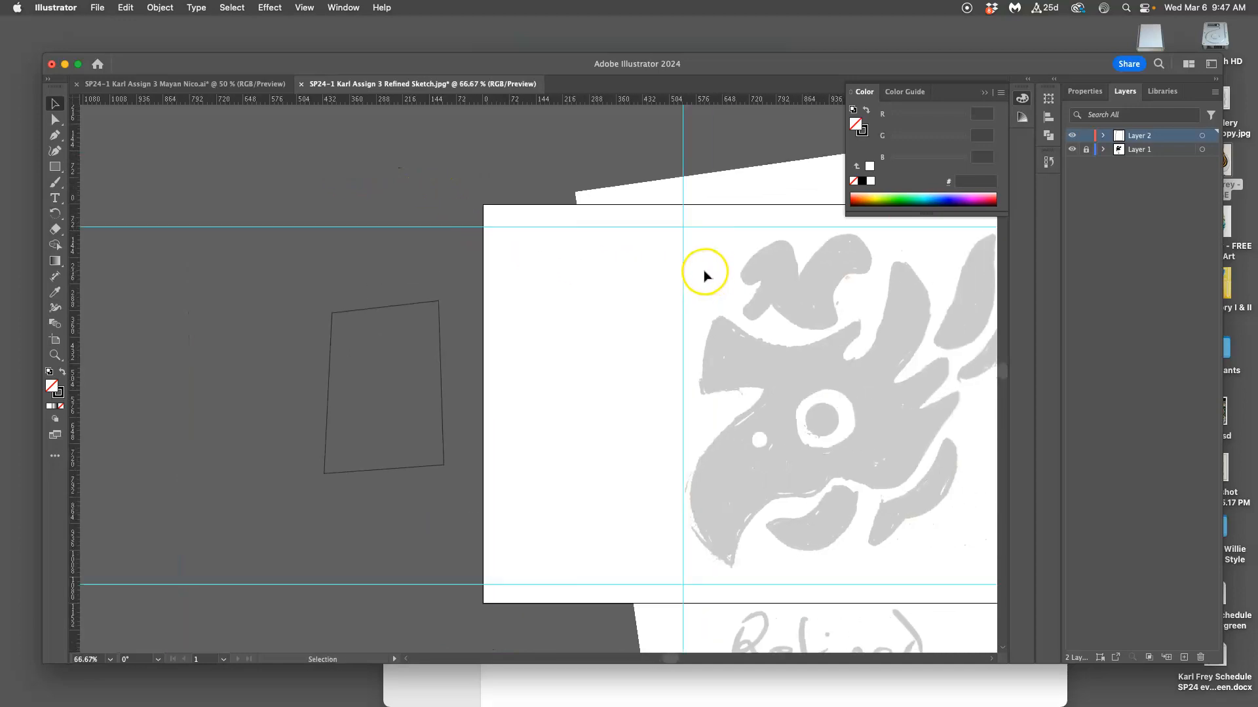
pyautogui.click(55, 135)
pyautogui.hscroll(3, 829, 367)
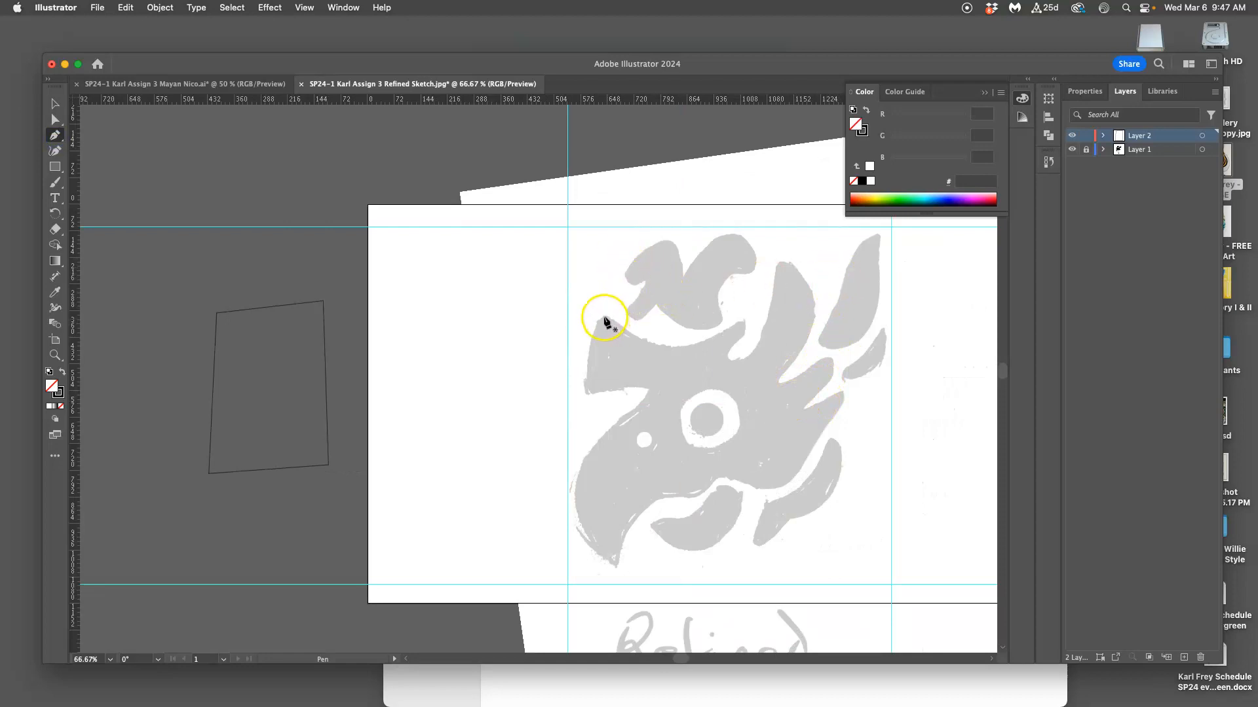
pyautogui.click(718, 488)
pyautogui.moveTo(665, 522); pyautogui.dragTo(624, 518)
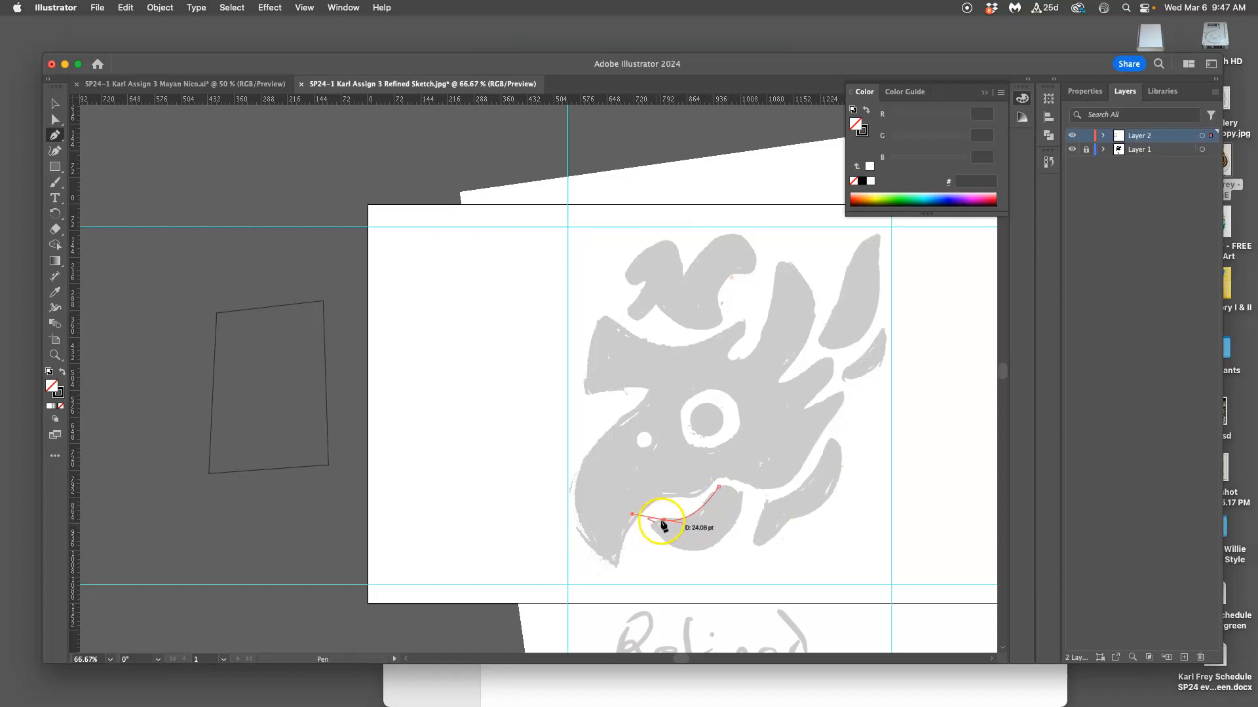
pyautogui.click(664, 521)
# Curve the path along the lower beak's underside, round its upper end, and close the path at its starting anchor.
pyautogui.moveTo(738, 517); pyautogui.dragTo(780, 429)
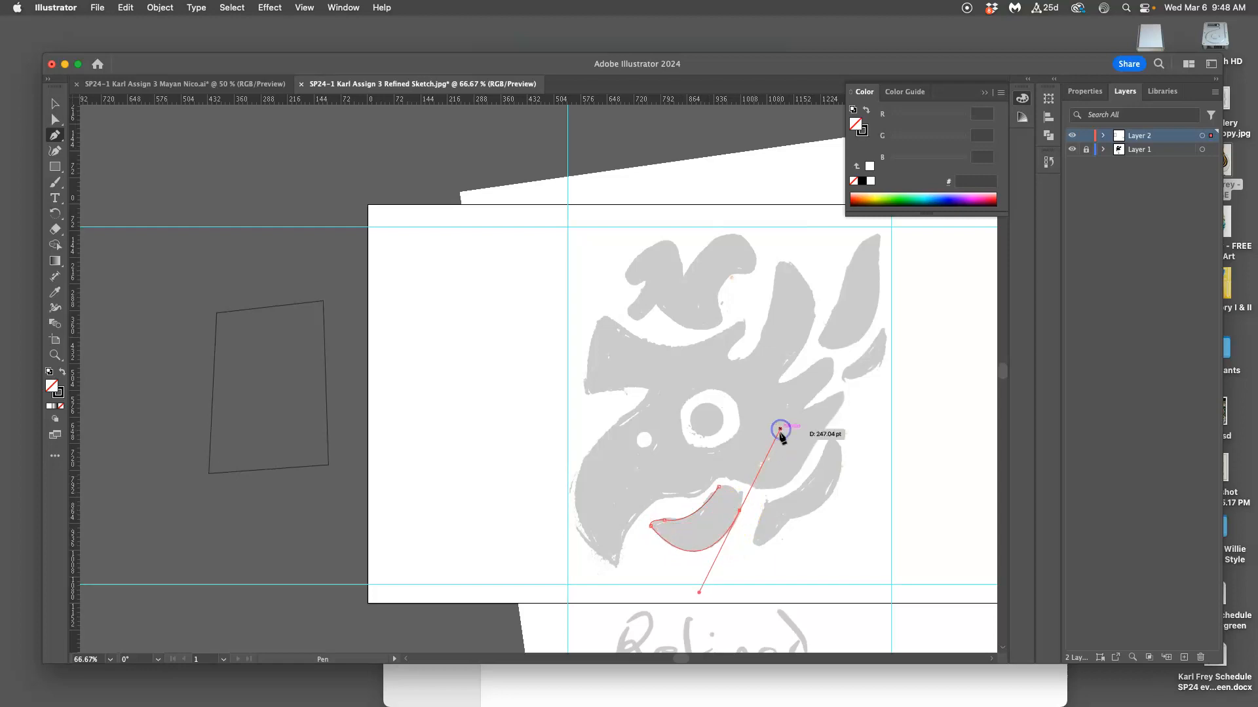
pyautogui.click(739, 510)
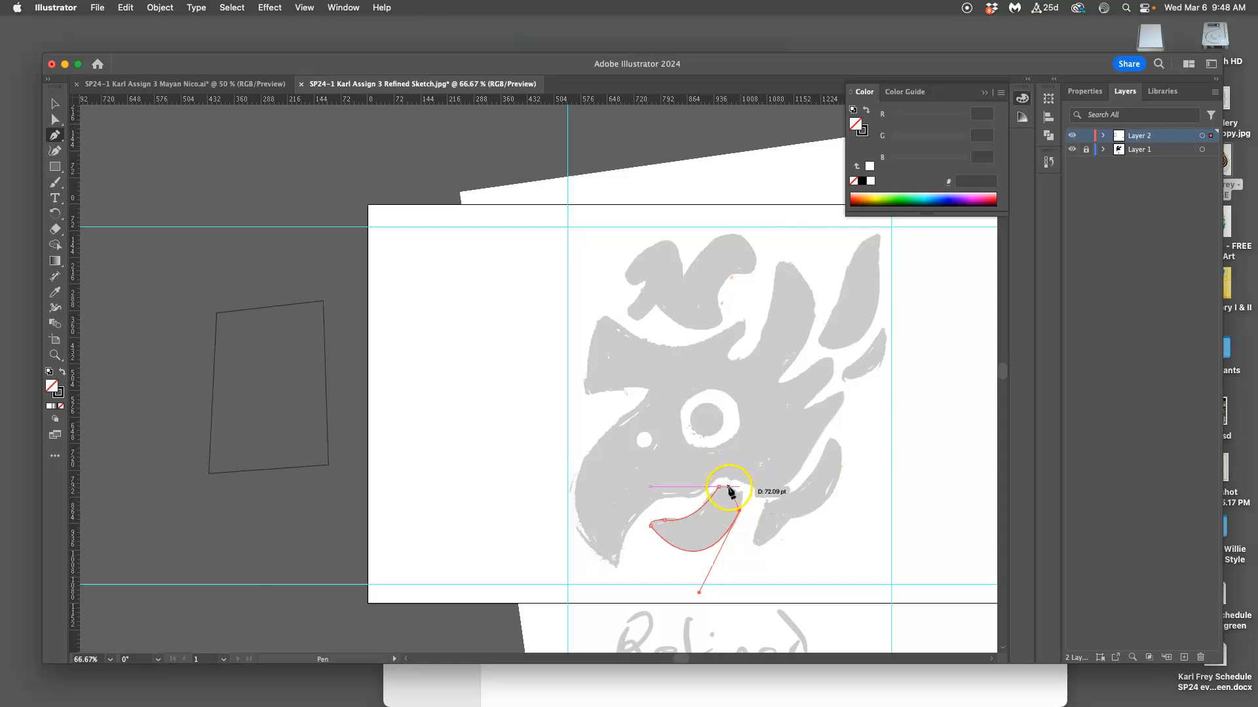
pyautogui.click(728, 489)
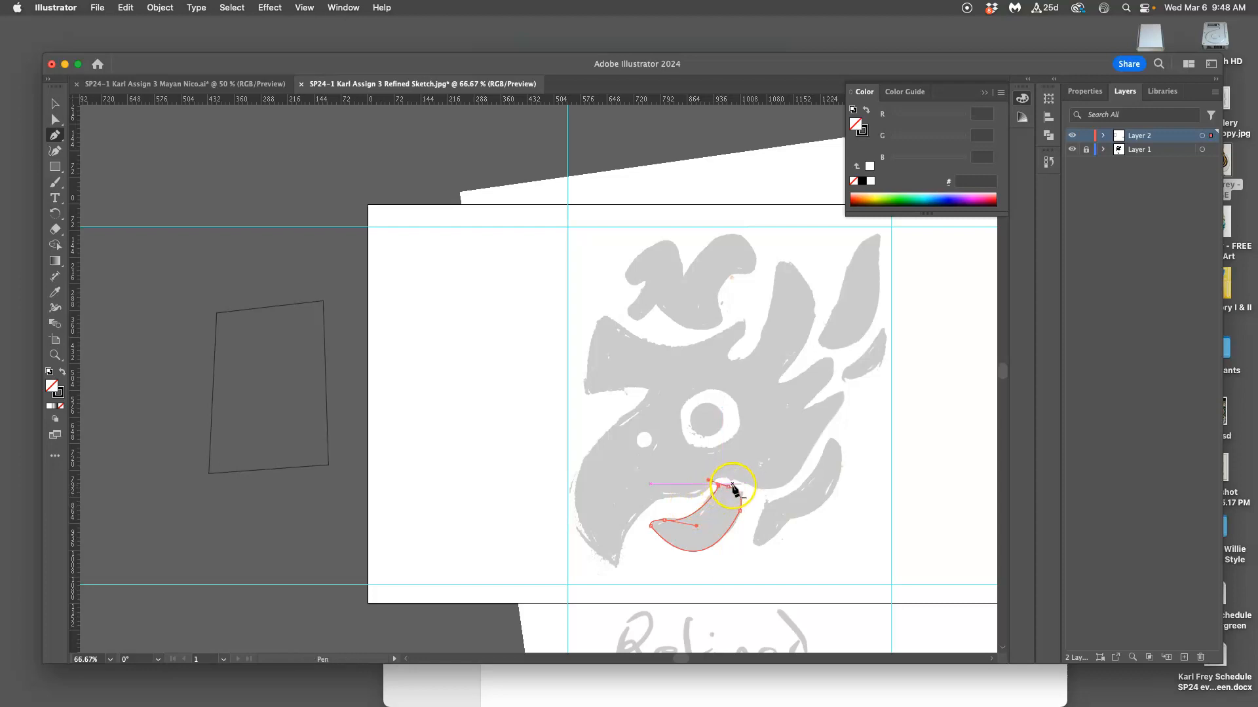
# Shorten the direction handle at the lower beak path's upper end with Direct Selection, removing the small loop beside the starting anchor.
pyautogui.scroll(10, 740, 493)
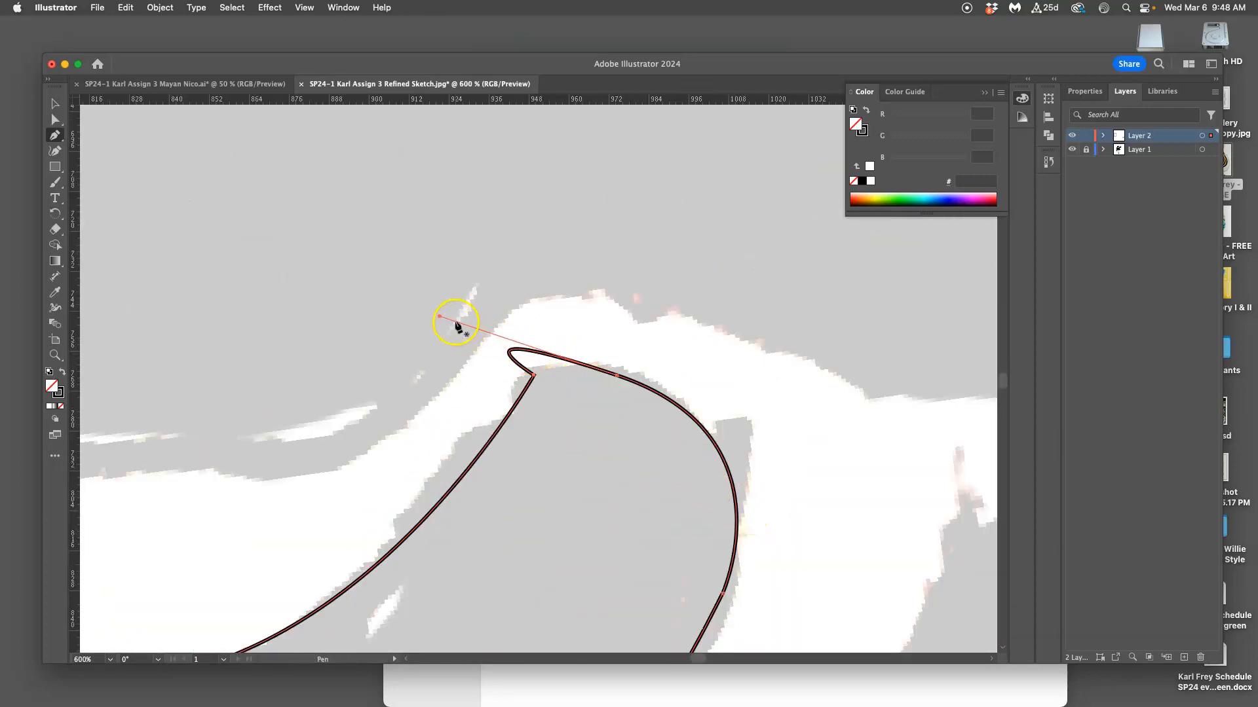
pyautogui.click(55, 120)
pyautogui.click(473, 280)
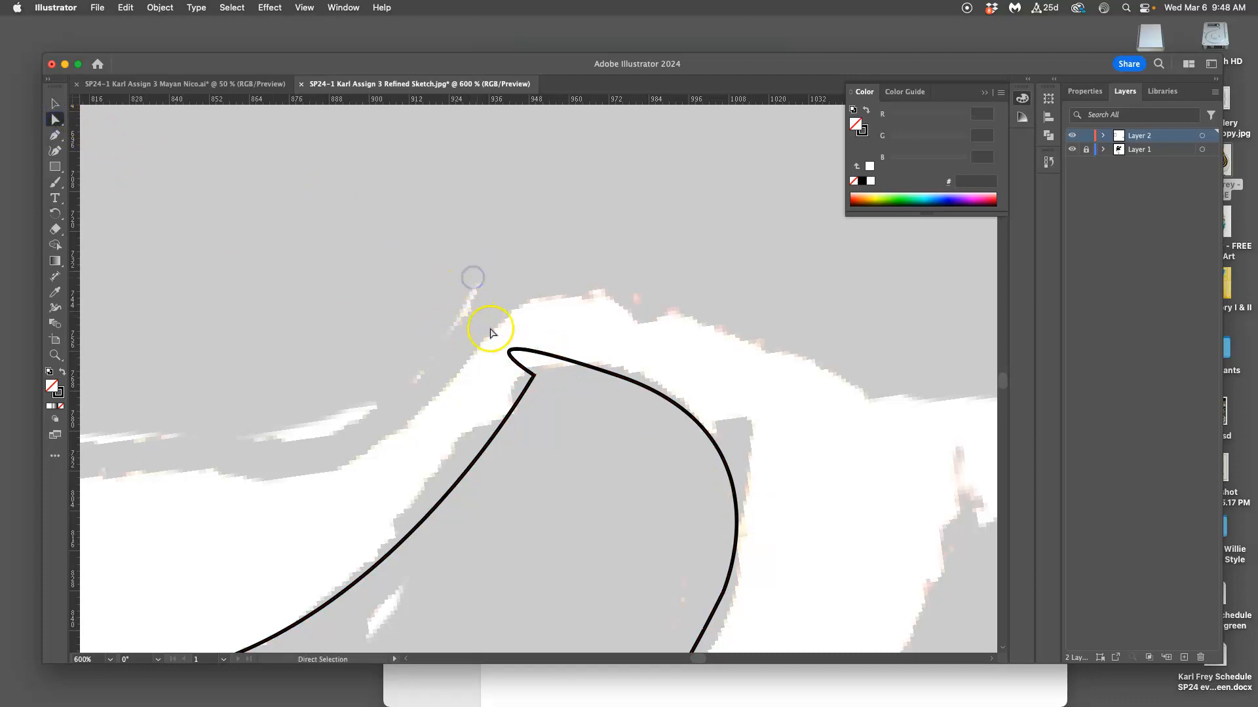
pyautogui.click(652, 392)
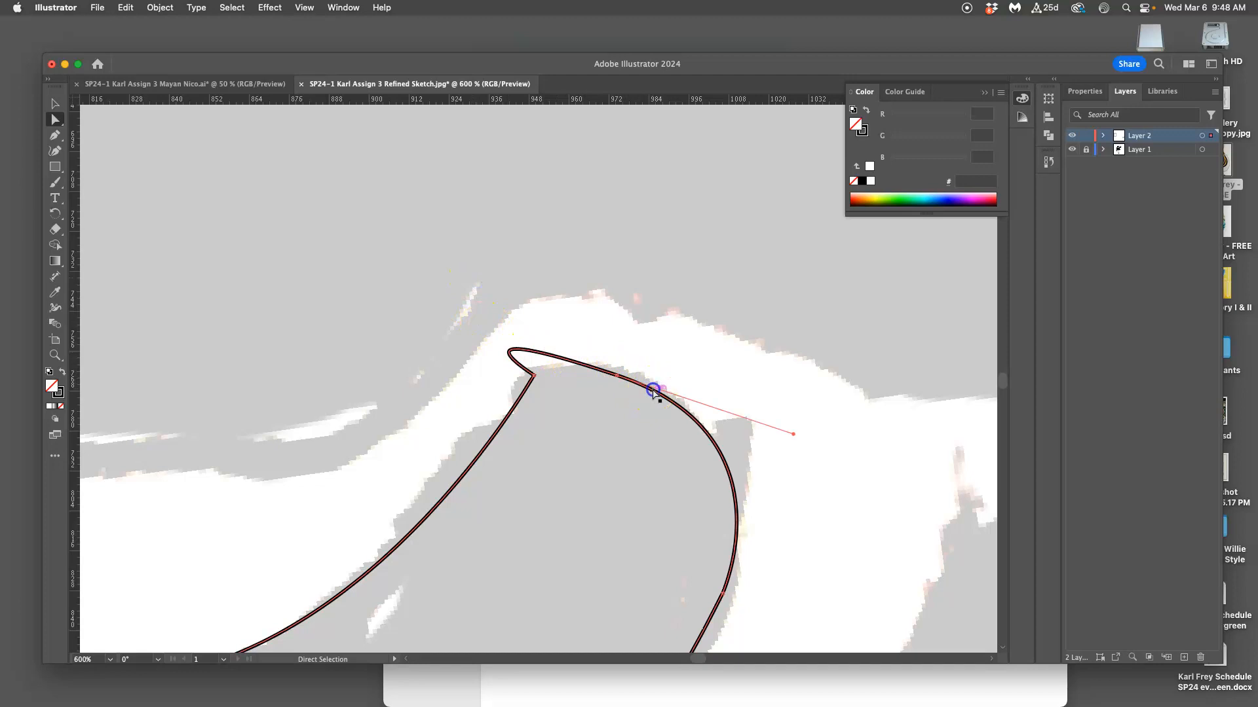
pyautogui.click(616, 375)
pyautogui.moveTo(439, 318); pyautogui.dragTo(614, 340)
# Select the lower beak path, swap its fill and stroke to get a black fill without a stroke, and deselect it.
pyautogui.scroll(-10, 726, 375)
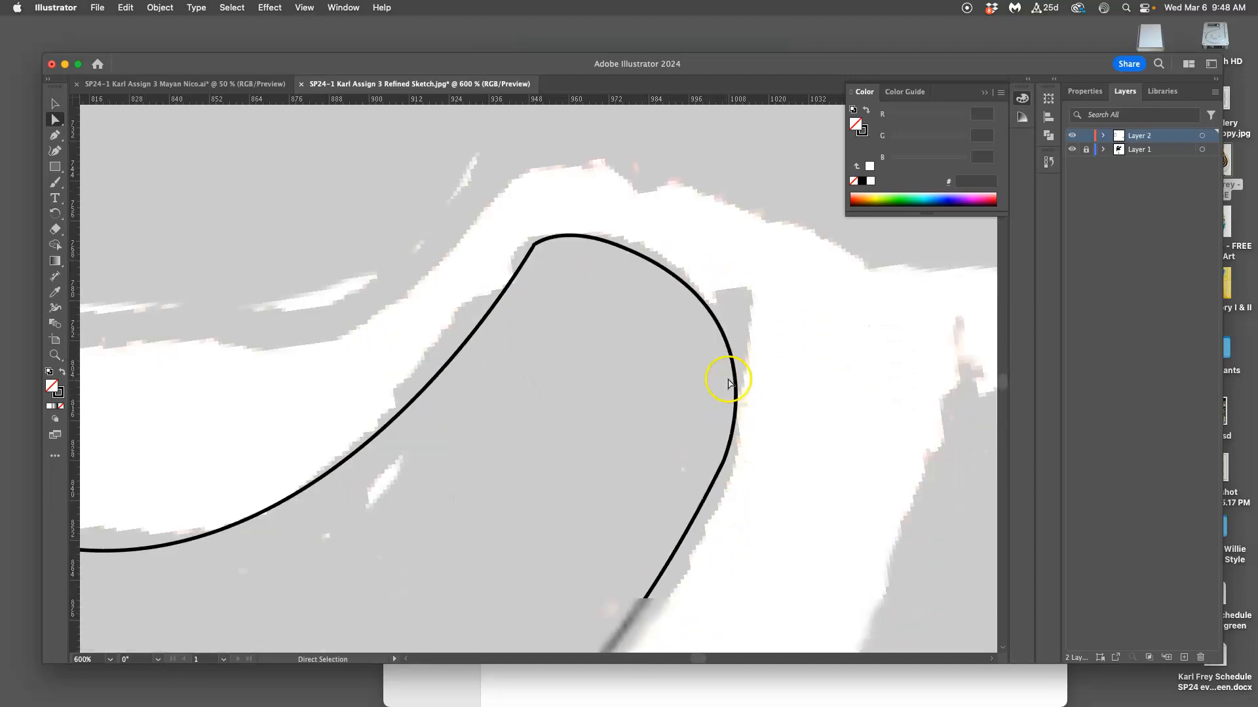
pyautogui.hscroll(-5, 549, 389)
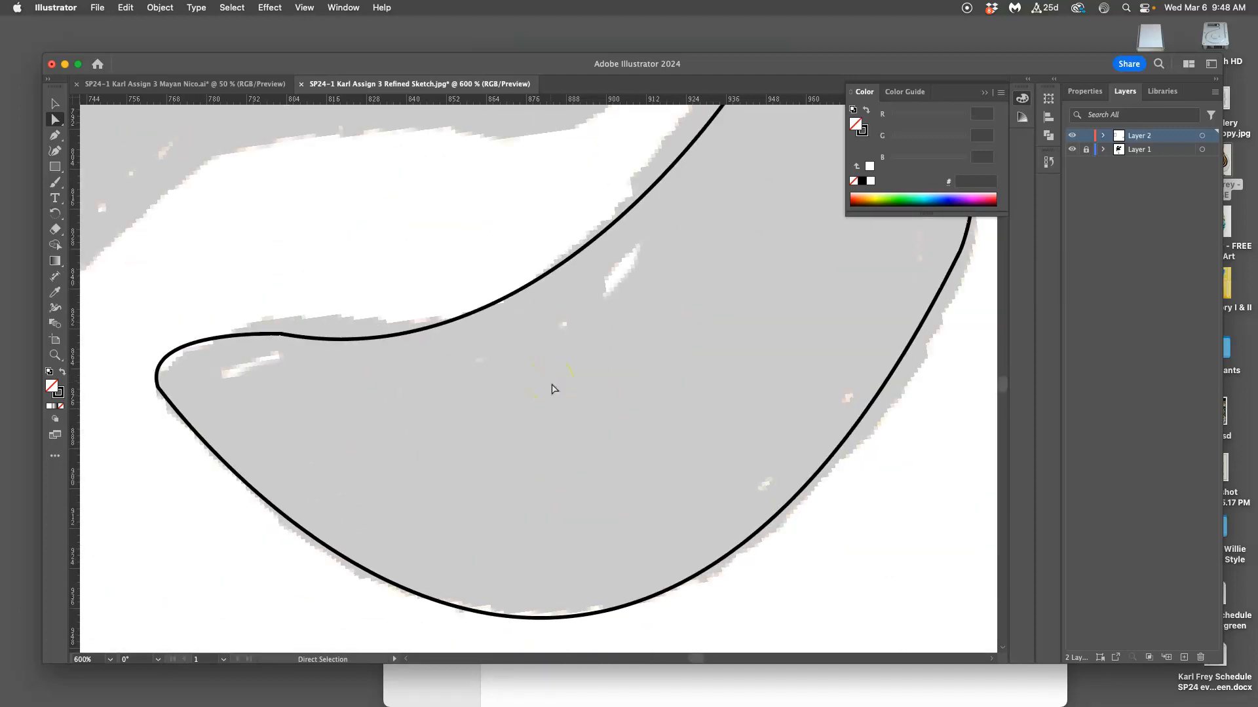
pyautogui.hscroll(7, 554, 389)
pyautogui.hscroll(-4, 554, 389)
pyautogui.press('super+minus')
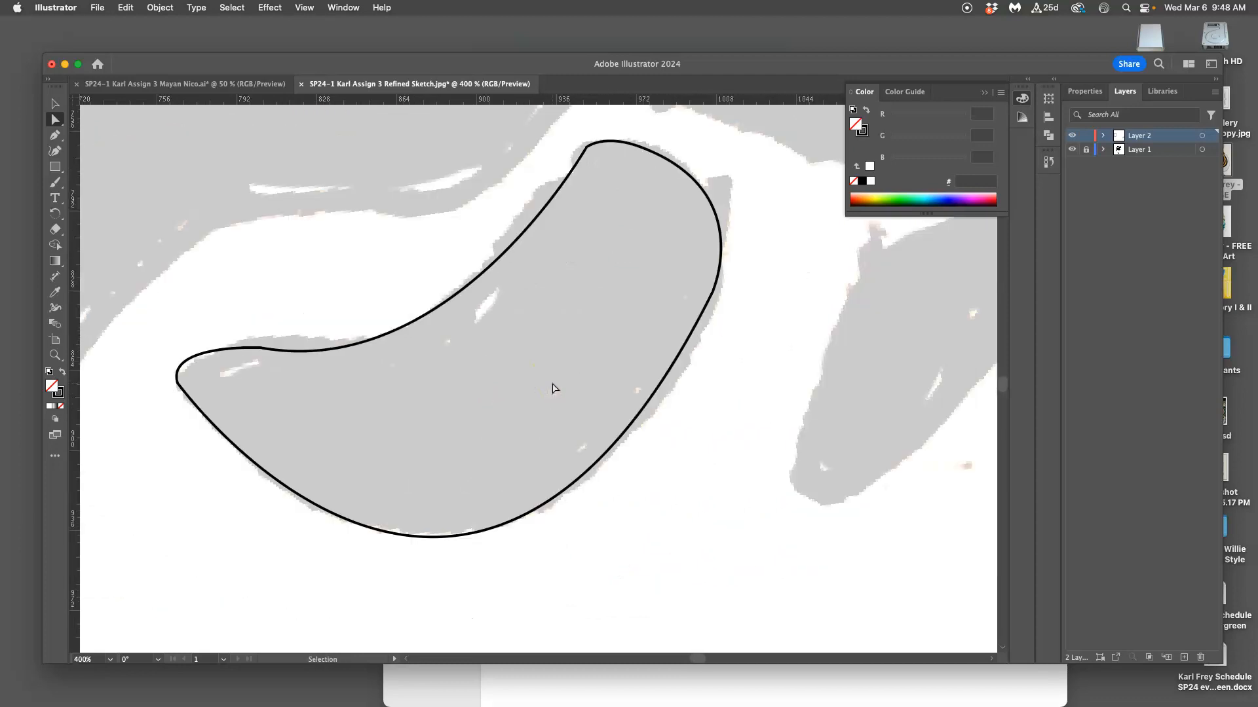
pyautogui.press('super+minus')
pyautogui.click(564, 263)
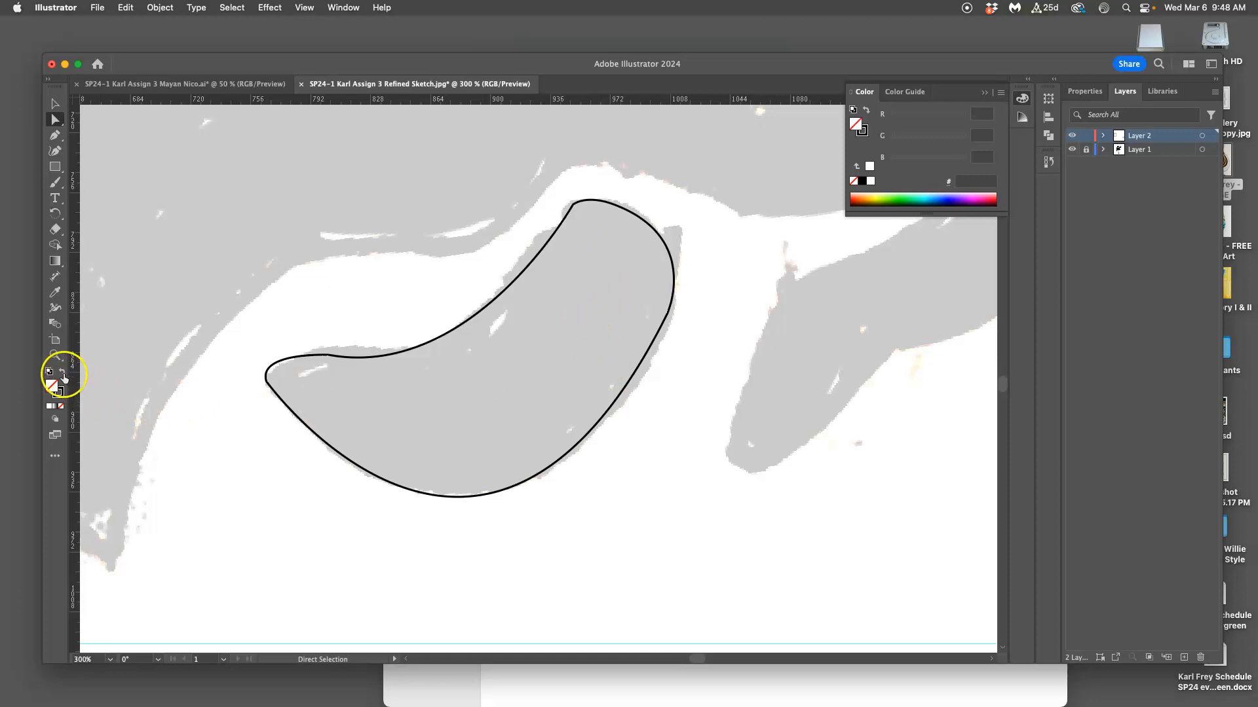
pyautogui.click(393, 355)
pyautogui.click(308, 358)
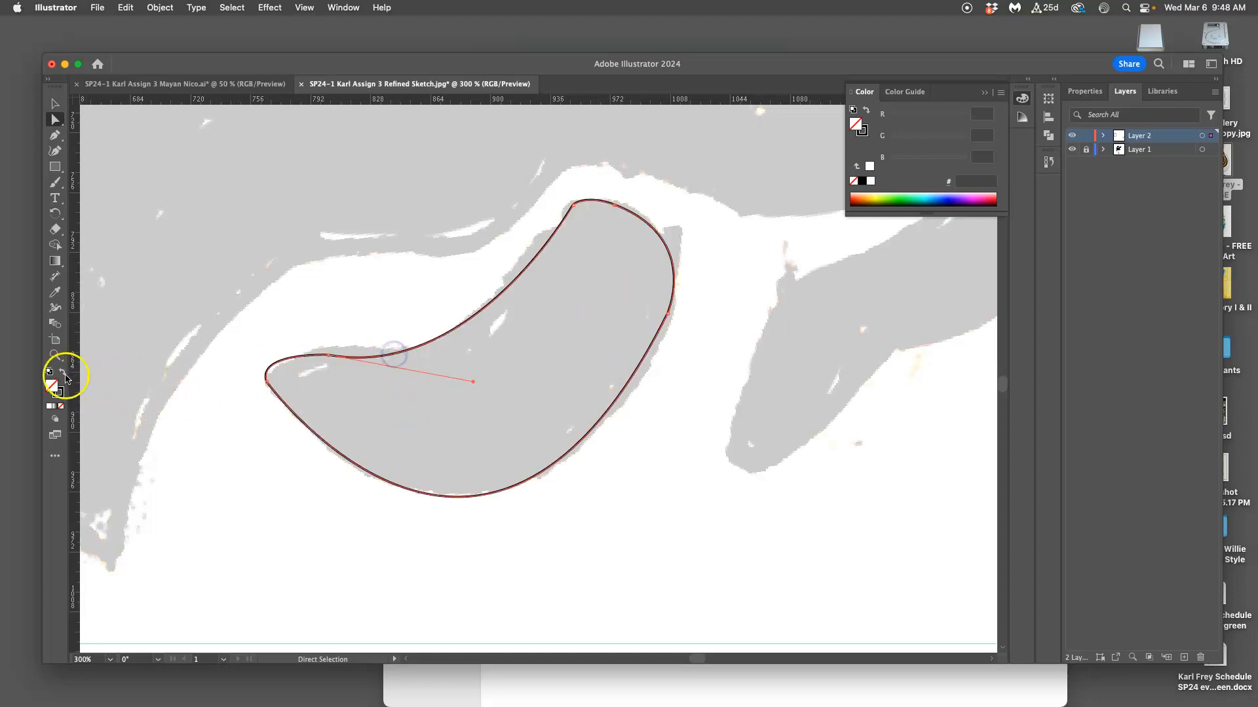
pyautogui.click(63, 371)
pyautogui.click(624, 499)
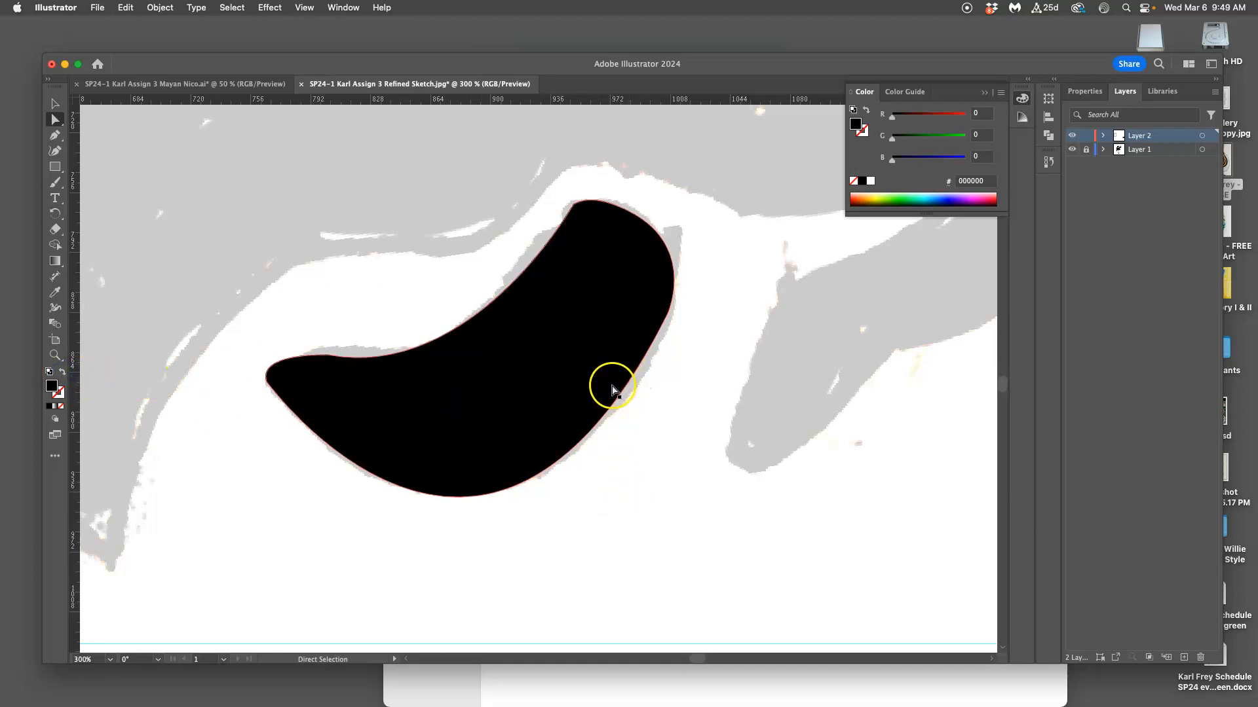
# Swap the lower beak's fill and stroke back to no fill with a black stroke, and deselect it.
pyautogui.click(62, 373)
pyautogui.click(468, 402)
pyautogui.click(62, 372)
pyautogui.click(694, 341)
# Examine the corner at the lower beak's upper end up close, then select the path and swap it to a black fill without a stroke.
pyautogui.scroll(6, 646, 266)
pyautogui.press('space')
pyautogui.moveTo(668, 216); pyautogui.dragTo(685, 677)
pyautogui.moveTo(719, 175); pyautogui.dragTo(580, 581)
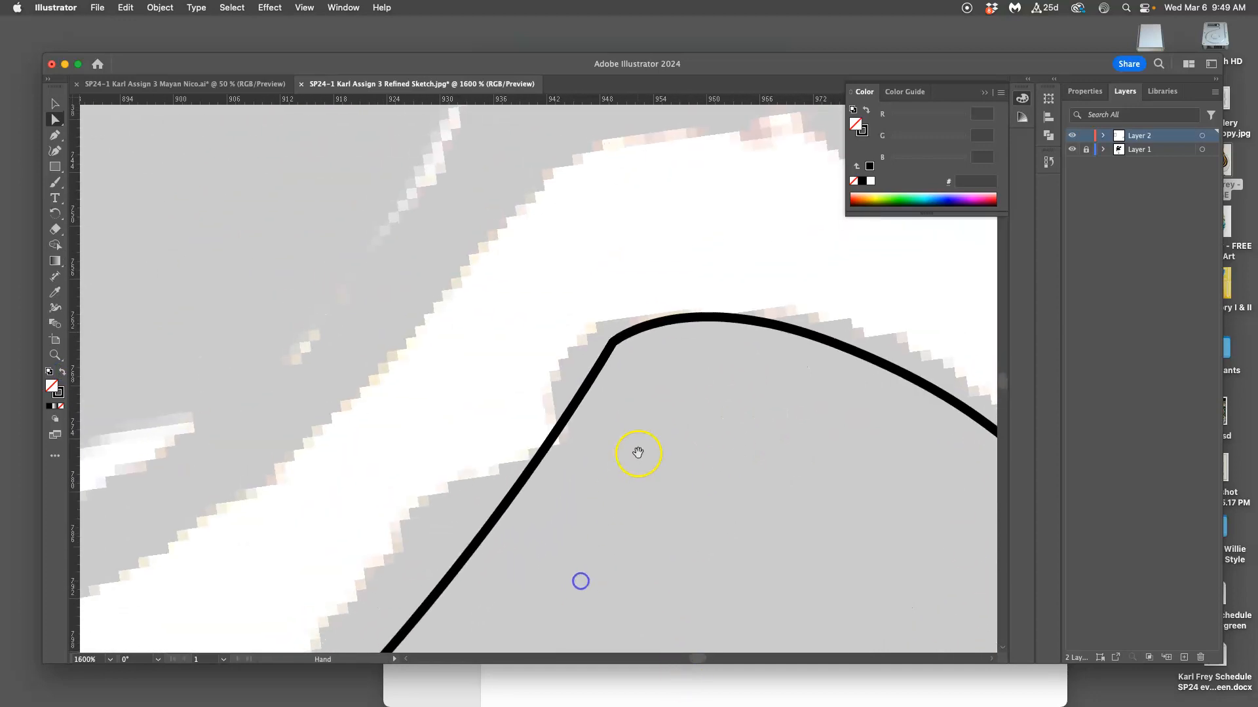
pyautogui.moveTo(638, 453); pyautogui.dragTo(633, 469)
pyautogui.scroll(8, 634, 469)
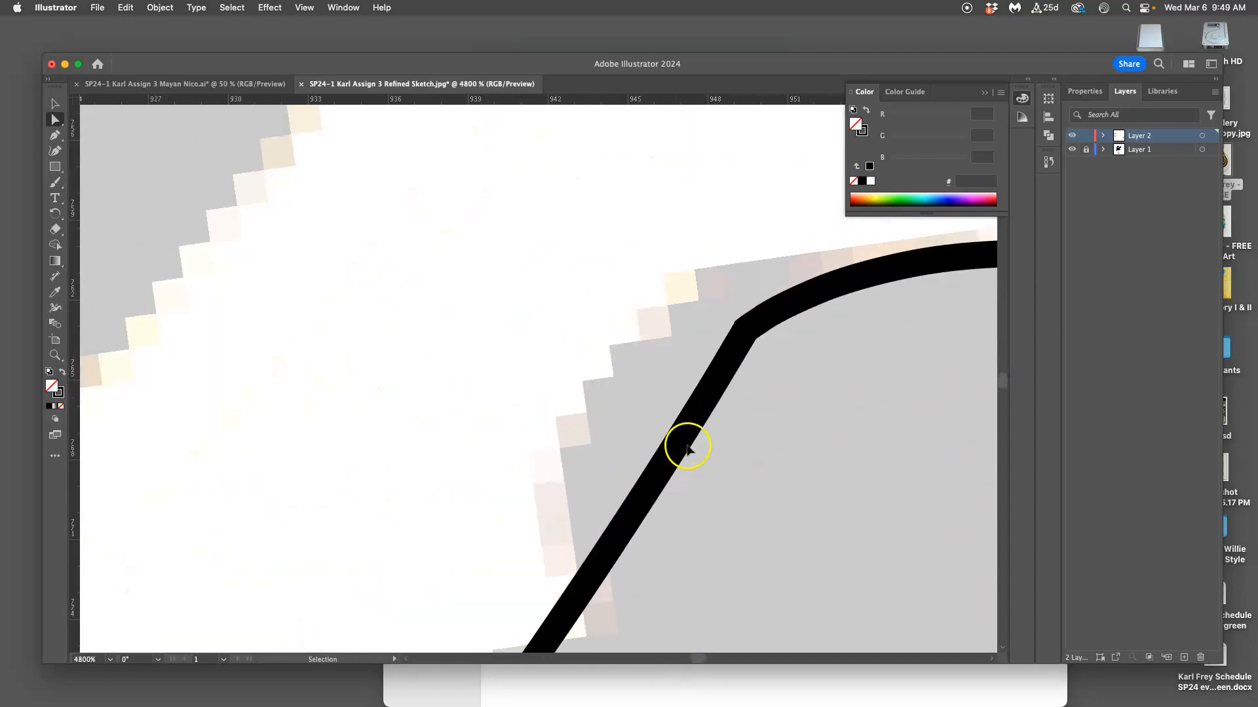
pyautogui.moveTo(649, 391); pyautogui.dragTo(289, 404)
pyautogui.click(556, 298)
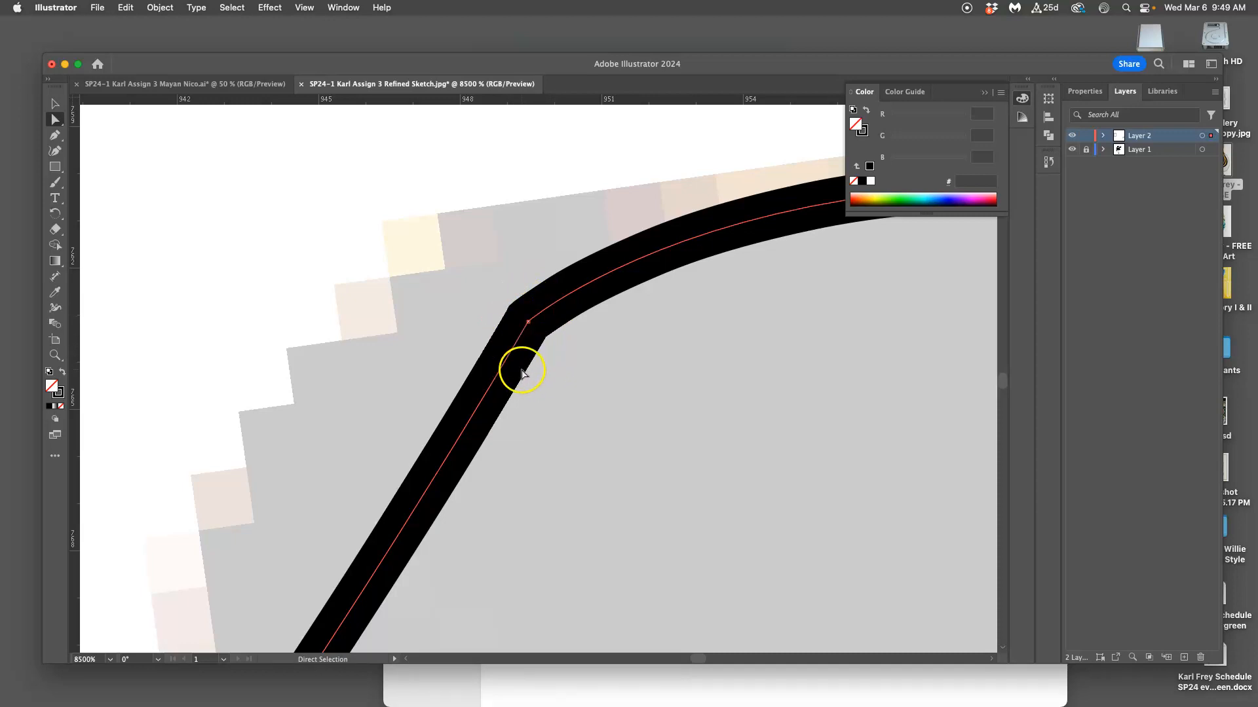
pyautogui.click(63, 373)
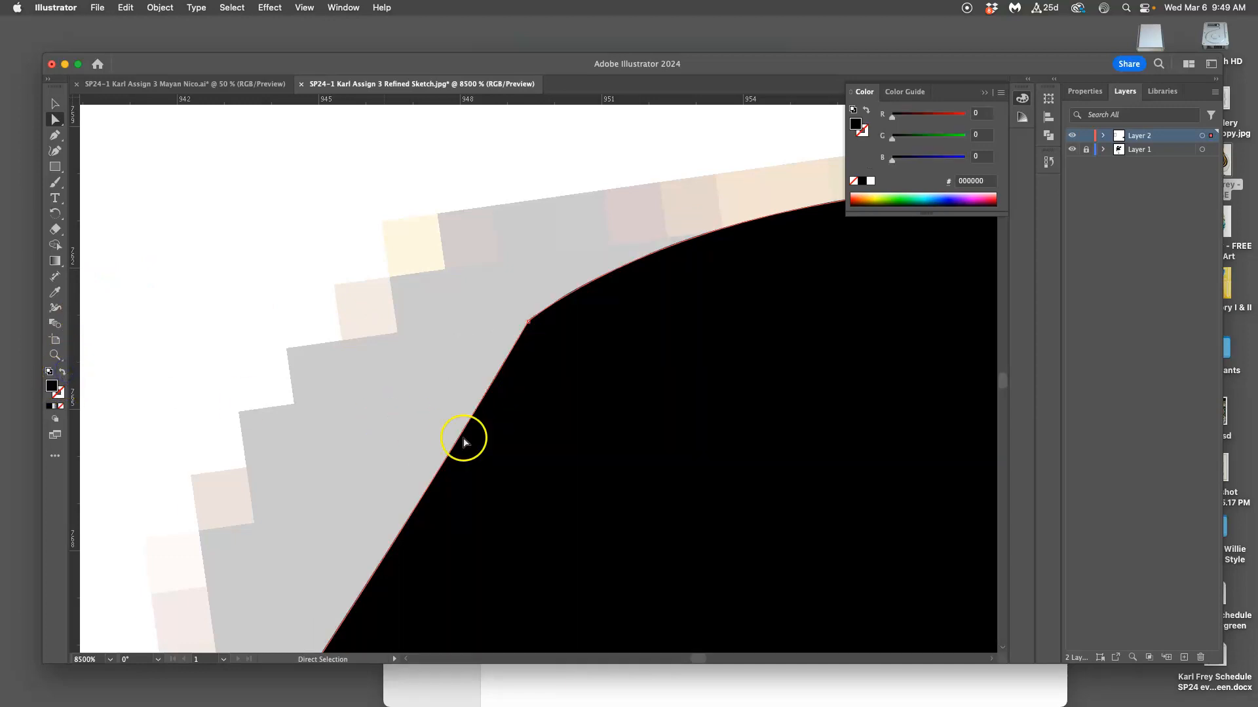
# Smooth the sharp corner at the upper end of the black lower beak shape with the Smooth tool.
pyautogui.click(545, 384)
pyautogui.click(501, 330)
pyautogui.click(57, 183)
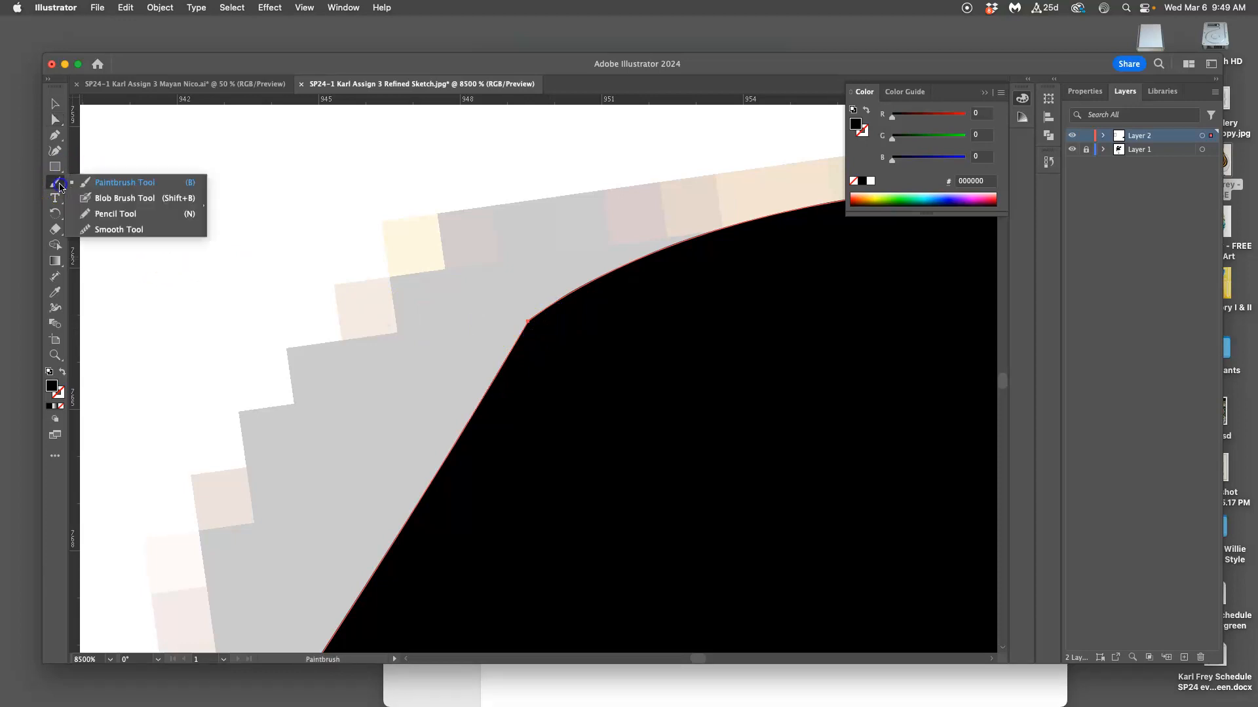
pyautogui.click(122, 228)
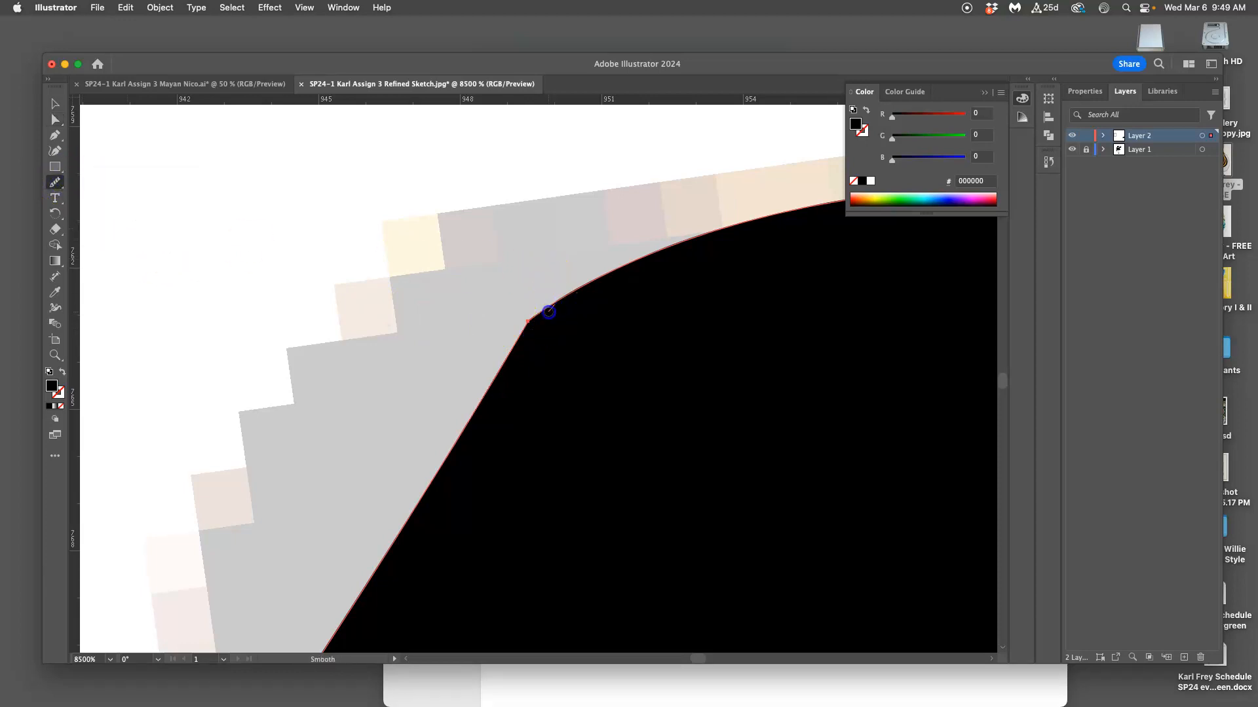
pyautogui.moveTo(524, 341); pyautogui.dragTo(504, 372)
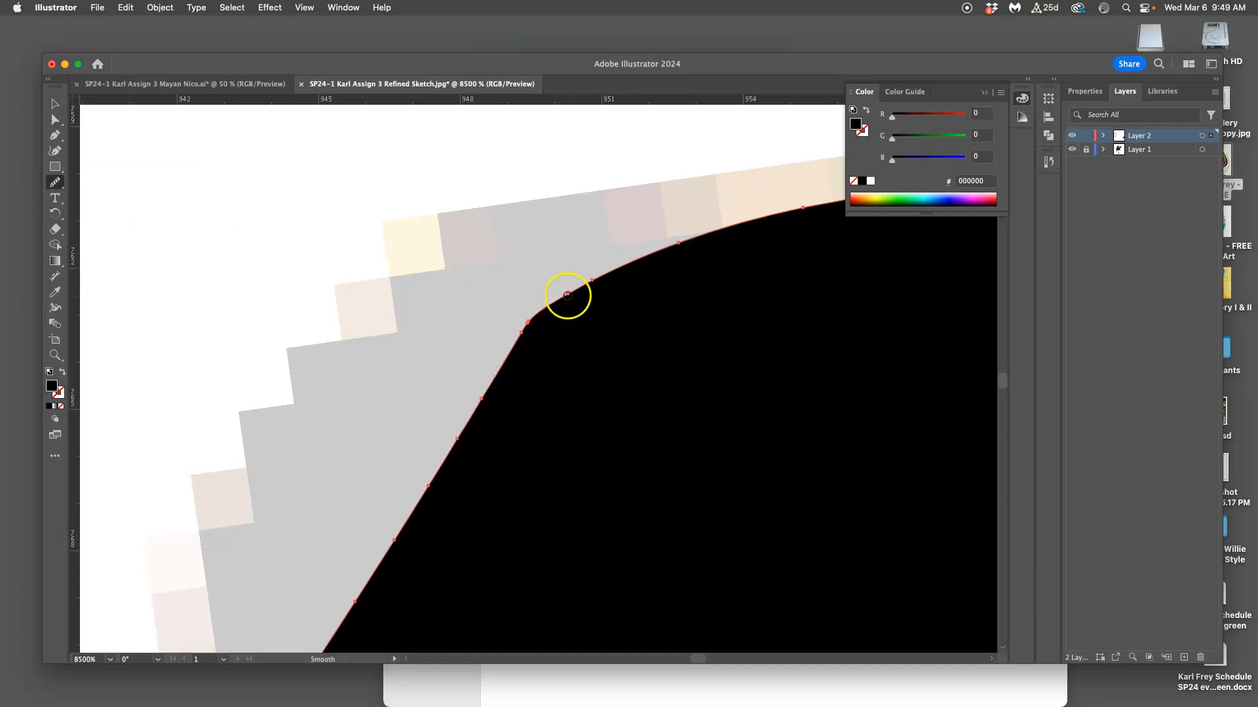